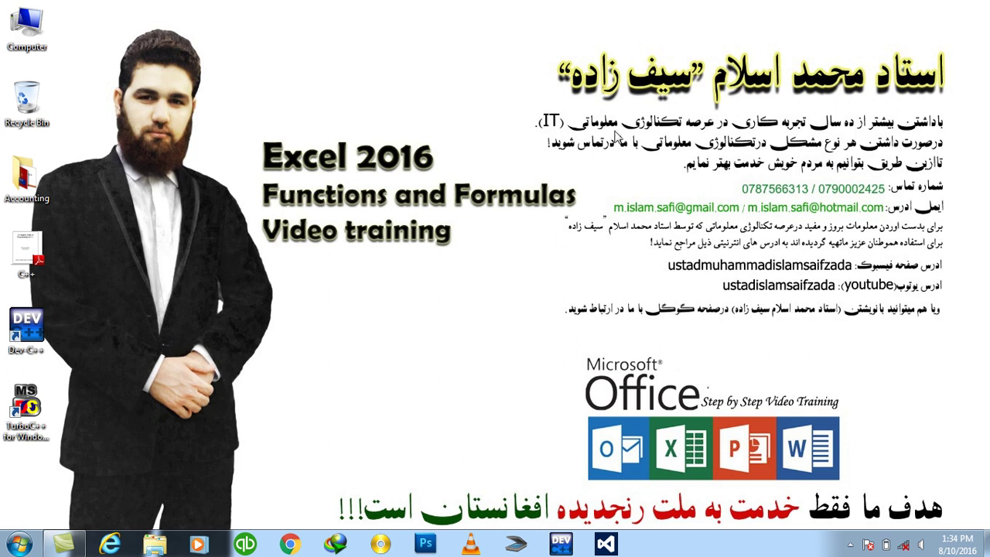
Step: Launch Excel from the Run box and start a blank workbook
{"action": "key", "text": "super+r"}
{"action": "type", "text": "exc"}
{"action": "type", "text": "el"}
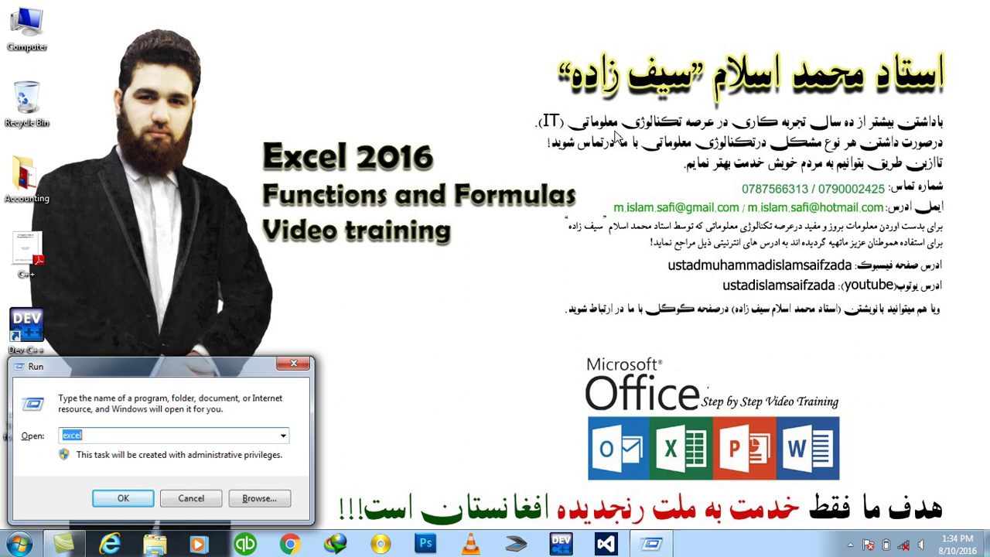
{"action": "key", "text": "Return"}
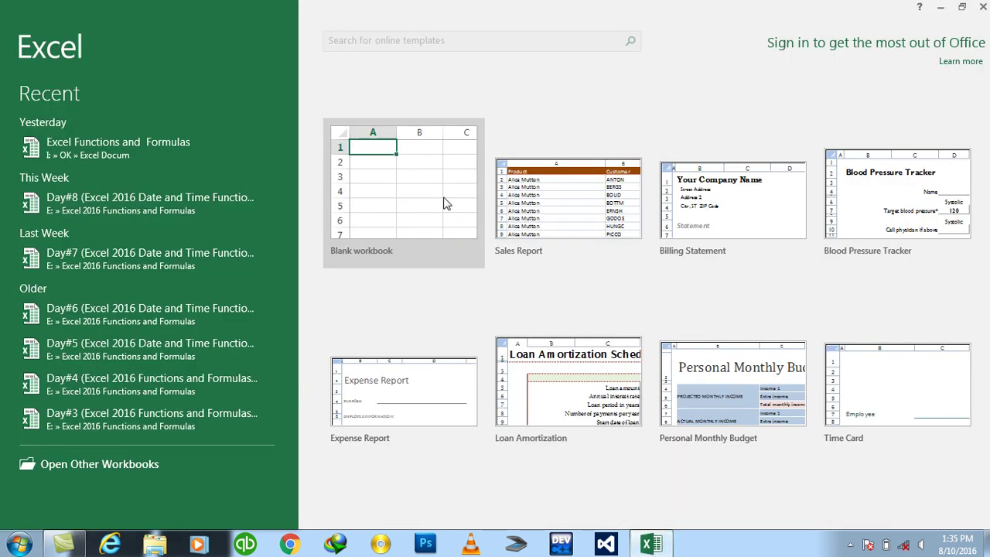
{"action": "left_click", "coordinate": [438, 193]}
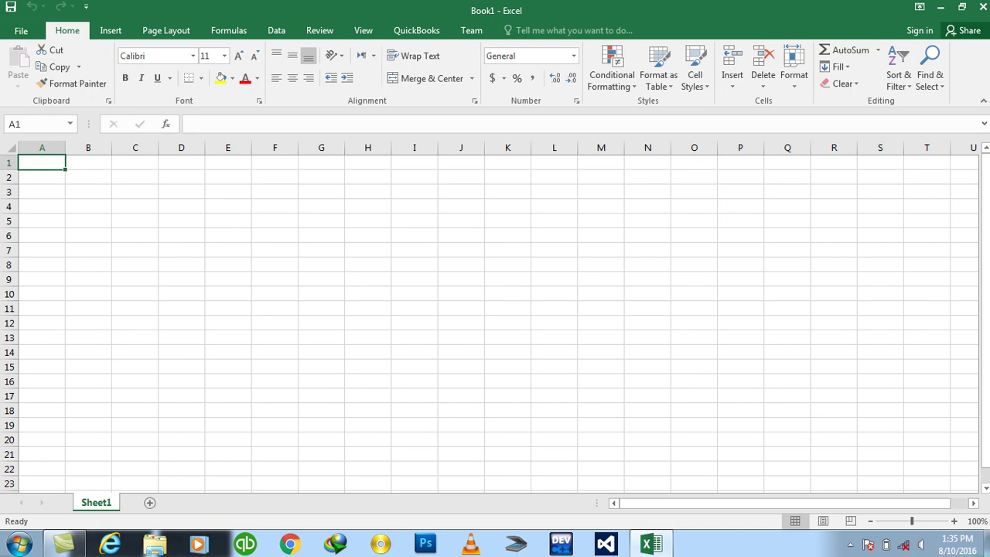
Step: Browse the Logical functions list on the Formulas ribbon, then close it
{"action": "left_click", "coordinate": [229, 31]}
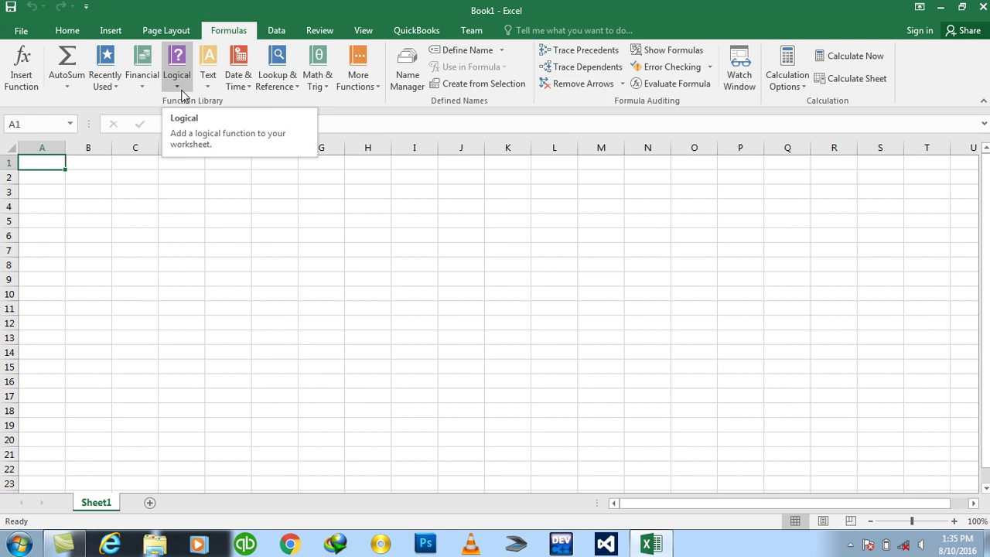
{"action": "left_click", "coordinate": [183, 94]}
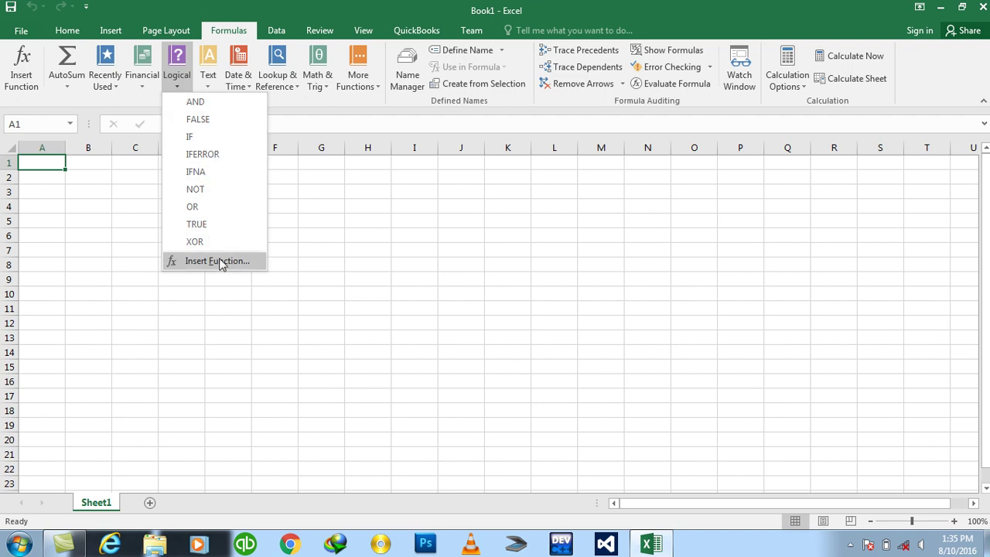
{"action": "mouse_move", "coordinate": [190, 136]}
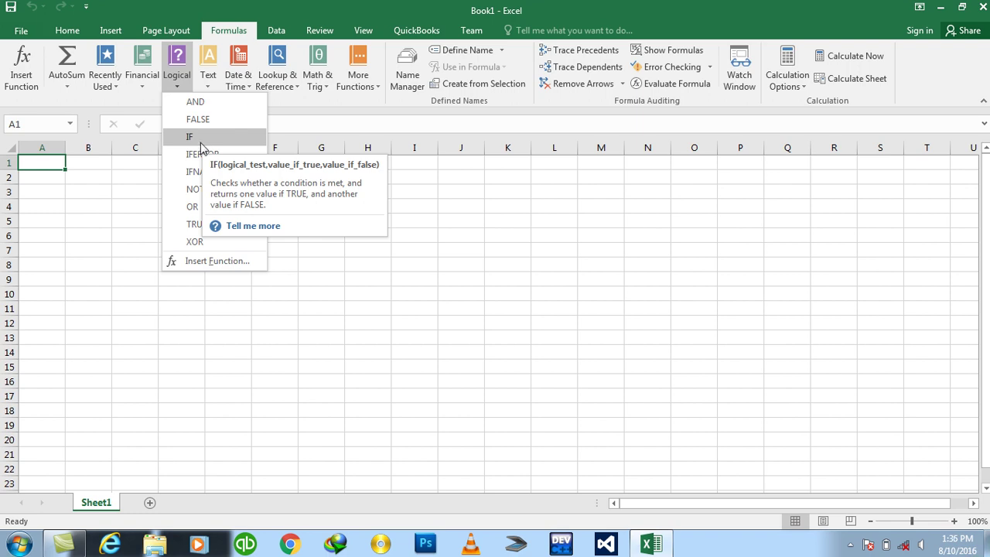
{"action": "left_click", "coordinate": [323, 283]}
Step: Merge and center D1:I2 and enter the title 'Logical functions'
{"action": "left_click", "coordinate": [253, 289]}
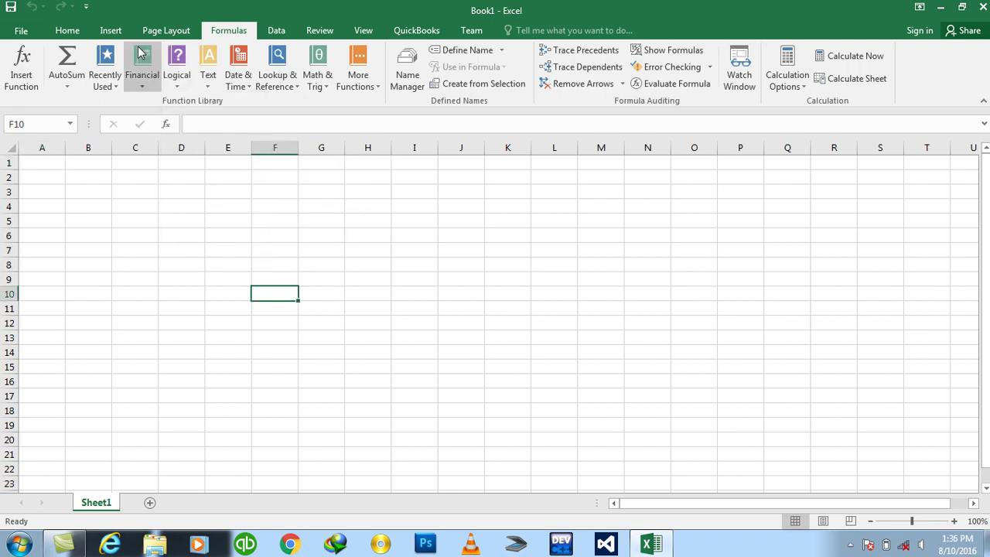
{"action": "left_click", "coordinate": [81, 30]}
{"action": "left_click", "coordinate": [276, 207]}
{"action": "mouse_move", "coordinate": [193, 163]}
{"action": "left_mouse_down"}
{"action": "mouse_move", "coordinate": [385, 190]}
{"action": "mouse_move", "coordinate": [405, 182]}
{"action": "left_mouse_up"}
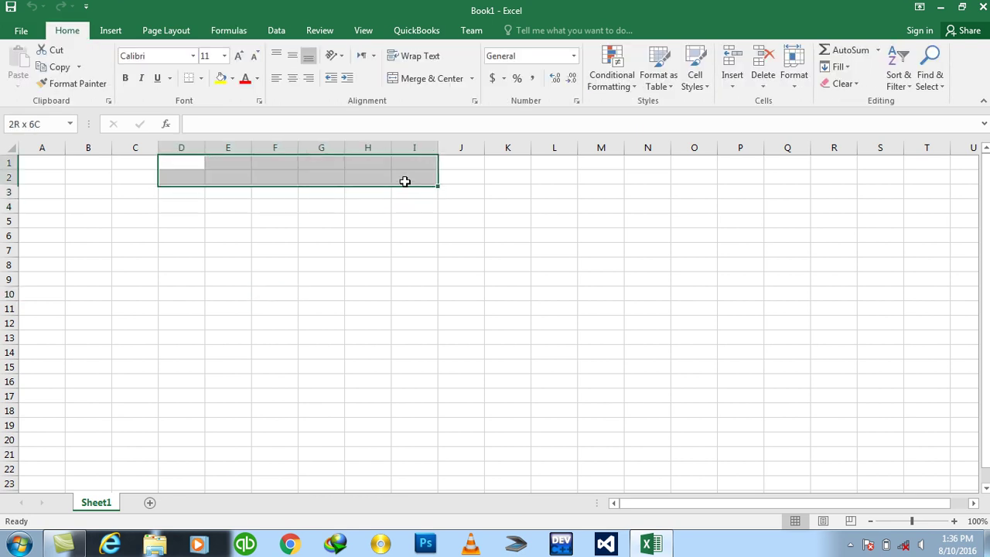
{"action": "left_click", "coordinate": [416, 78]}
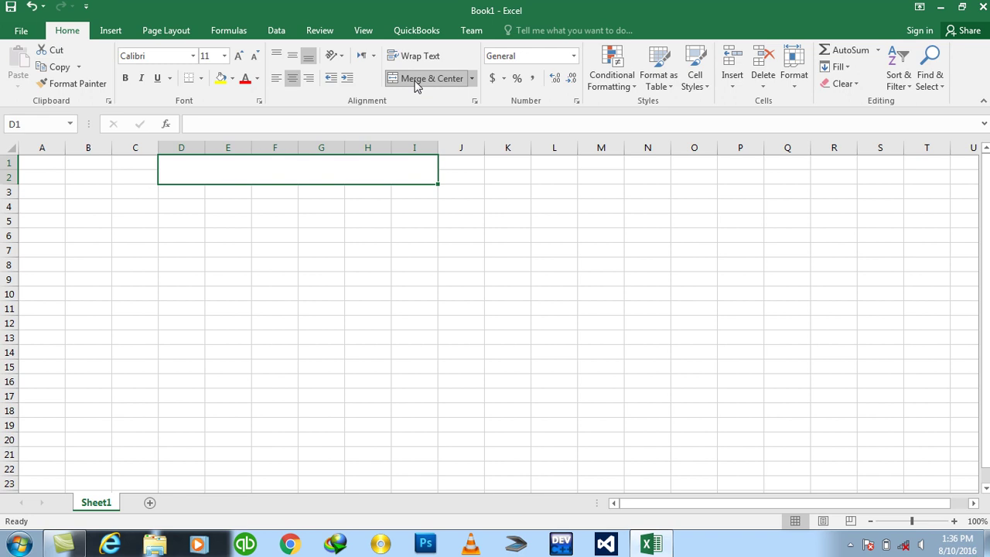
{"action": "type", "text": "Logical functions"}
{"action": "key", "text": "Return"}
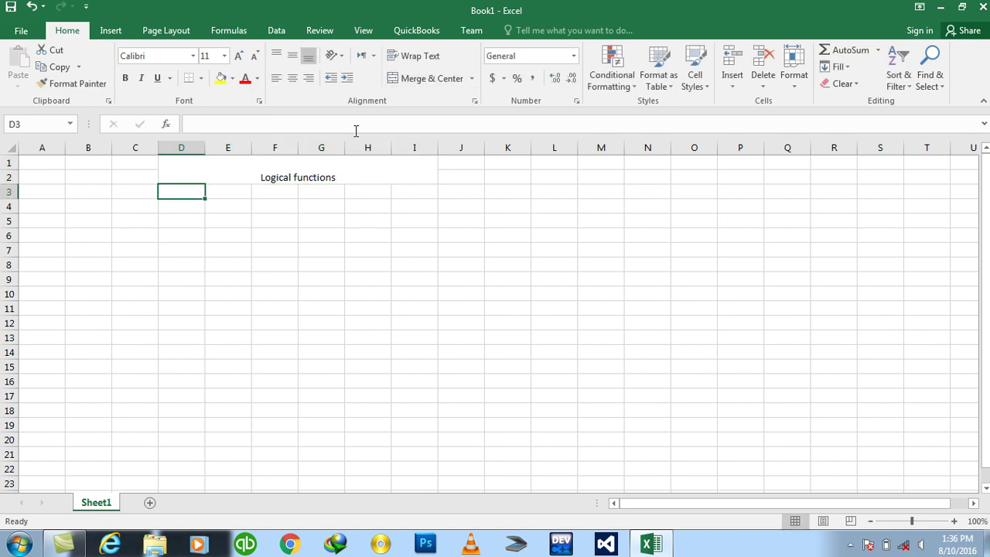
Step: Merge and center E3:H4 and enter the subtitle 'if logical function'
{"action": "left_click_drag", "start_coordinate": [248, 191], "coordinate": [354, 203]}
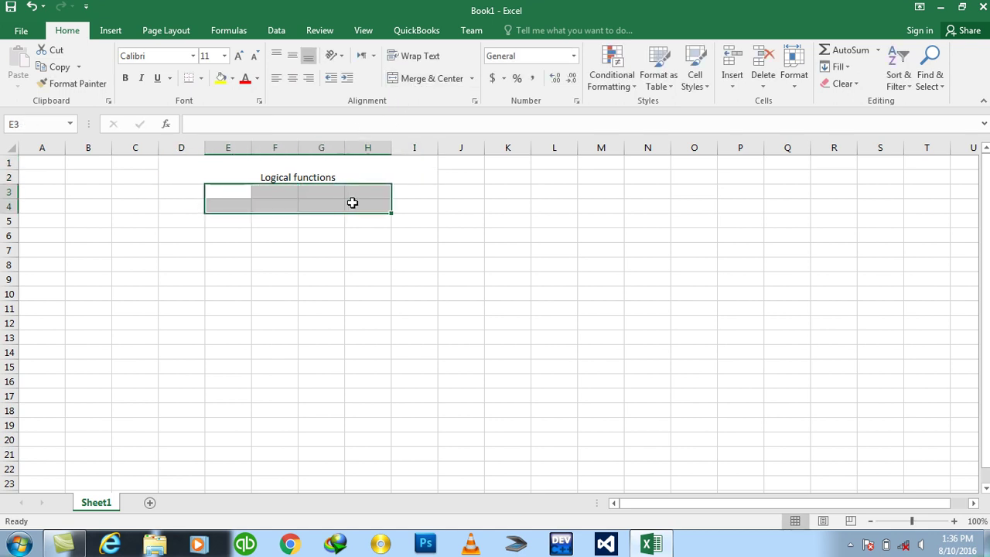
{"action": "left_click", "coordinate": [418, 80]}
{"action": "type", "text": "if logical function"}
{"action": "key", "text": "Return"}
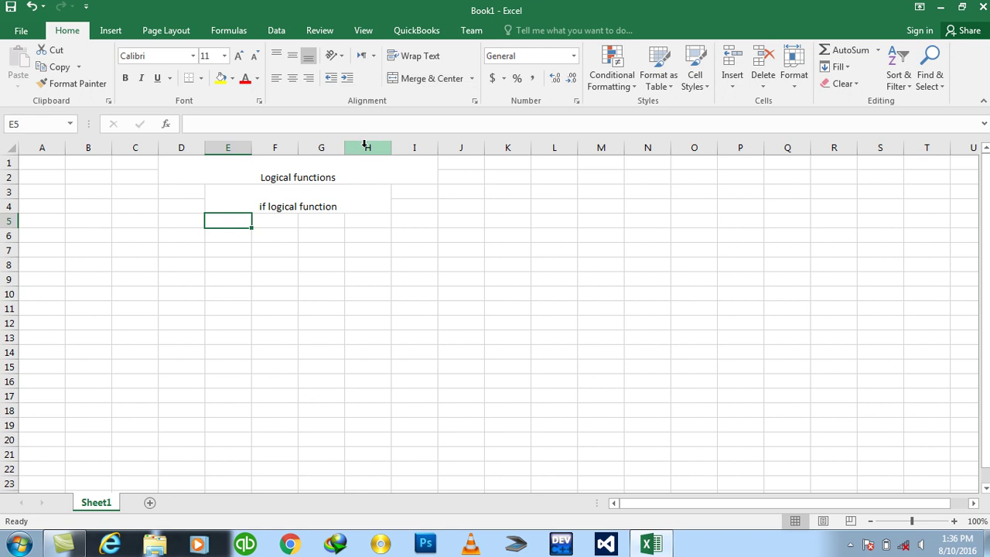
Step: Make the title bold, middle-aligned and raise its font size to 26
{"action": "left_click", "coordinate": [297, 195]}
{"action": "left_click", "coordinate": [291, 177]}
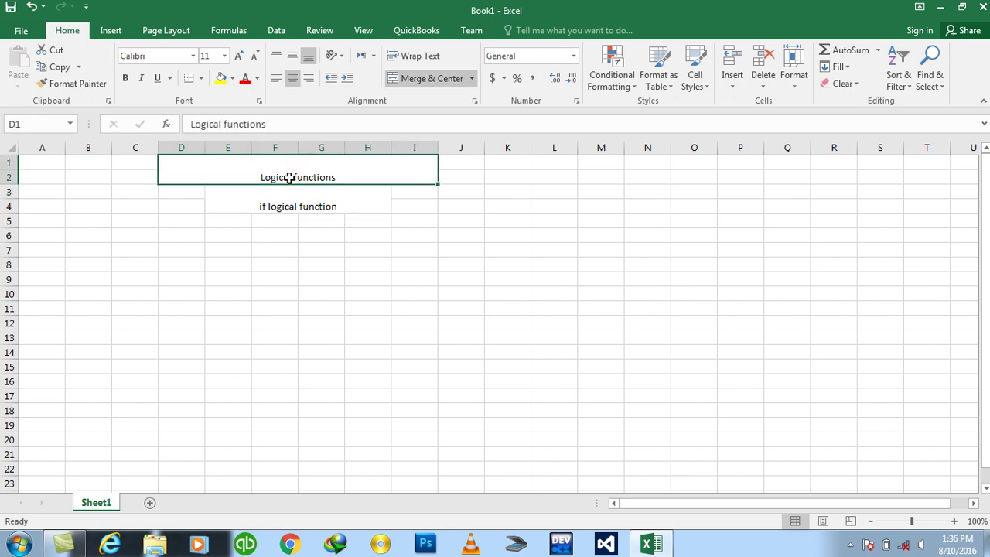
{"action": "left_click", "coordinate": [125, 79]}
{"action": "left_click", "coordinate": [293, 56]}
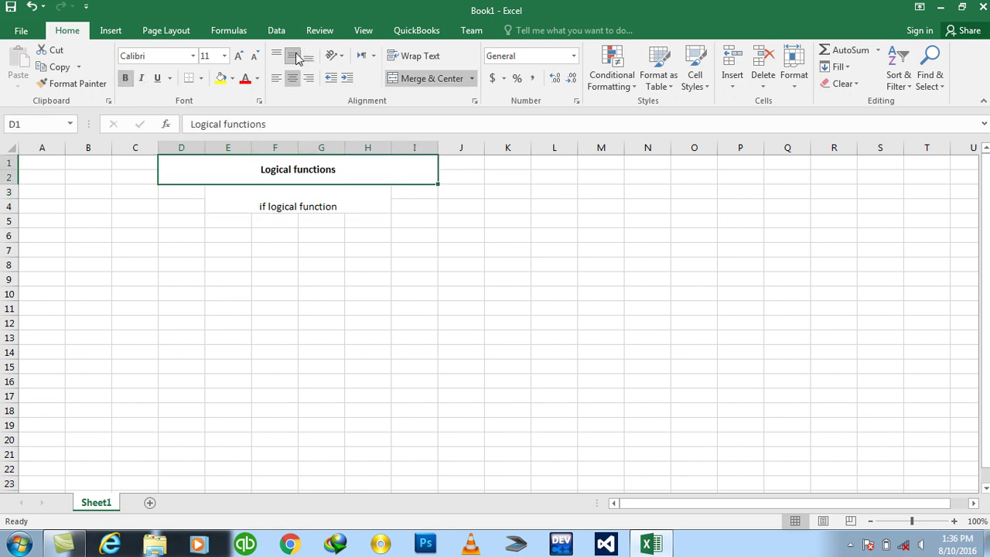
{"action": "left_click", "coordinate": [238, 56]}
{"action": "left_click", "coordinate": [237, 56]}
{"action": "left_click", "coordinate": [237, 56]}
{"action": "left_click", "coordinate": [238, 57]}
Step: Make the subtitle bold, middle-aligned and larger, then widen column F
{"action": "left_click", "coordinate": [283, 206]}
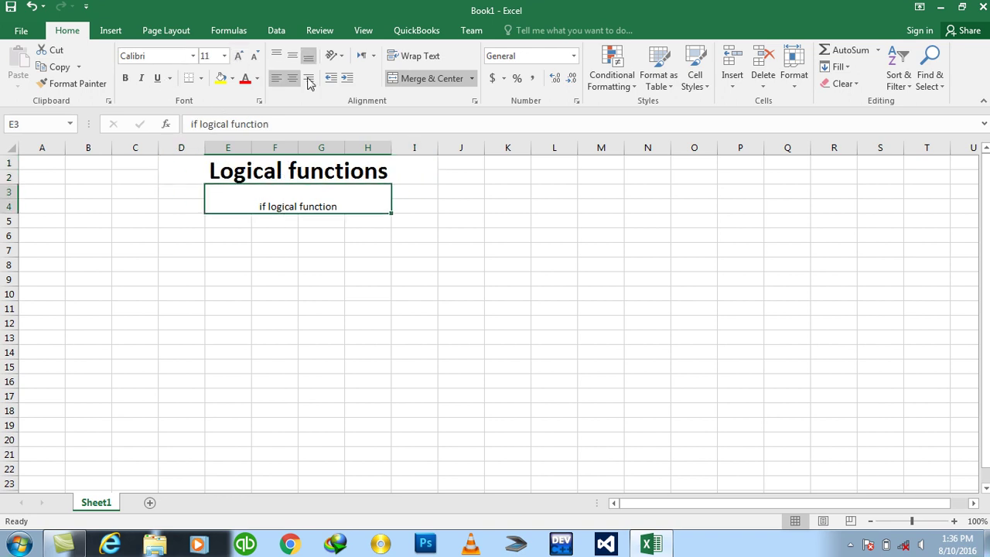
{"action": "left_click", "coordinate": [288, 59]}
{"action": "left_click", "coordinate": [124, 78]}
{"action": "left_click", "coordinate": [238, 57]}
{"action": "left_click", "coordinate": [237, 56]}
{"action": "left_click", "coordinate": [238, 56]}
{"action": "left_click", "coordinate": [238, 57]}
{"action": "left_click", "coordinate": [237, 56]}
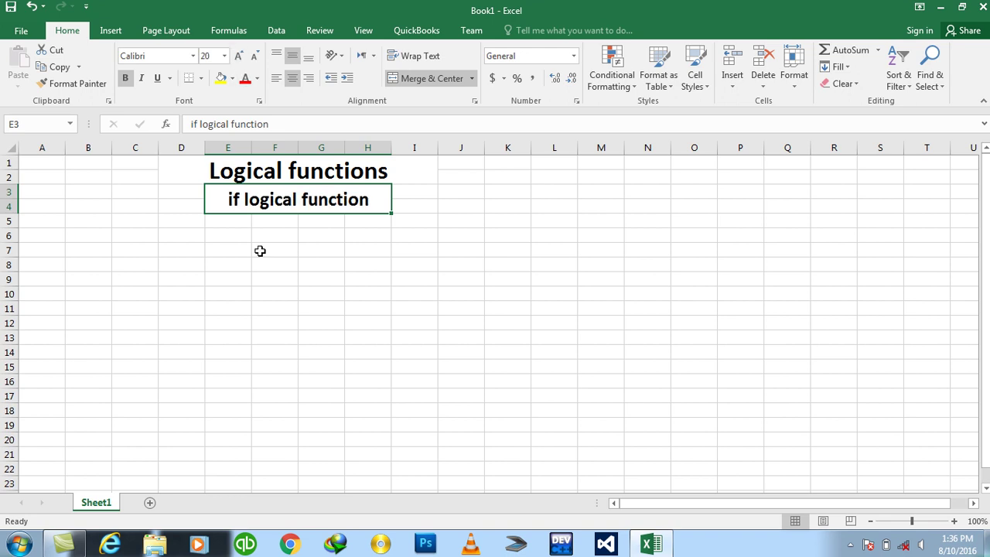
{"action": "left_click", "coordinate": [272, 251]}
{"action": "left_click_drag", "start_coordinate": [299, 147], "coordinate": [441, 147]}
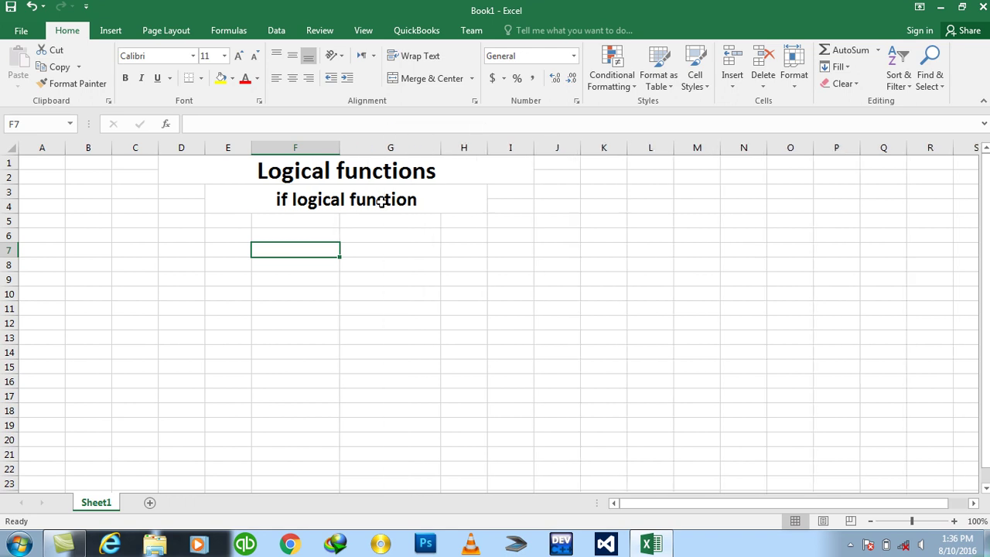
Step: Enter sample headers A, B, Result in F5:H5 with values 1 and 2 below A and B
{"action": "left_click", "coordinate": [350, 223]}
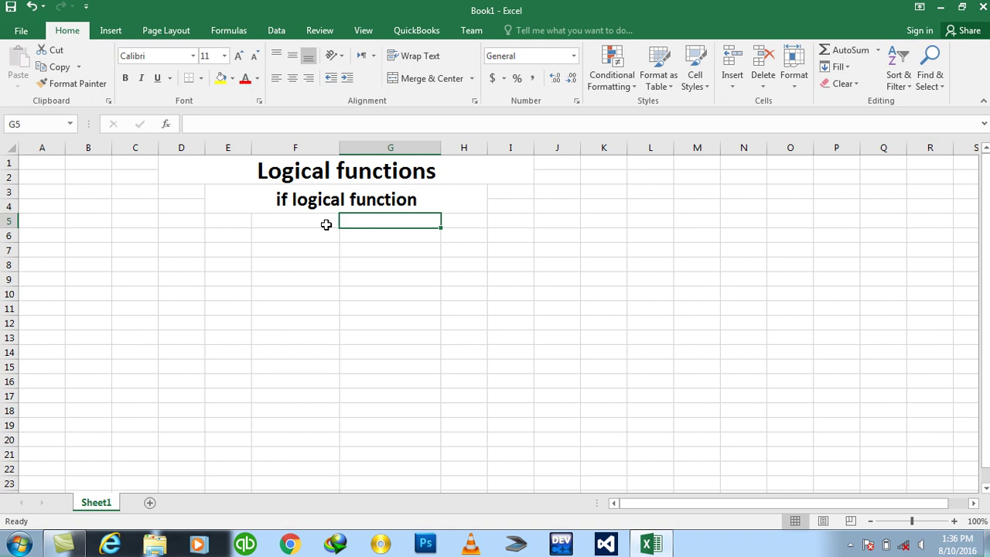
{"action": "left_click", "coordinate": [326, 224]}
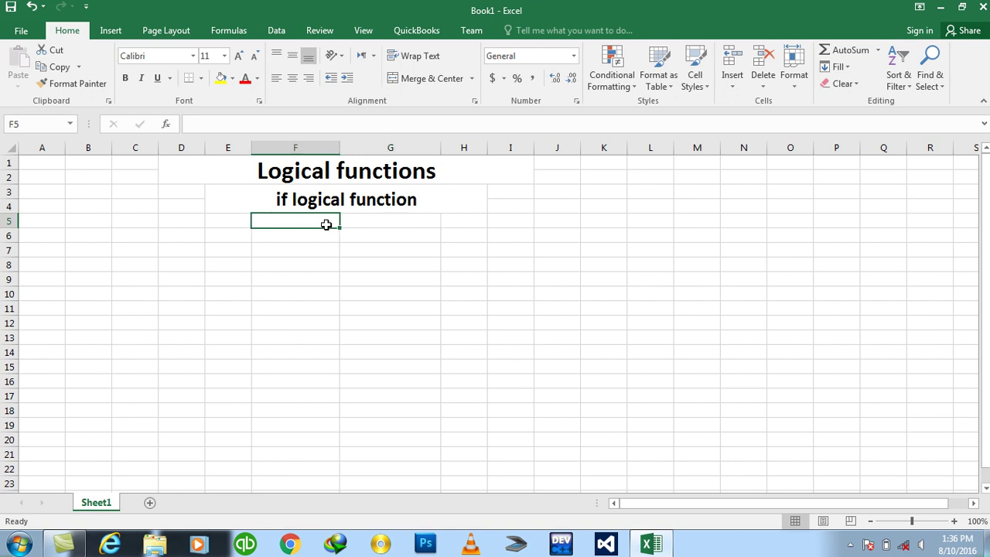
{"action": "type", "text": "A"}
{"action": "key", "text": "Tab"}
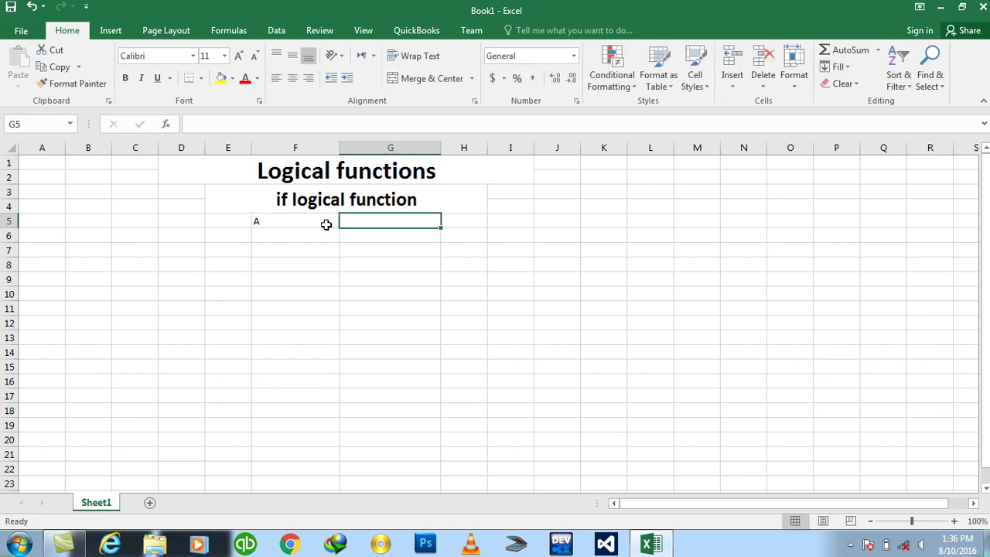
{"action": "type", "text": "B"}
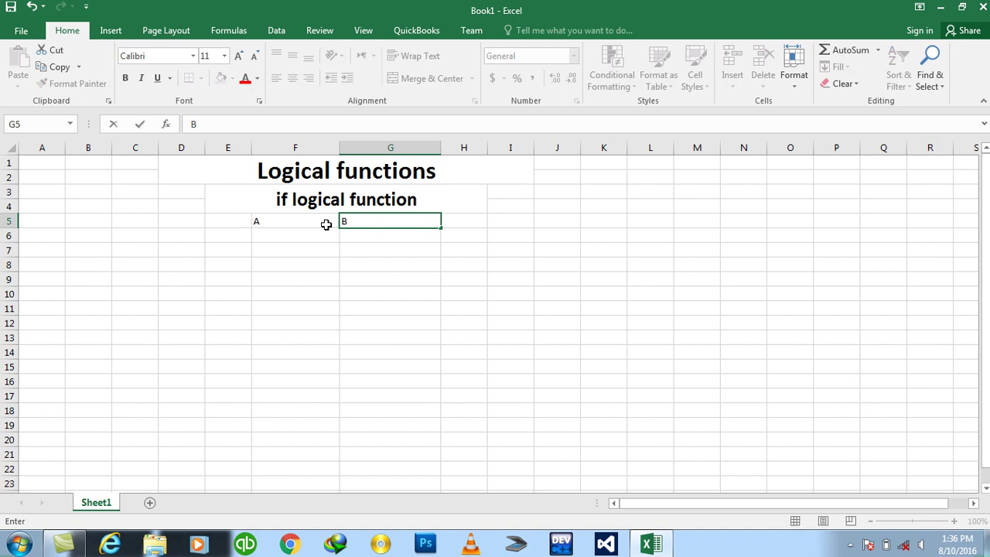
{"action": "key", "text": "Return"}
{"action": "key", "text": "Left"}
{"action": "type", "text": "1"}
{"action": "key", "text": "Tab"}
{"action": "type", "text": "2"}
{"action": "key", "text": "Tab"}
{"action": "key", "text": "Up"}
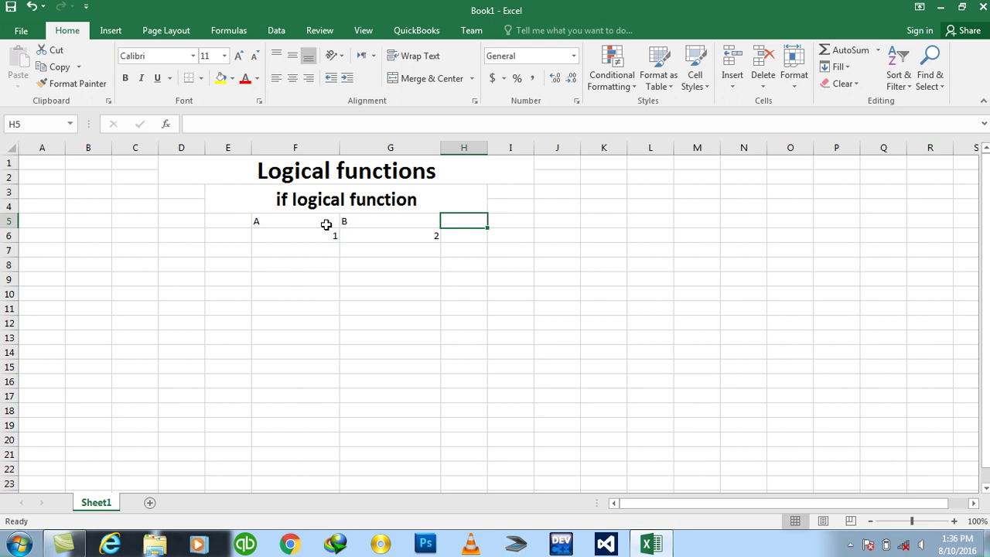
{"action": "type", "text": "Res"}
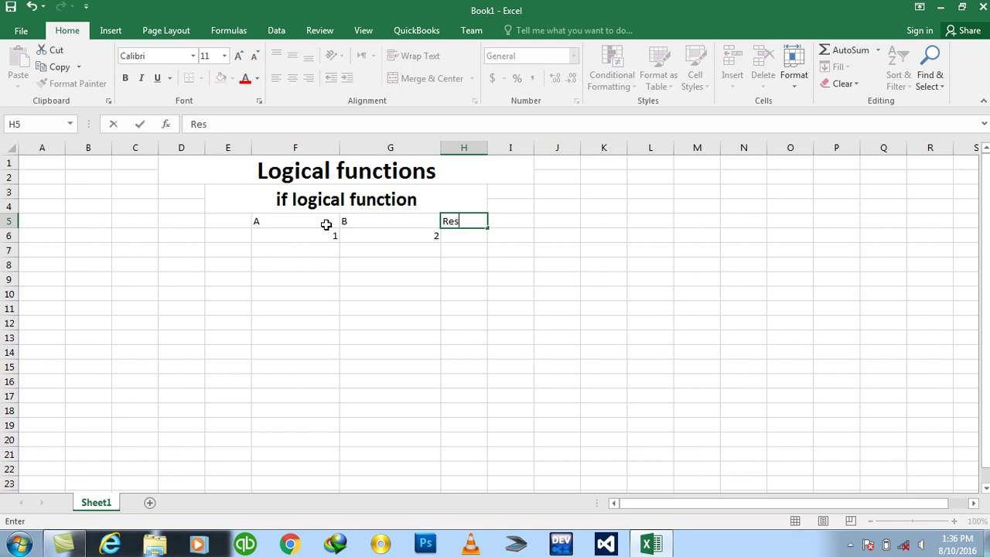
{"action": "type", "text": "ult"}
{"action": "key", "text": "Return"}
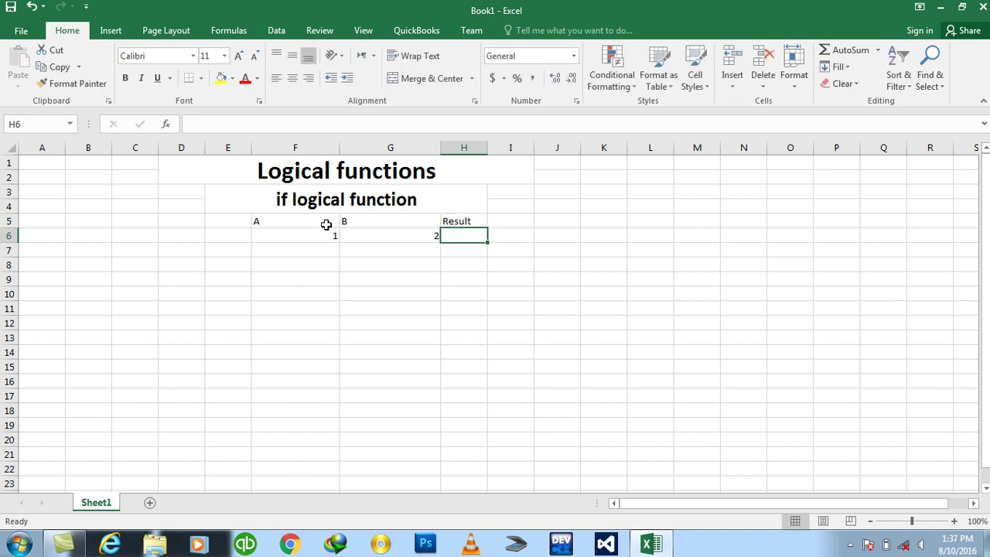
Step: Inspect the sample cells, then clear the whole F5:H6 range
{"action": "left_click", "coordinate": [317, 225]}
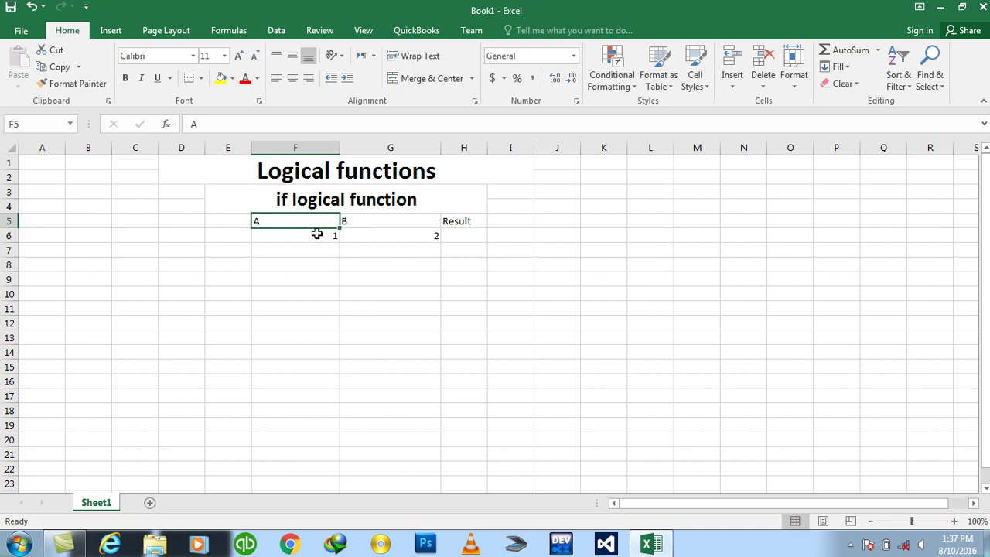
{"action": "left_click", "coordinate": [317, 234]}
{"action": "left_click", "coordinate": [350, 220]}
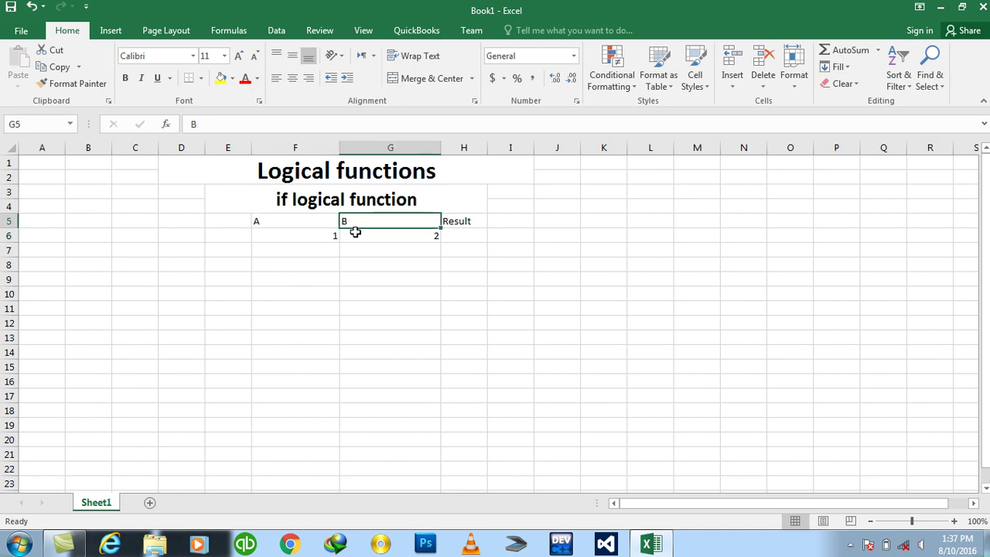
{"action": "left_click_drag", "start_coordinate": [360, 234], "coordinate": [323, 234]}
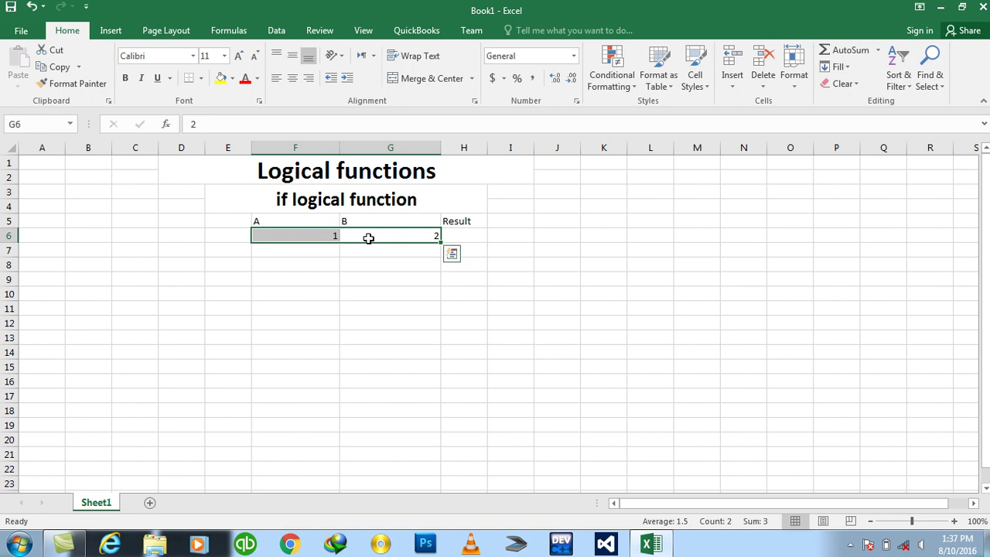
{"action": "left_click", "coordinate": [346, 235]}
{"action": "left_click", "coordinate": [332, 235]}
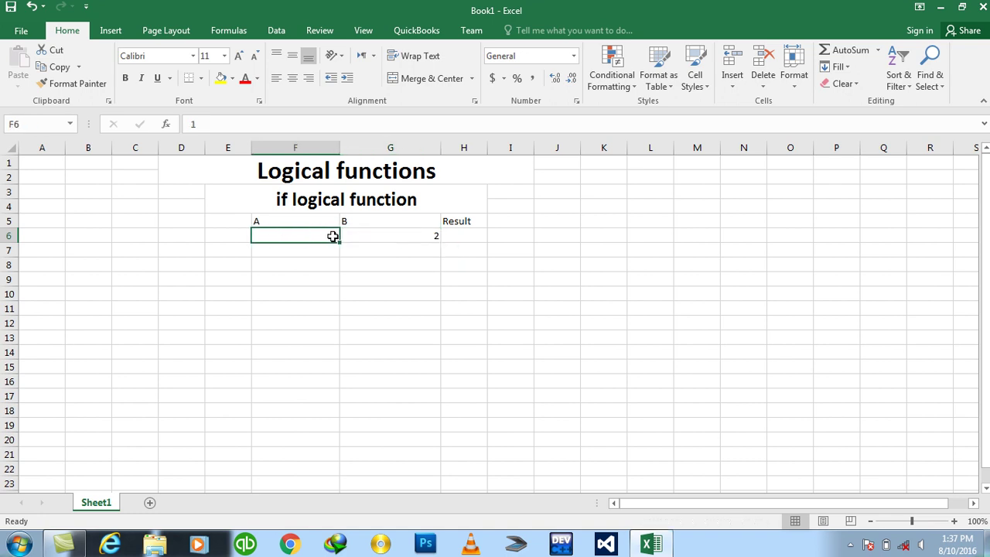
{"action": "left_click", "coordinate": [359, 239]}
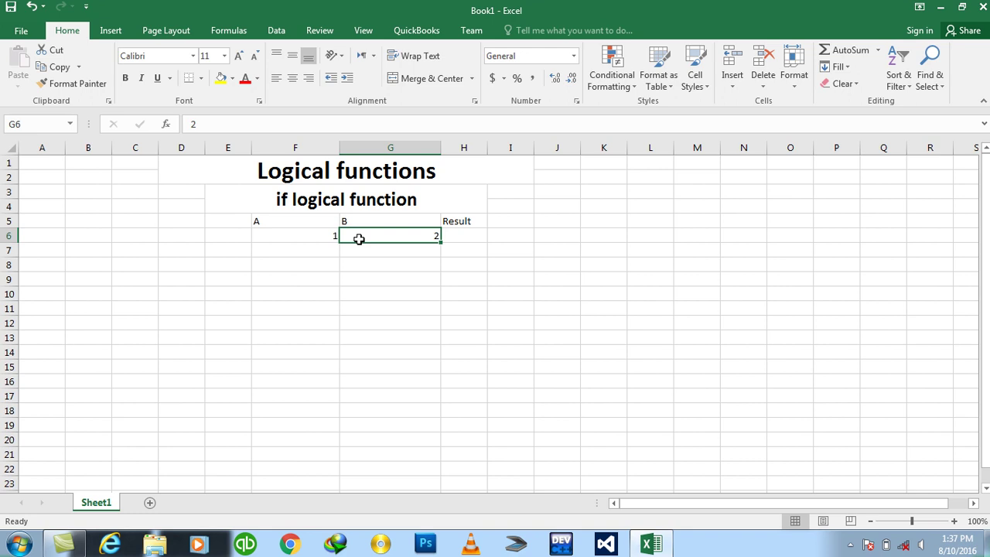
{"action": "left_click", "coordinate": [322, 234]}
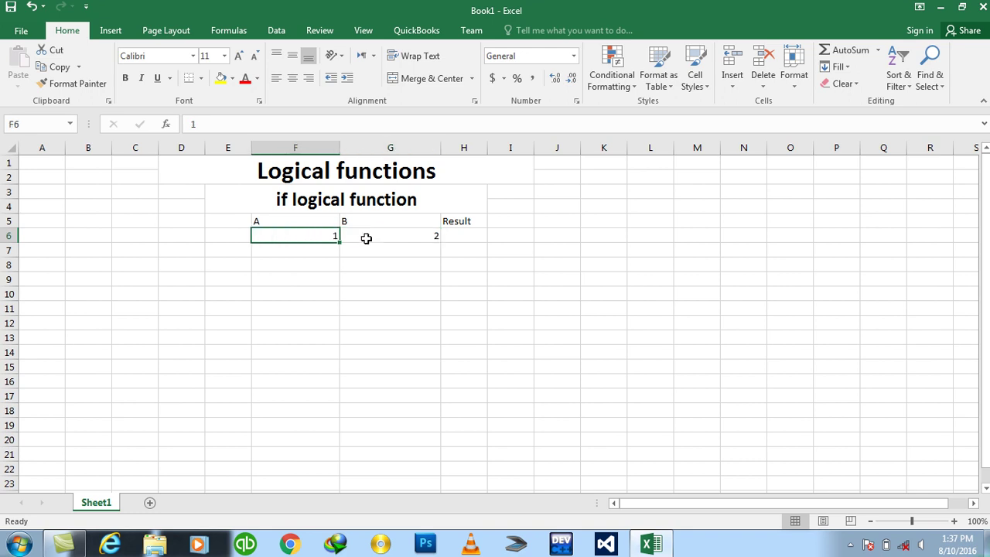
{"action": "left_click", "coordinate": [458, 237]}
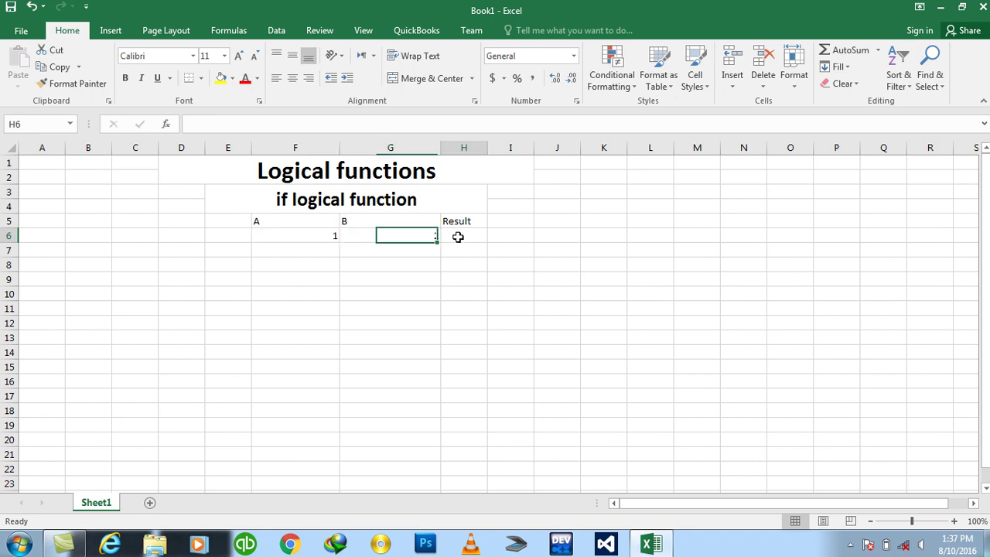
{"action": "left_click", "coordinate": [372, 235]}
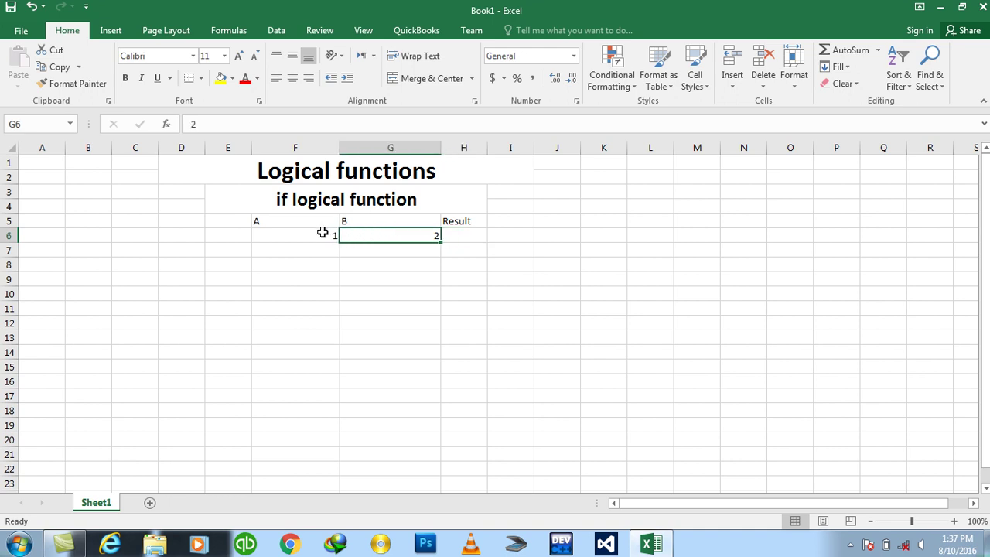
{"action": "left_click_drag", "start_coordinate": [316, 222], "coordinate": [449, 236]}
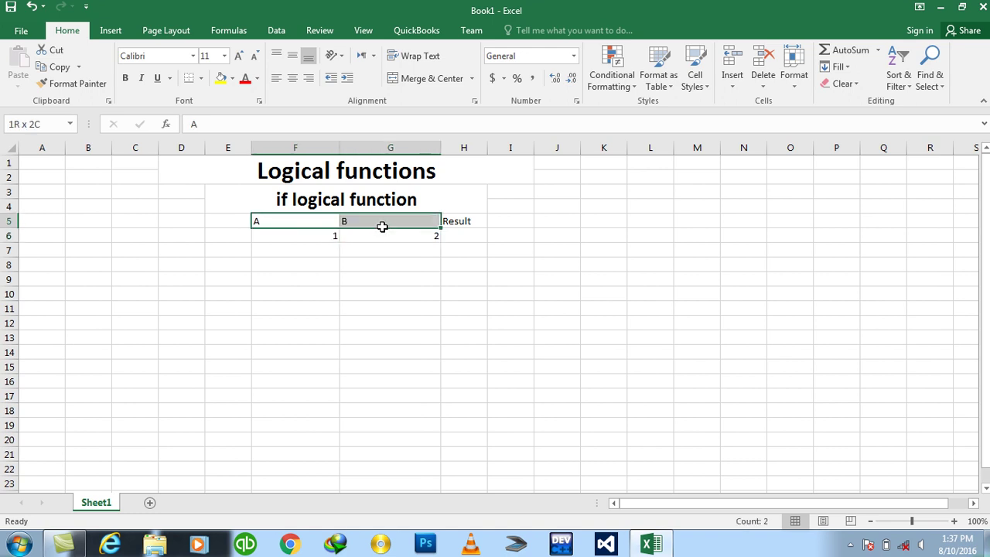
{"action": "key", "text": "Delete"}
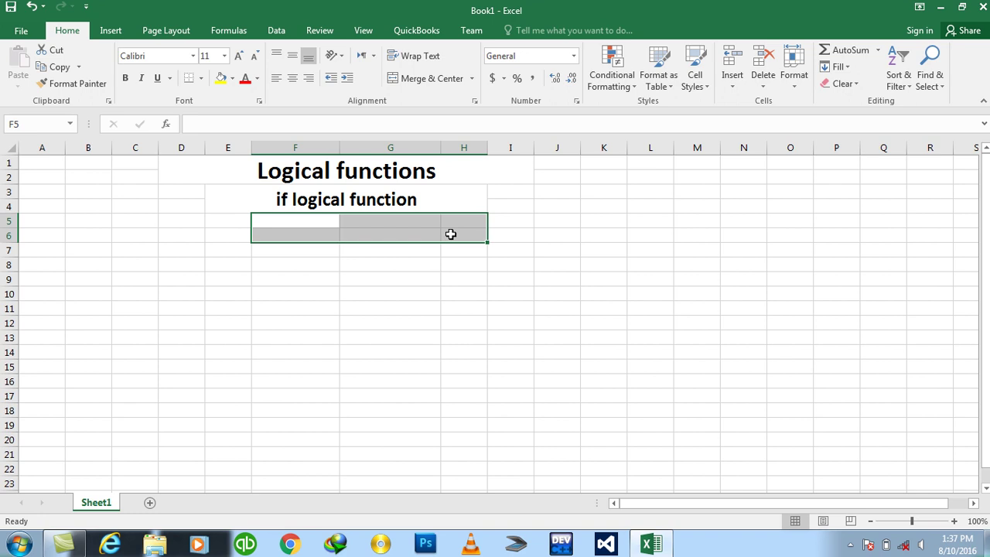
Step: Add bold headers Student Name, Class, Marks and Result in F7:I7
{"action": "left_click", "coordinate": [444, 246]}
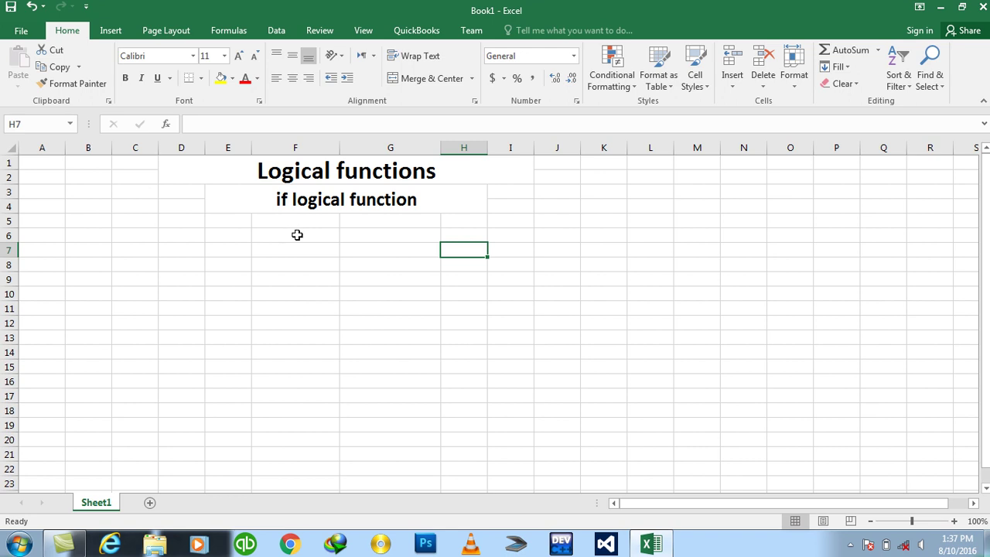
{"action": "left_click", "coordinate": [297, 234]}
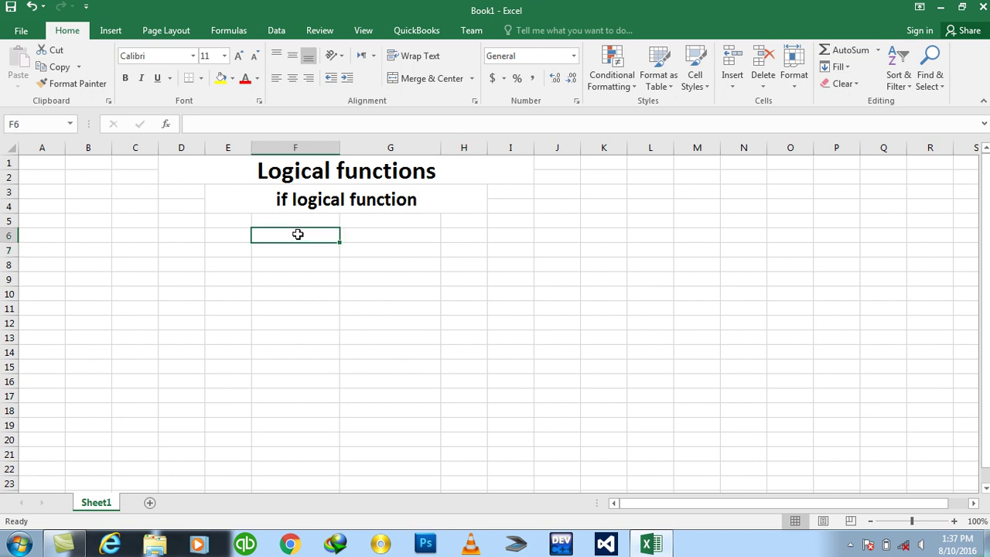
{"action": "left_click", "coordinate": [265, 254]}
{"action": "type", "text": "St"}
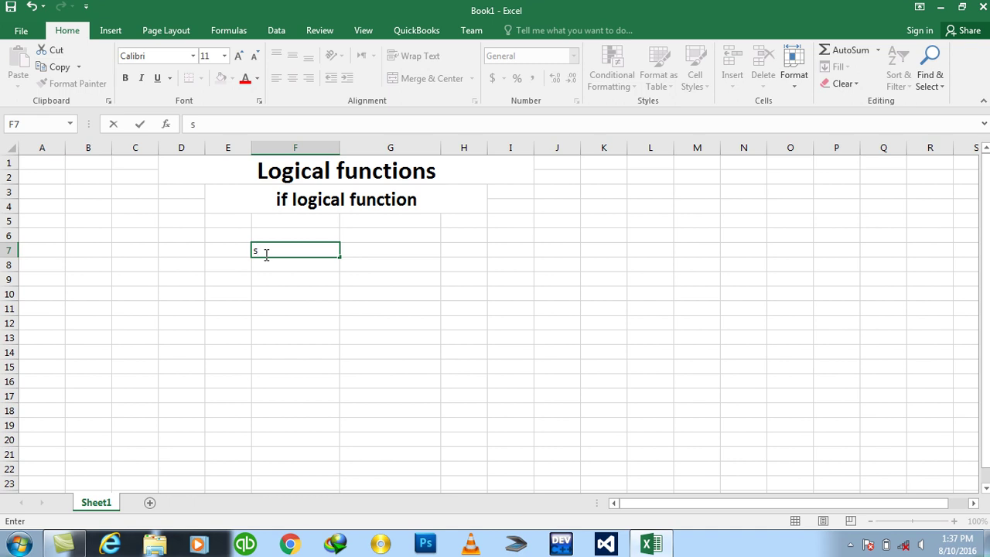
{"action": "type", "text": "udent Name"}
{"action": "key", "text": "Tab"}
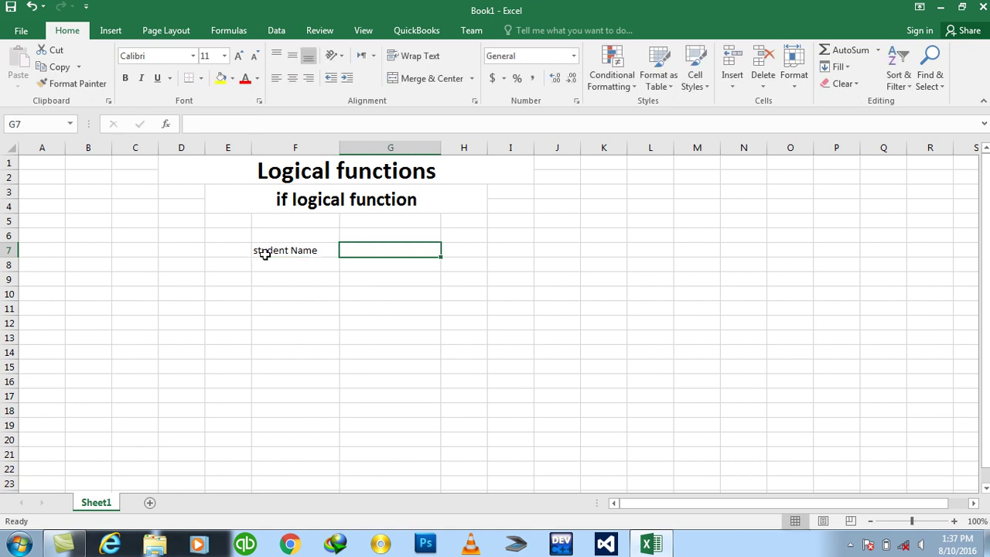
{"action": "type", "text": "Class"}
{"action": "key", "text": "Tab"}
{"action": "type", "text": "M"}
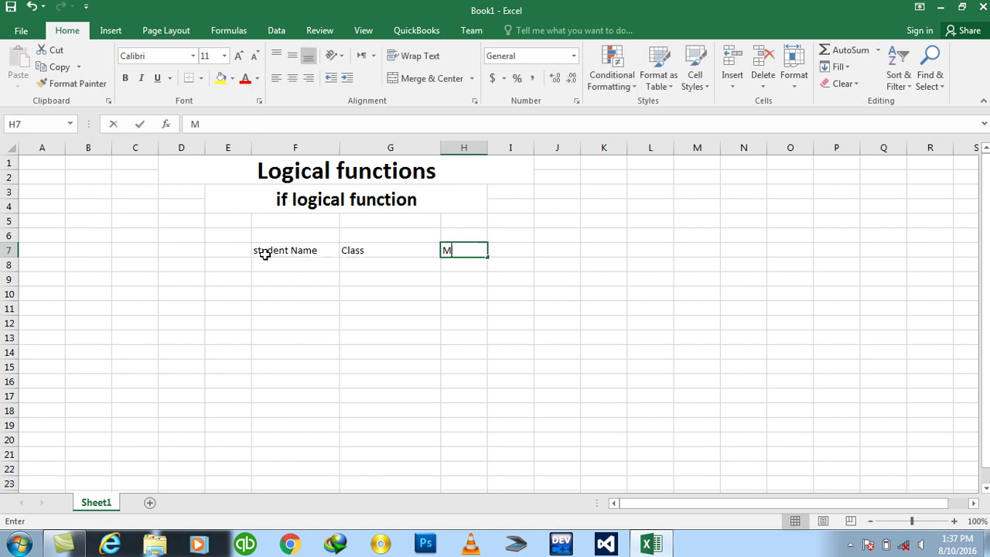
{"action": "type", "text": "arks"}
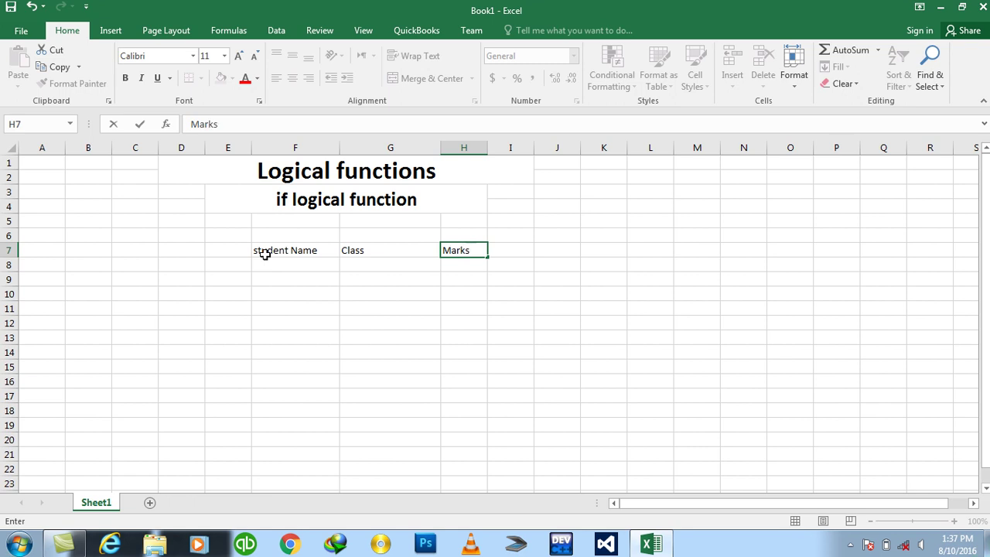
{"action": "key", "text": "Tab"}
{"action": "type", "text": "Resu"}
{"action": "key", "text": "Return"}
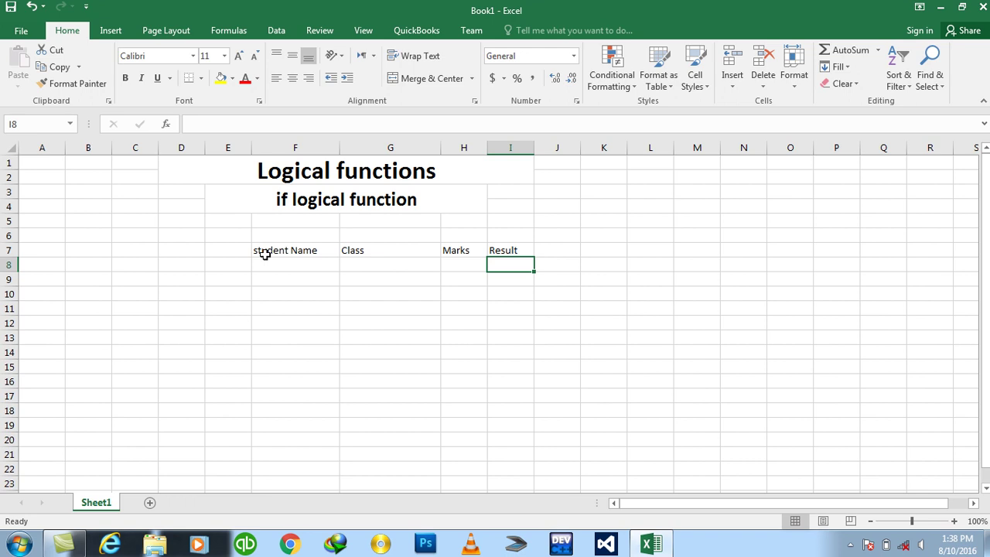
{"action": "left_click_drag", "start_coordinate": [264, 255], "coordinate": [499, 249]}
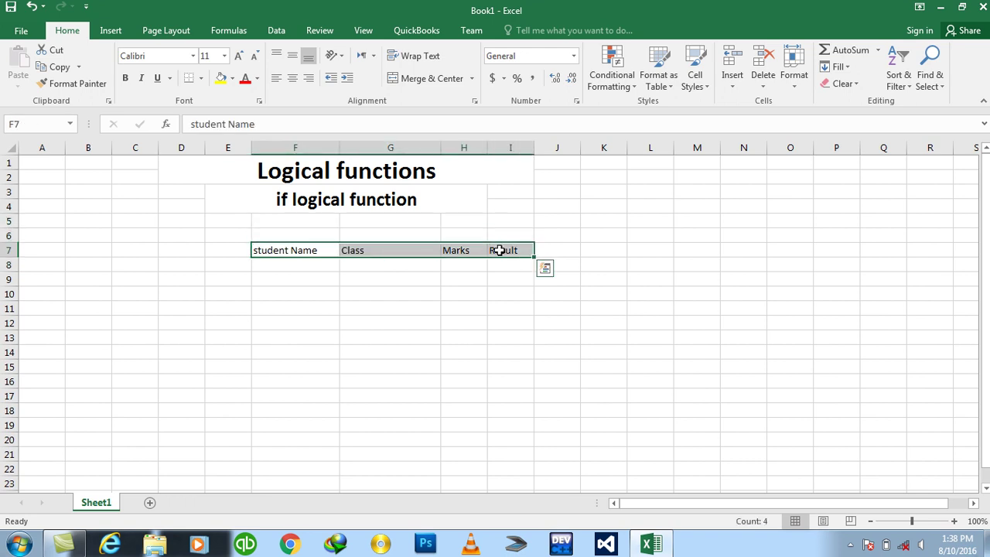
{"action": "key", "text": "ctrl+b"}
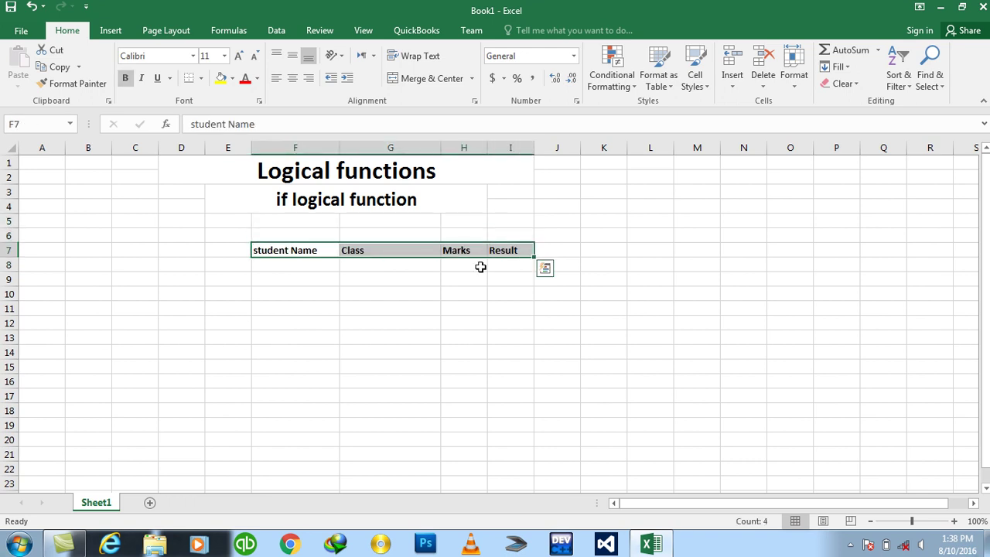
Step: Enter four student names in F8:F11
{"action": "left_click", "coordinate": [307, 267]}
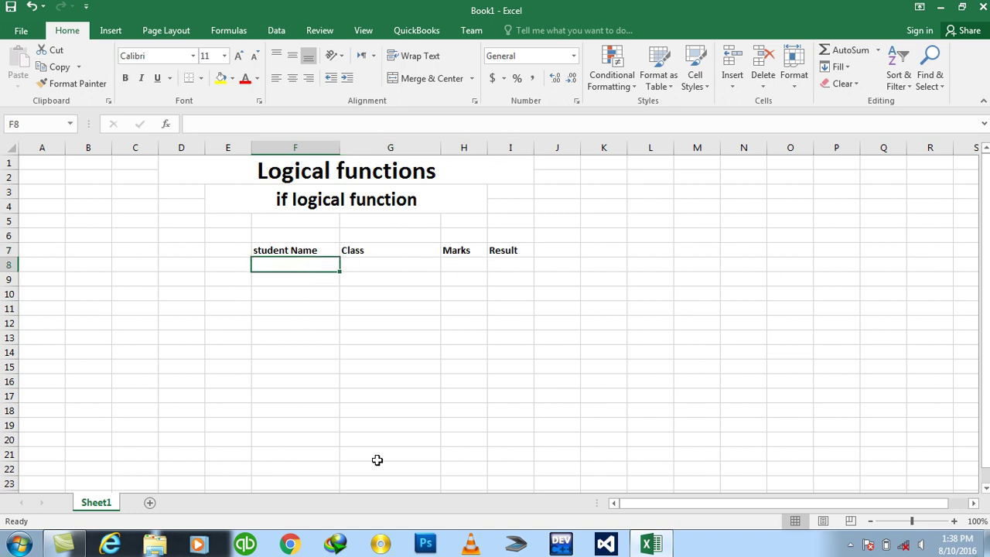
{"action": "type", "text": "Islam"}
{"action": "key", "text": "Return"}
{"action": "type", "text": "khan"}
{"action": "key", "text": "Return"}
{"action": "type", "text": "jan"}
{"action": "key", "text": "Return"}
{"action": "type", "text": "salam"}
{"action": "key", "text": "Right"}
Step: Fill DIT into all four Class cells G8:G11 at once
{"action": "key", "text": "Up"}
{"action": "key", "text": "Up"}
{"action": "key", "text": "Up"}
{"action": "key", "text": "shift+Down"}
{"action": "key", "text": "shift+Down"}
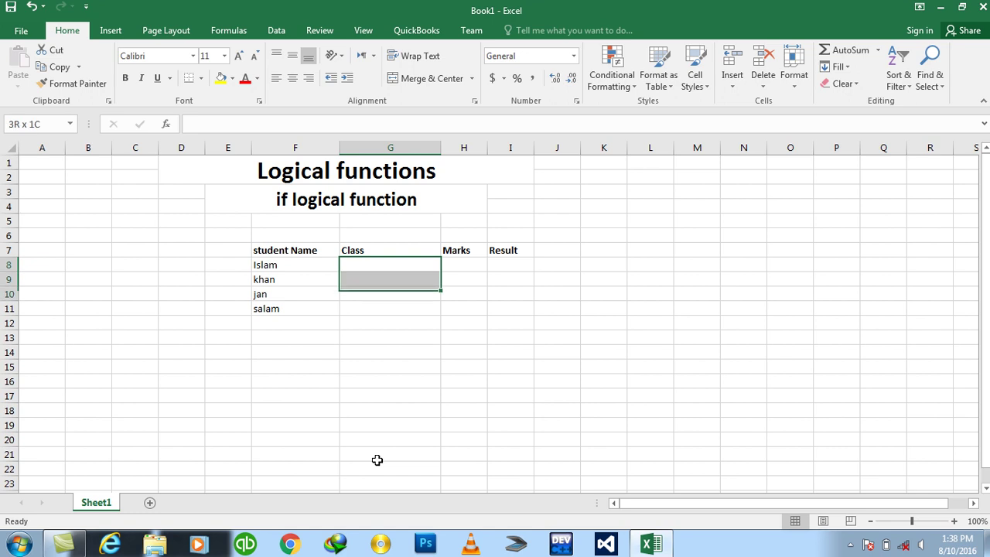
{"action": "key", "text": "shift+Down"}
{"action": "type", "text": "DIT"}
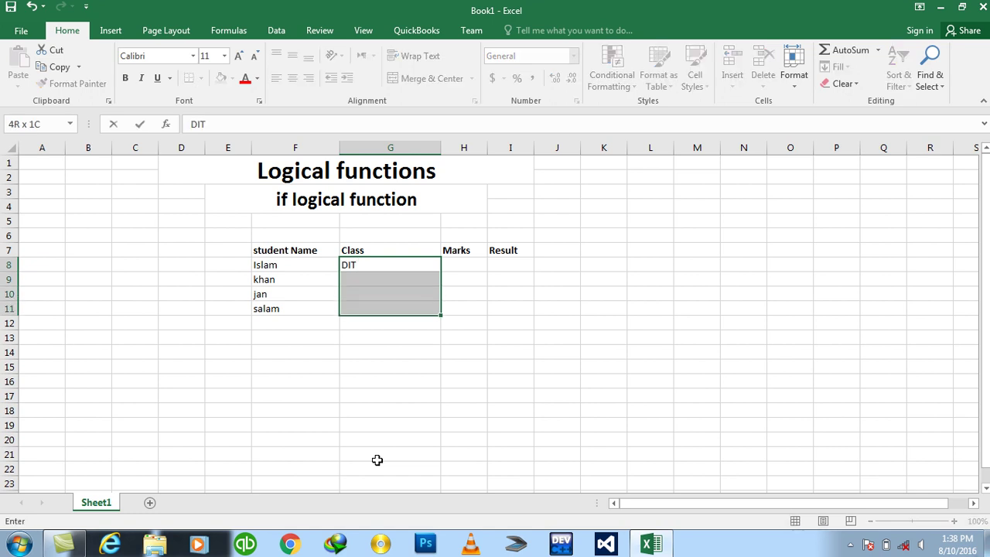
{"action": "key", "text": "ctrl+Return"}
{"action": "key", "text": "Right"}
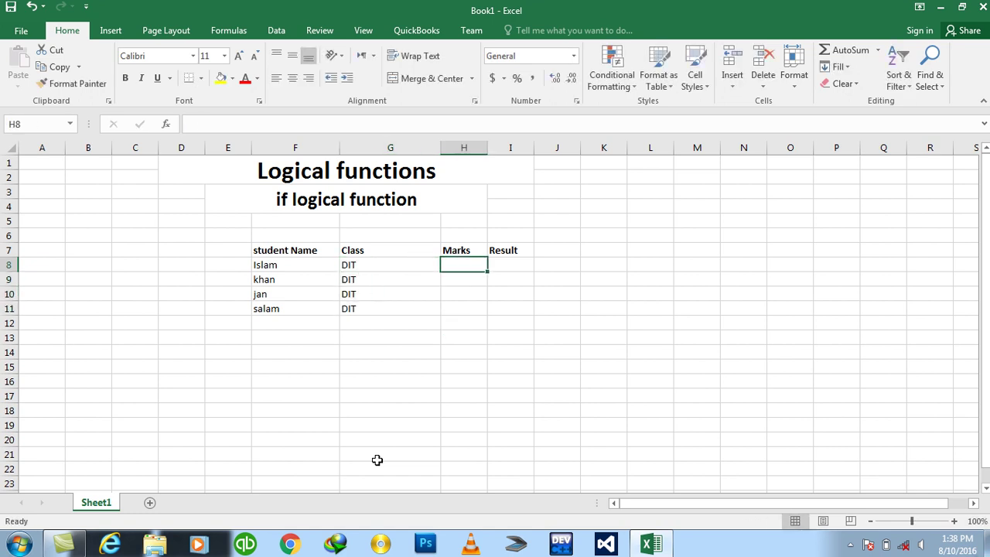
Step: Enter the marks 90, 60, 40 and 70 in H8:H11
{"action": "type", "text": "90"}
{"action": "key", "text": "Return"}
{"action": "type", "text": "60"}
{"action": "key", "text": "Return"}
{"action": "type", "text": "40"}
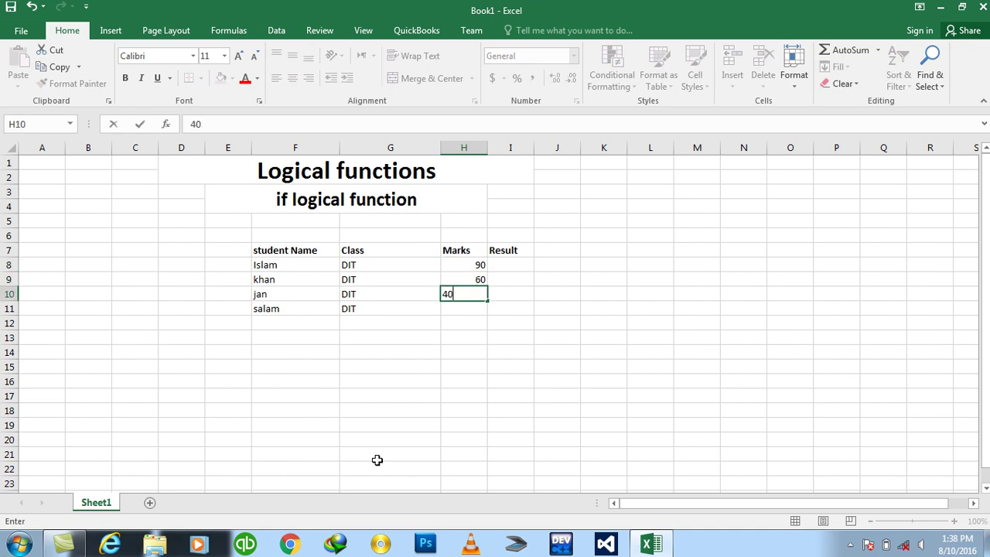
{"action": "key", "text": "Return"}
{"action": "type", "text": "7"}
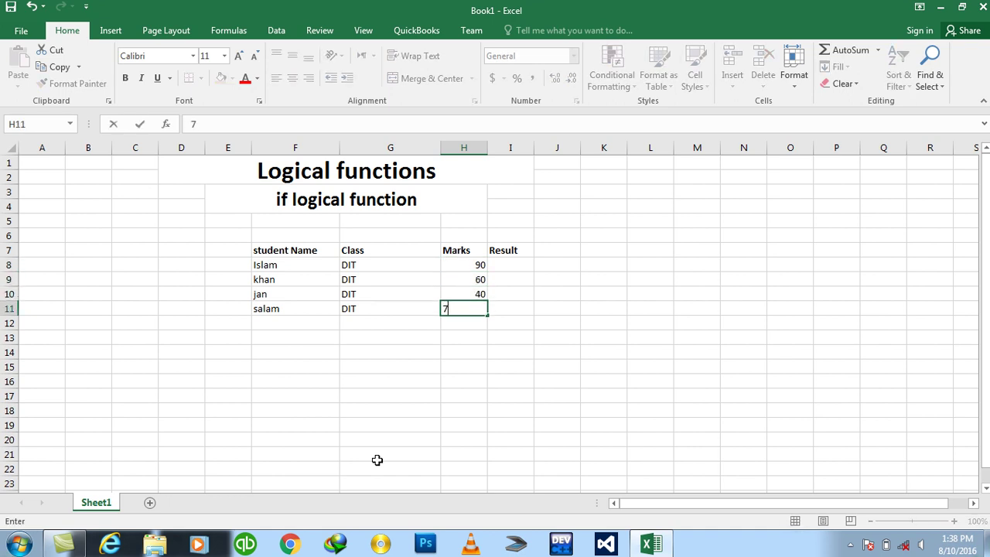
{"action": "type", "text": "0"}
{"action": "key", "text": "Right"}
{"action": "key", "text": "Up"}
{"action": "key", "text": "Up"}
{"action": "key", "text": "Up"}
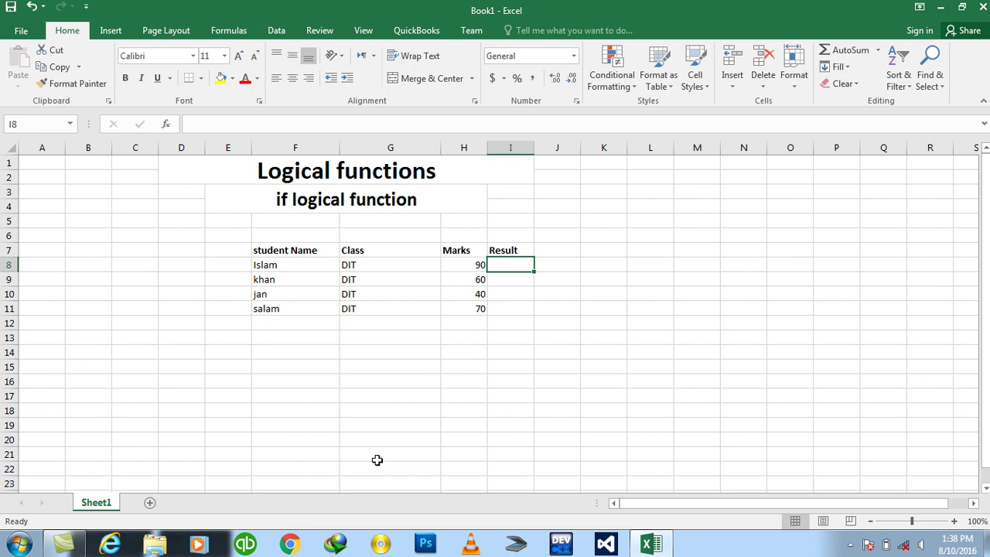
Step: List the operators =, >=, <= and <> down K7:K10
{"action": "key", "text": "Right"}
{"action": "key", "text": "Right"}
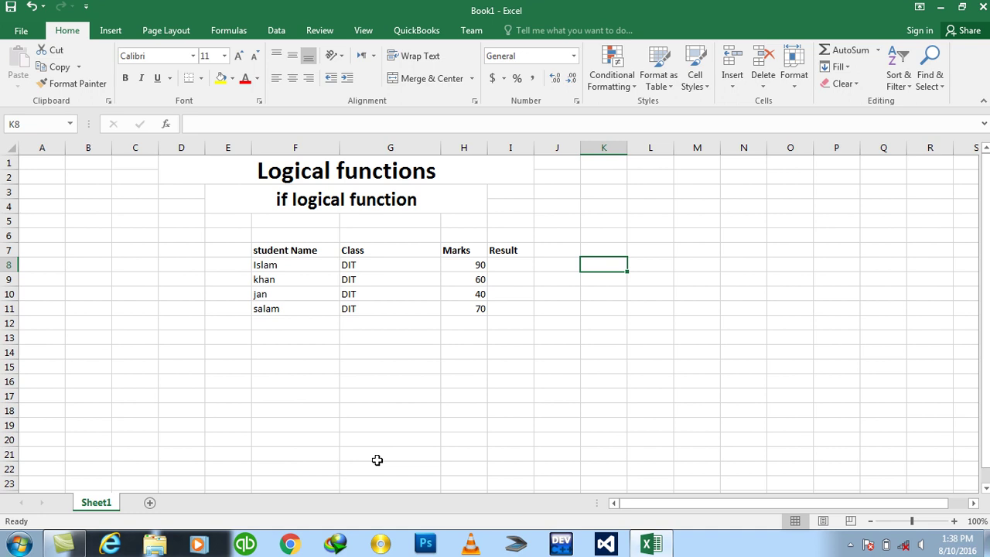
{"action": "key", "text": "Up"}
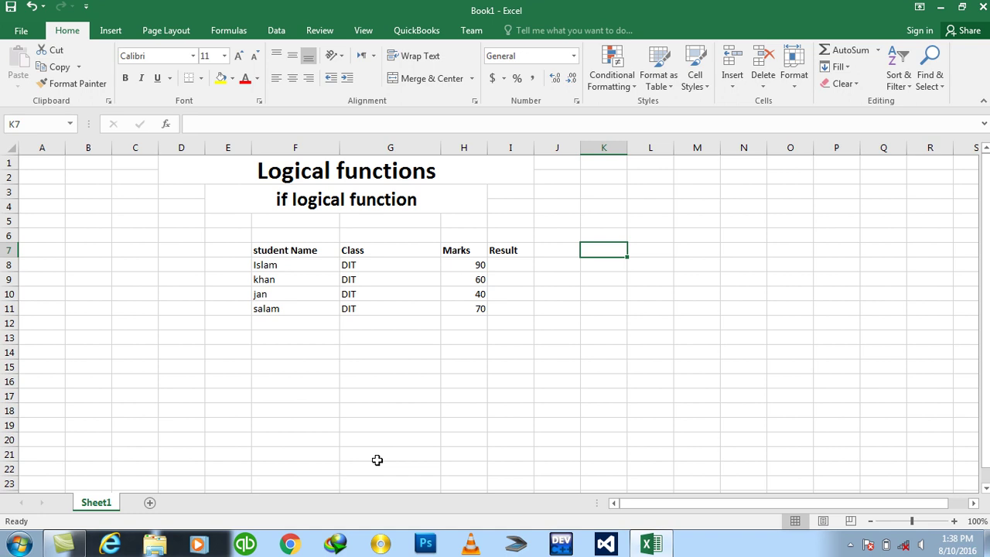
{"action": "type", "text": "="}
{"action": "key", "text": "Return"}
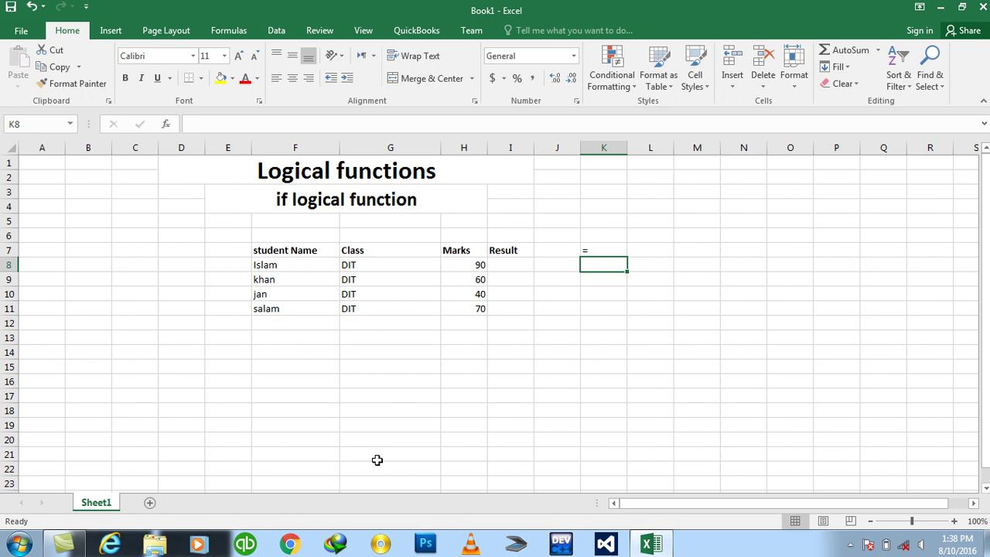
{"action": "type", "text": ">="}
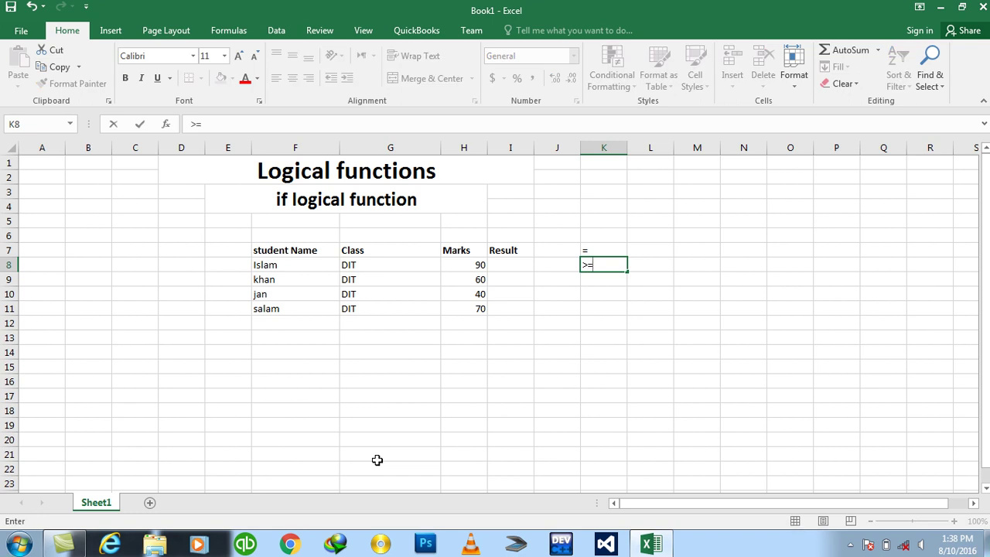
{"action": "key", "text": "Return"}
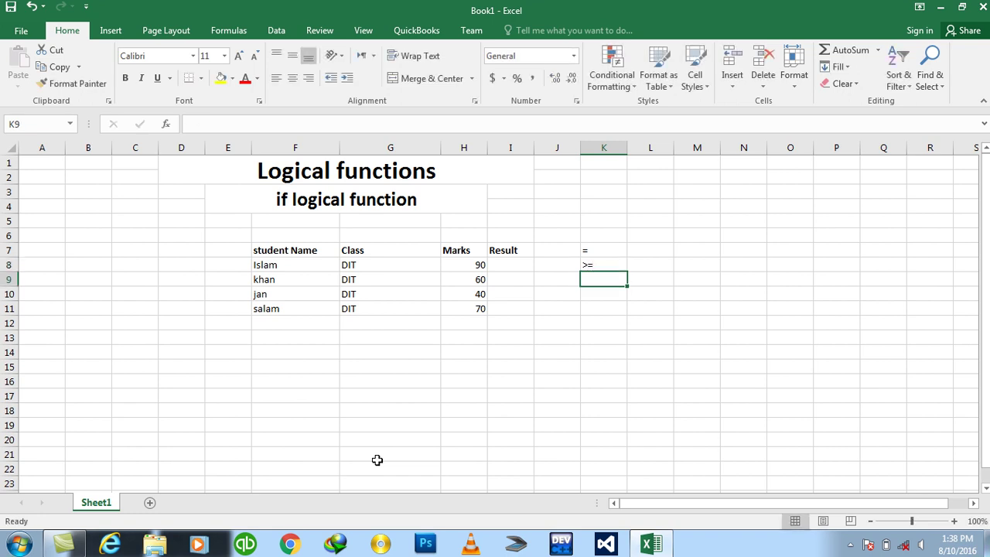
{"action": "type", "text": "<="}
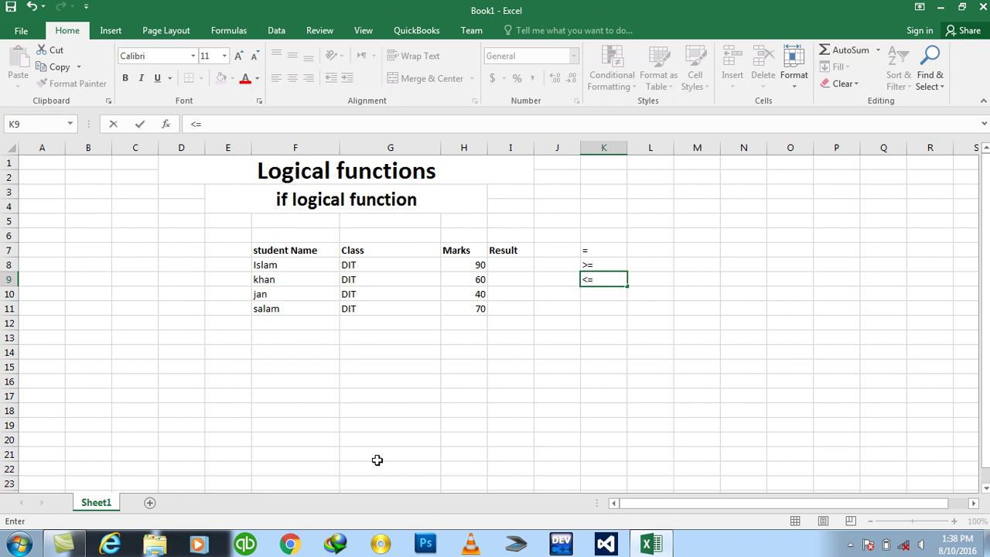
{"action": "key", "text": "Return"}
{"action": "type", "text": "<>"}
{"action": "key", "text": "Return"}
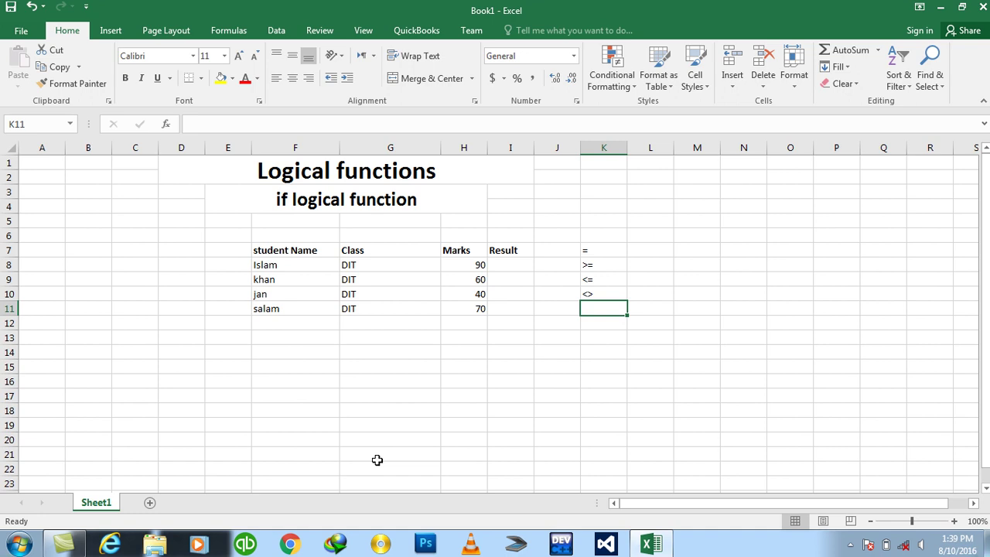
Step: Review the operator list in K7:K10, then return to Result cell I8
{"action": "key", "text": "Up"}
{"action": "key", "text": "Up"}
{"action": "key", "text": "Up"}
{"action": "key", "text": "Up"}
{"action": "key", "text": "Down"}
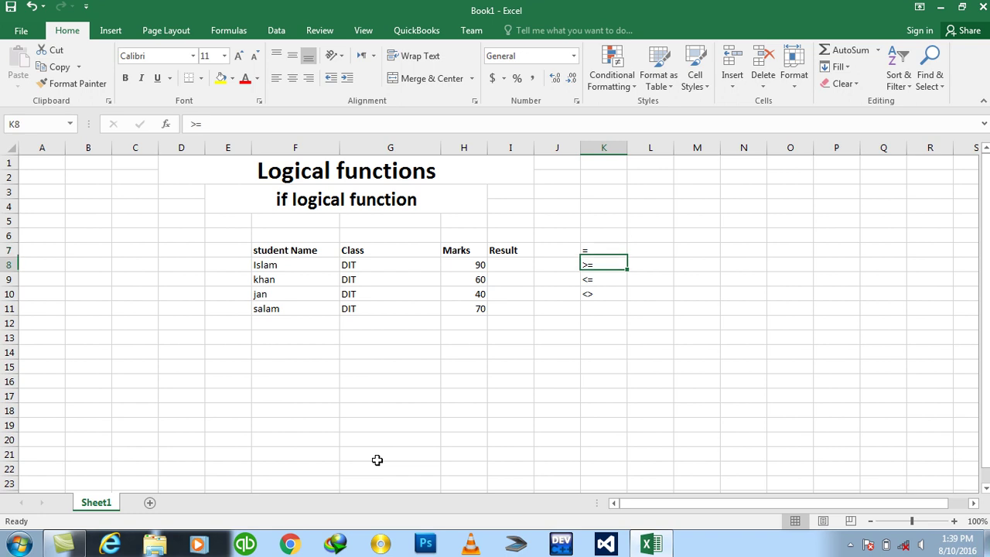
{"action": "key", "text": "Down"}
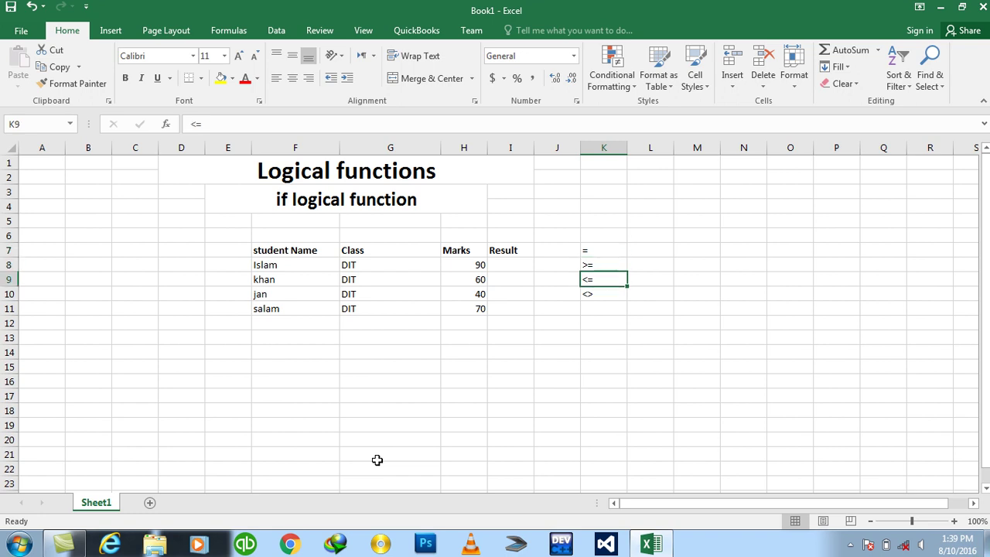
{"action": "key", "text": "Down"}
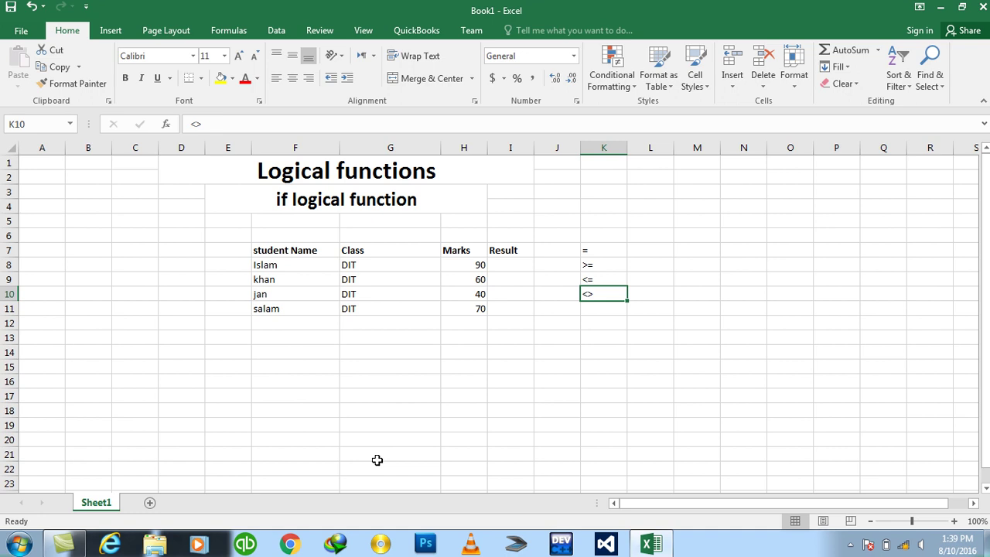
{"action": "key", "text": "shift+Up"}
{"action": "key", "text": "shift+Up"}
{"action": "key", "text": "shift+Up"}
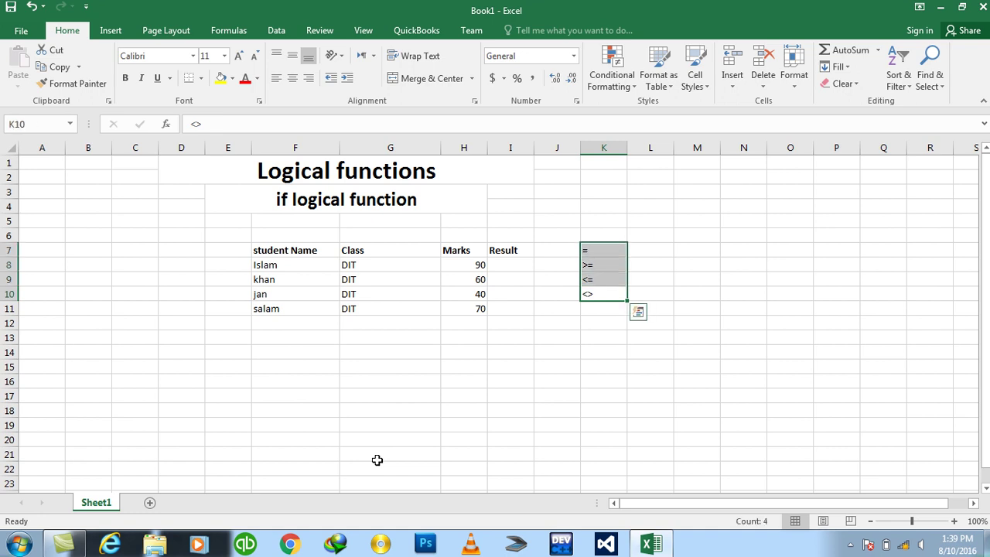
{"action": "key", "text": "Down"}
{"action": "key", "text": "Left"}
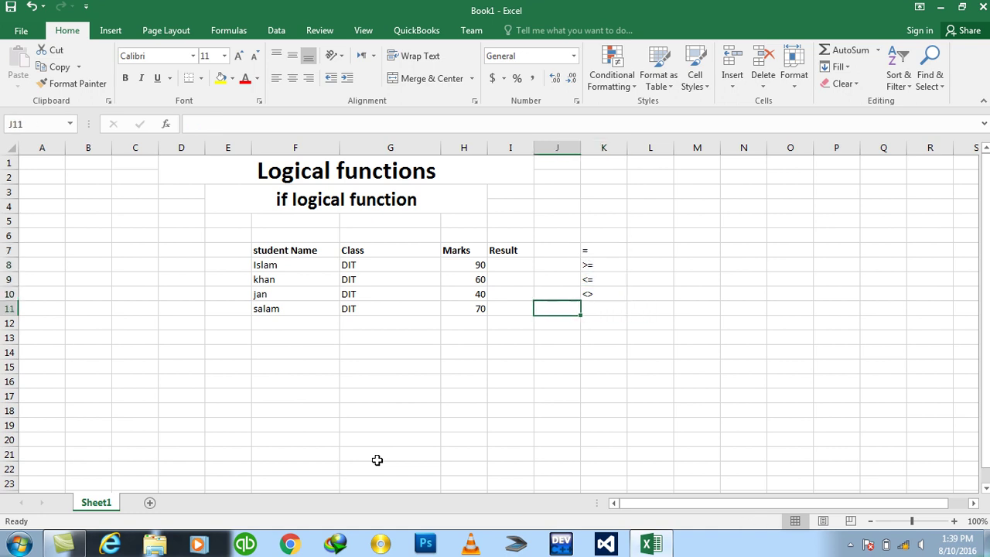
{"action": "key", "text": "Up"}
{"action": "key", "text": "Up"}
{"action": "key", "text": "Up"}
{"action": "key", "text": "Up"}
{"action": "key", "text": "Right"}
{"action": "key", "text": "Right"}
{"action": "key", "text": "Down"}
{"action": "key", "text": "Left"}
{"action": "key", "text": "Left"}
{"action": "key", "text": "Left"}
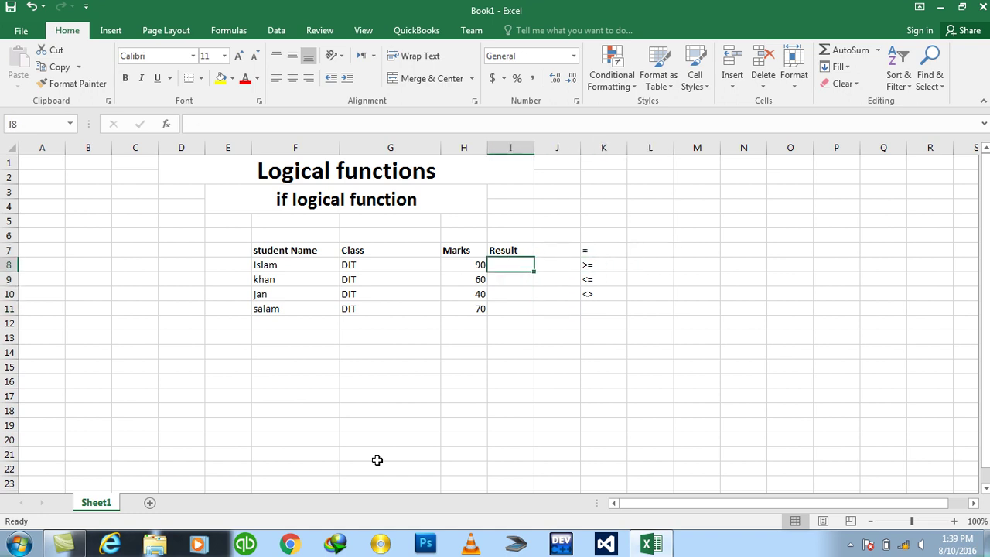
Step: Enter =IF(H8>=50,"Passed","Repeated") in I8, fixing typos before committing
{"action": "type", "text": "="}
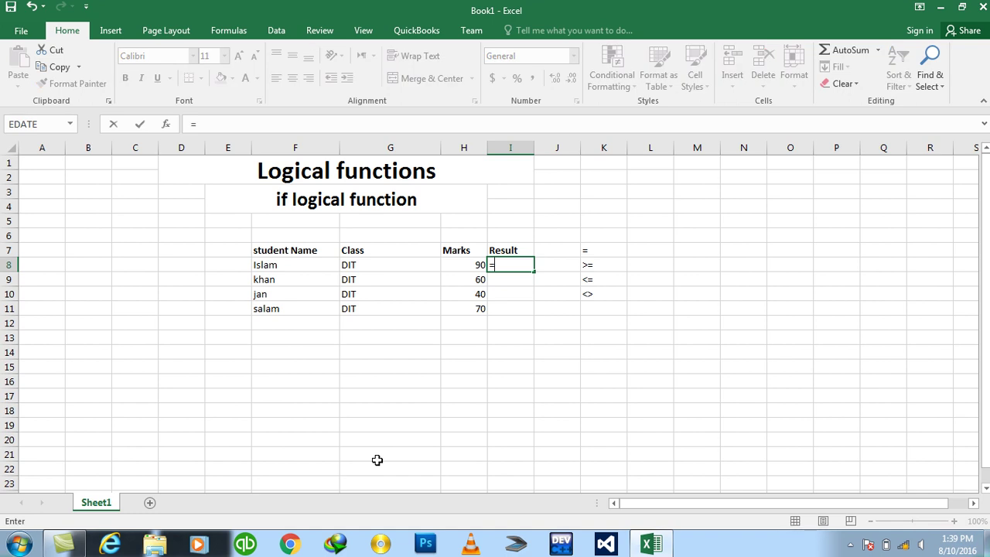
{"action": "type", "text": "if"}
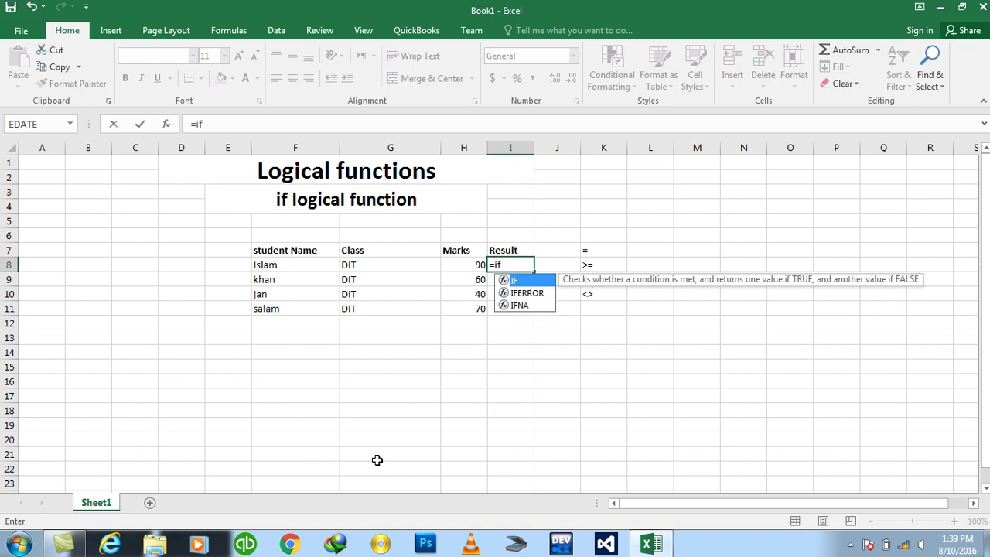
{"action": "type", "text": "("}
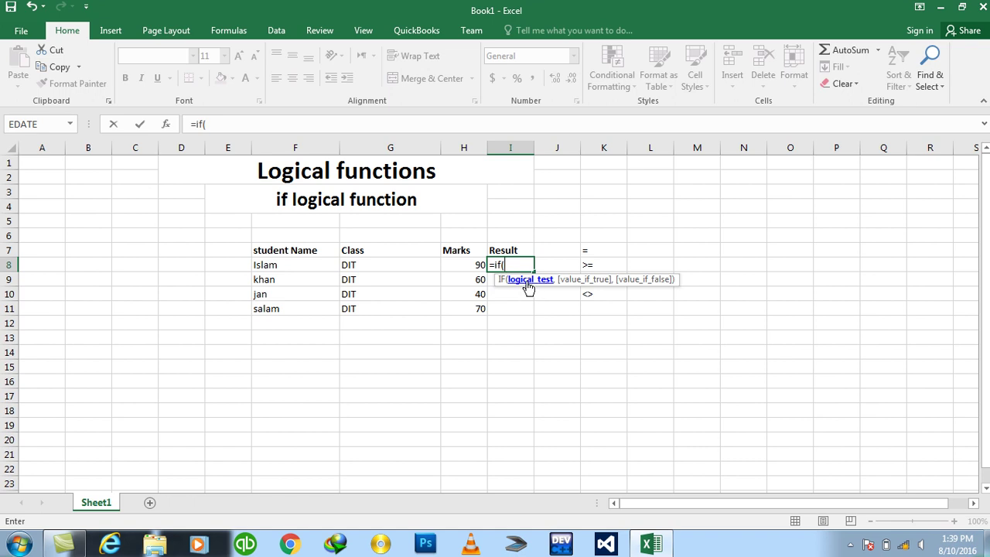
{"action": "left_click", "coordinate": [475, 265]}
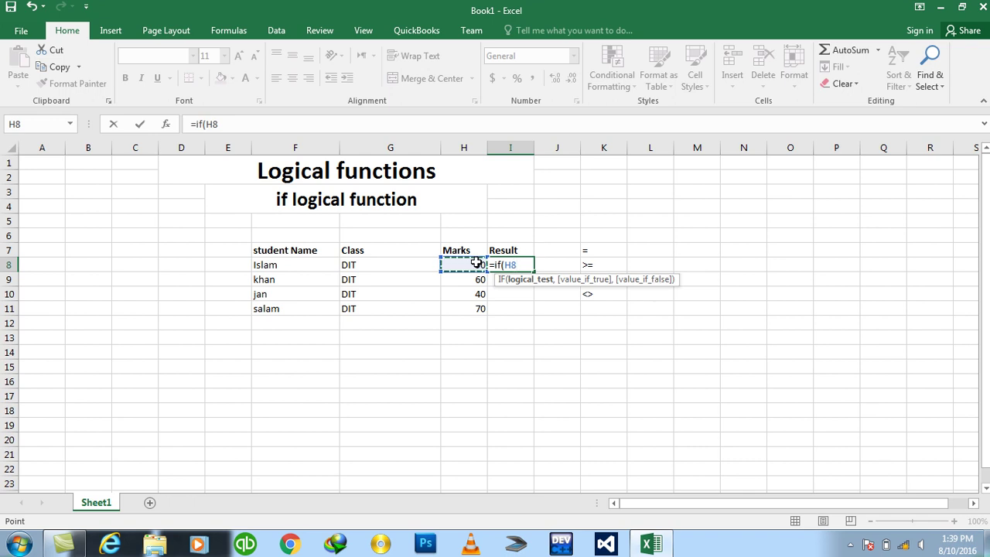
{"action": "type", "text": ">"}
{"action": "type", "text": "="}
{"action": "type", "text": "50"}
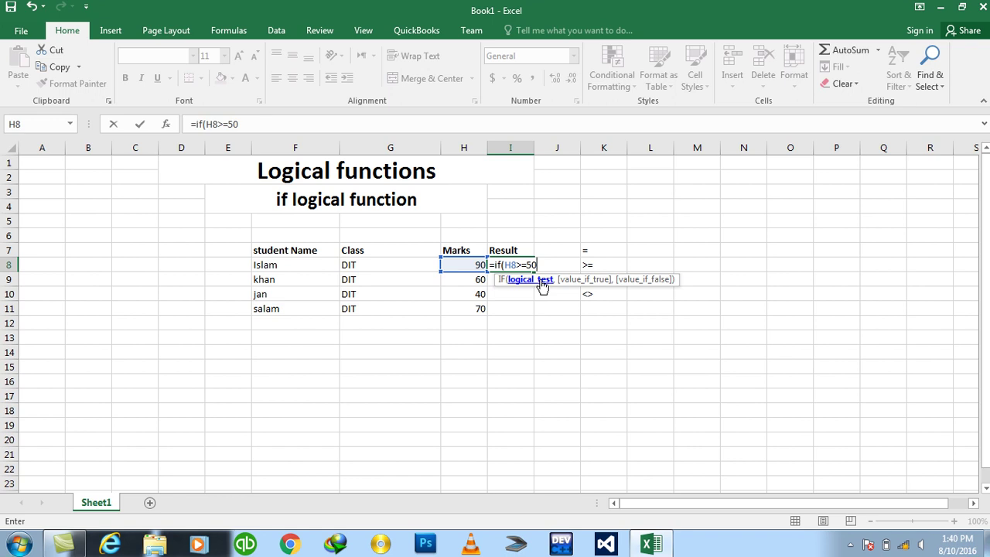
{"action": "type", "text": ","}
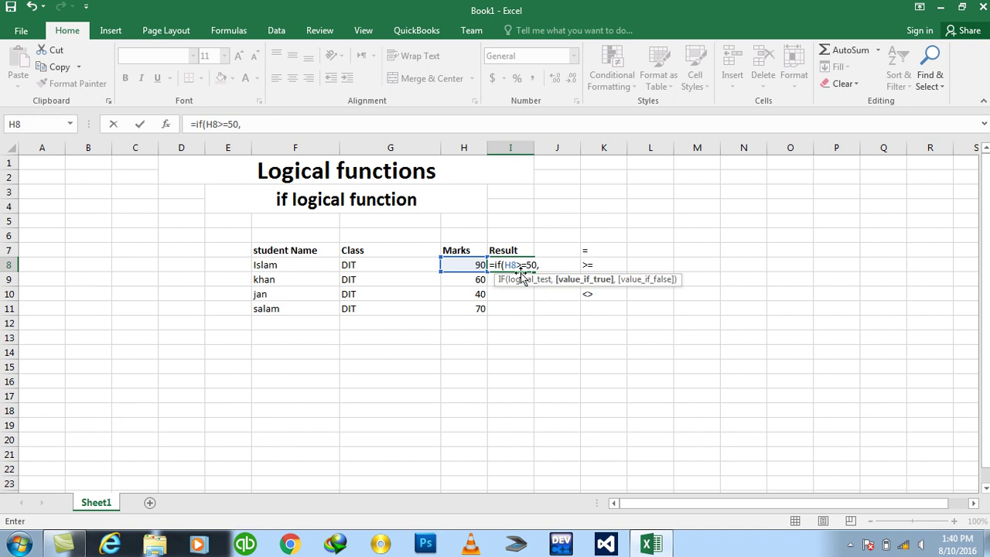
{"action": "type", "text": "\""}
{"action": "type", "text": "Passed"}
{"action": "type", "text": "\""}
{"action": "key", "text": "BackSpace"}
{"action": "type", "text": "\""}
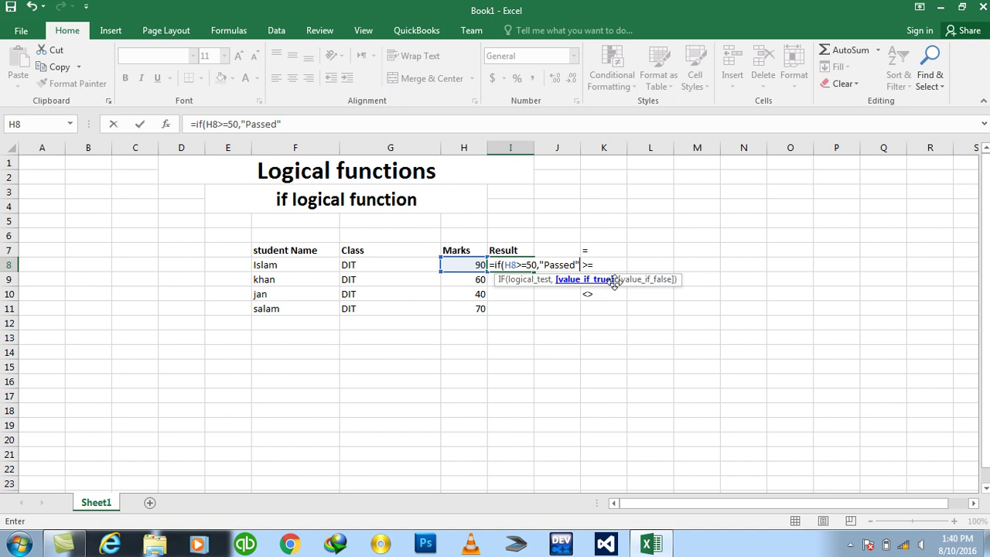
{"action": "type", "text": ","}
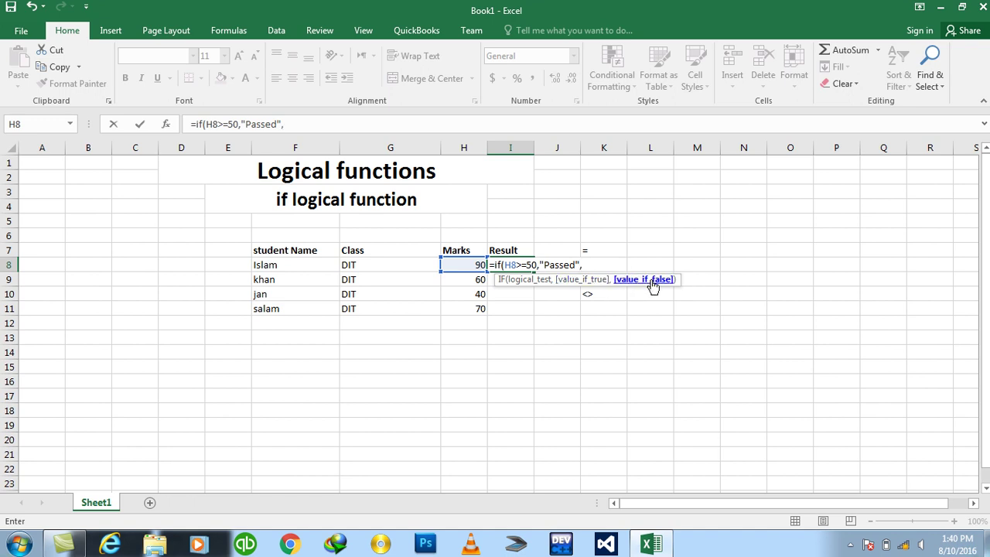
{"action": "type", "text": "\"Repeated"}
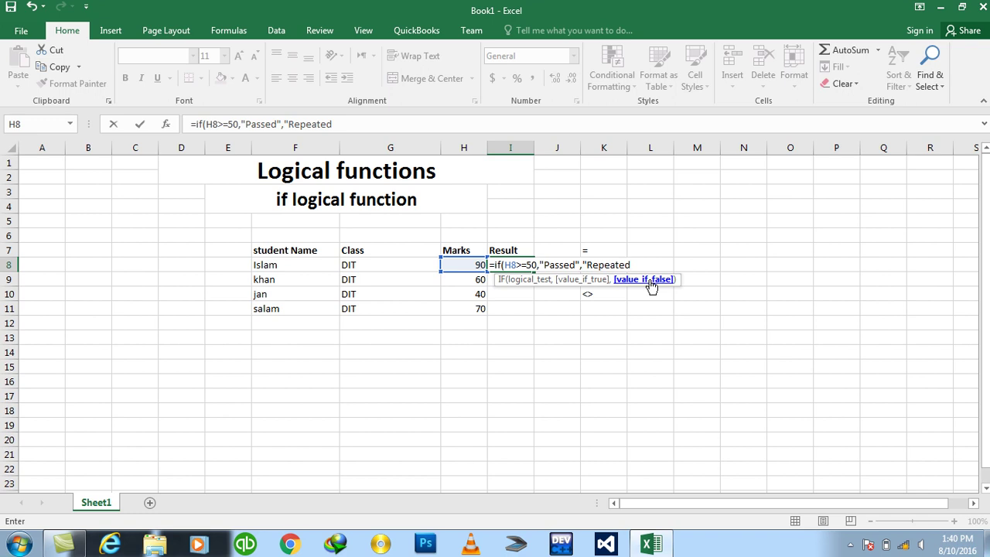
{"action": "type", "text": "\")"}
{"action": "left_click_drag", "start_coordinate": [505, 265], "coordinate": [537, 264]}
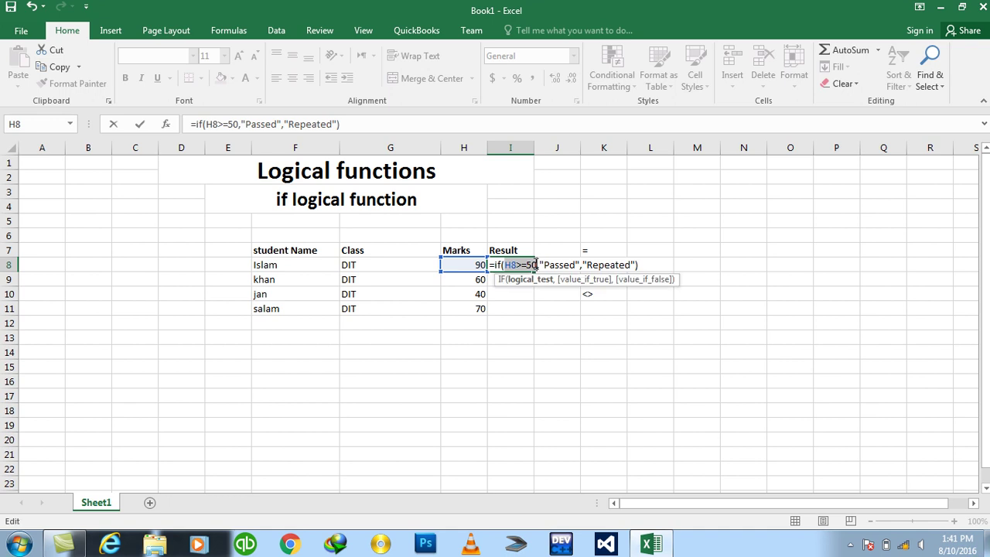
{"action": "left_click", "coordinate": [548, 265]}
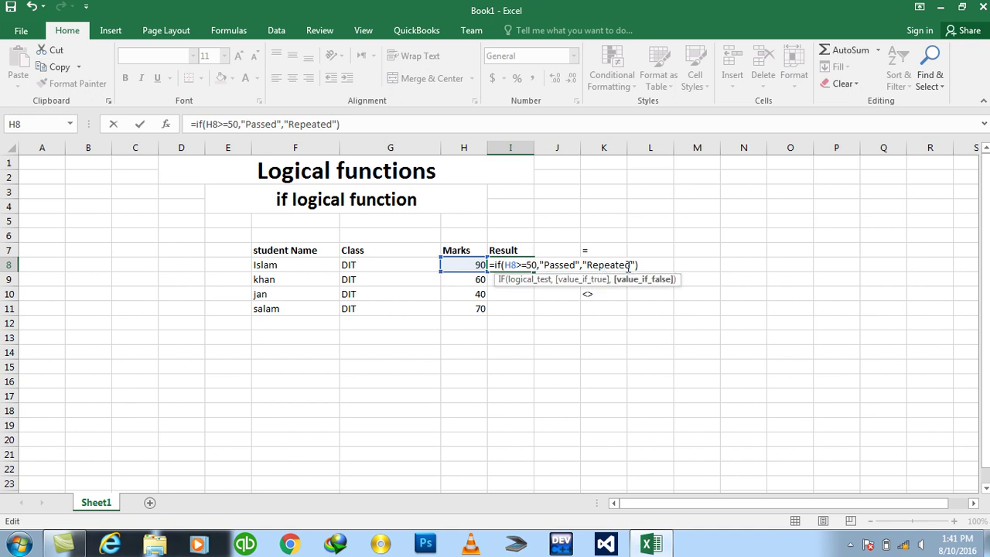
{"action": "left_click", "coordinate": [641, 265]}
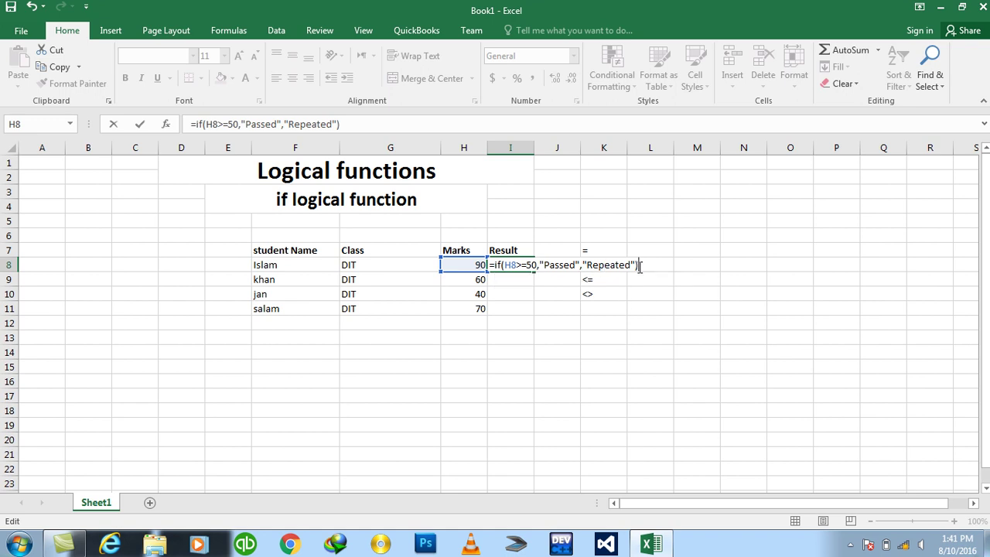
{"action": "key", "text": "Return"}
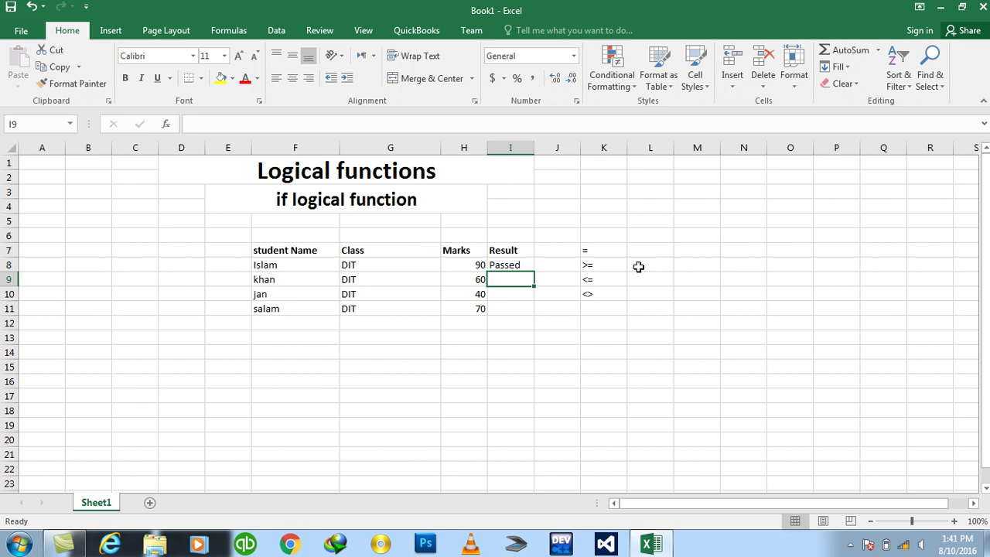
Step: Copy the I8 IF formula down to I11 with Ctrl+D
{"action": "left_click", "coordinate": [520, 267]}
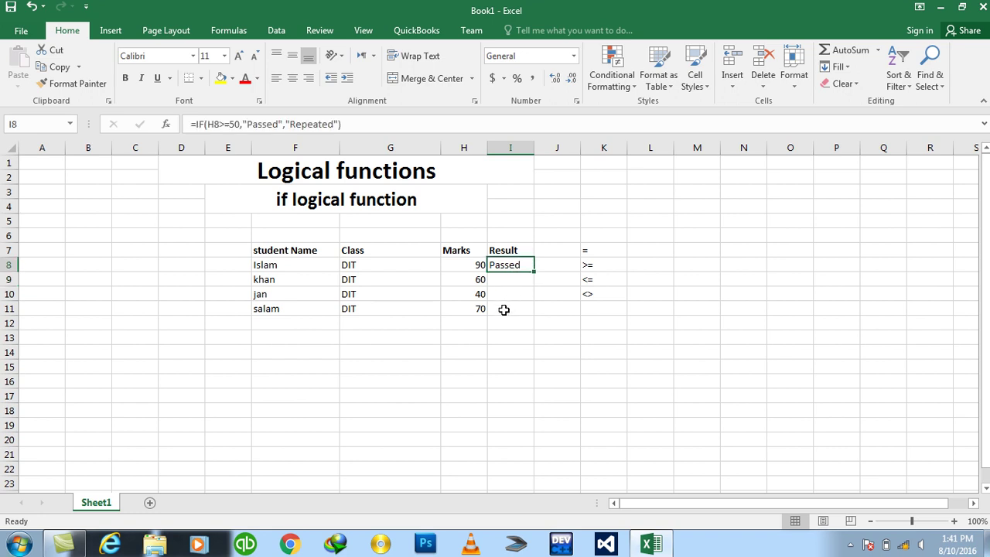
{"action": "double_click", "coordinate": [534, 272]}
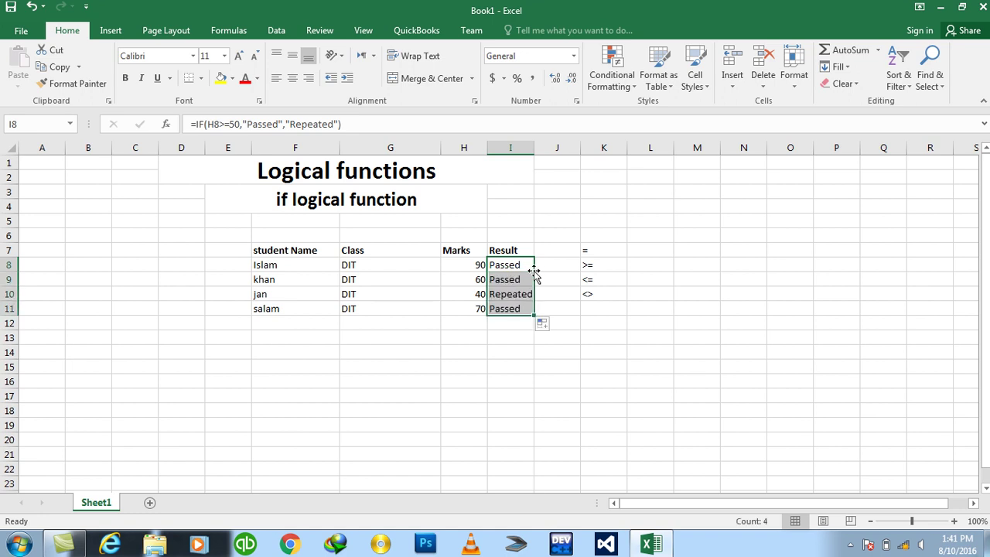
{"action": "key", "text": "ctrl+z"}
{"action": "left_click_drag", "start_coordinate": [534, 271], "coordinate": [533, 309]}
{"action": "key", "text": "ctrl+z"}
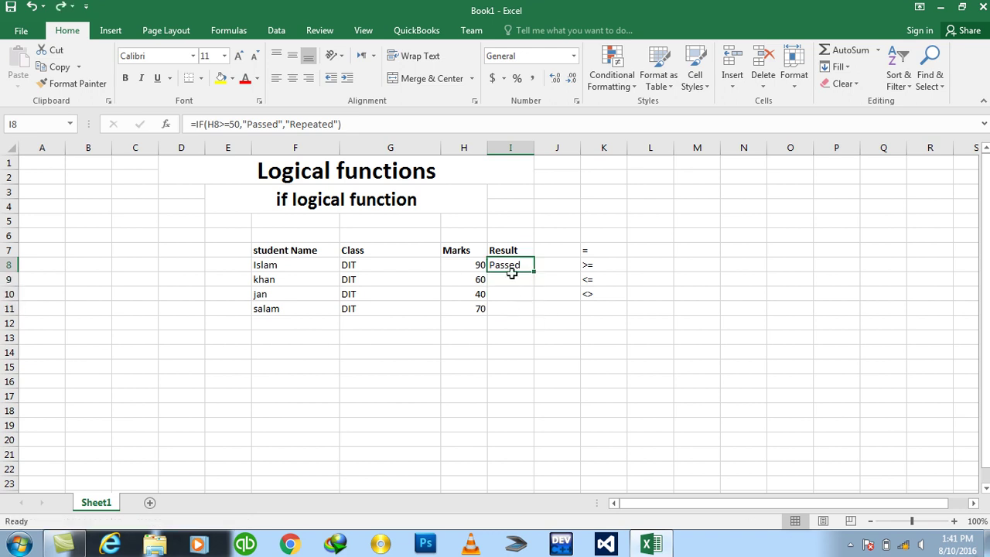
{"action": "left_click_drag", "start_coordinate": [512, 273], "coordinate": [513, 308]}
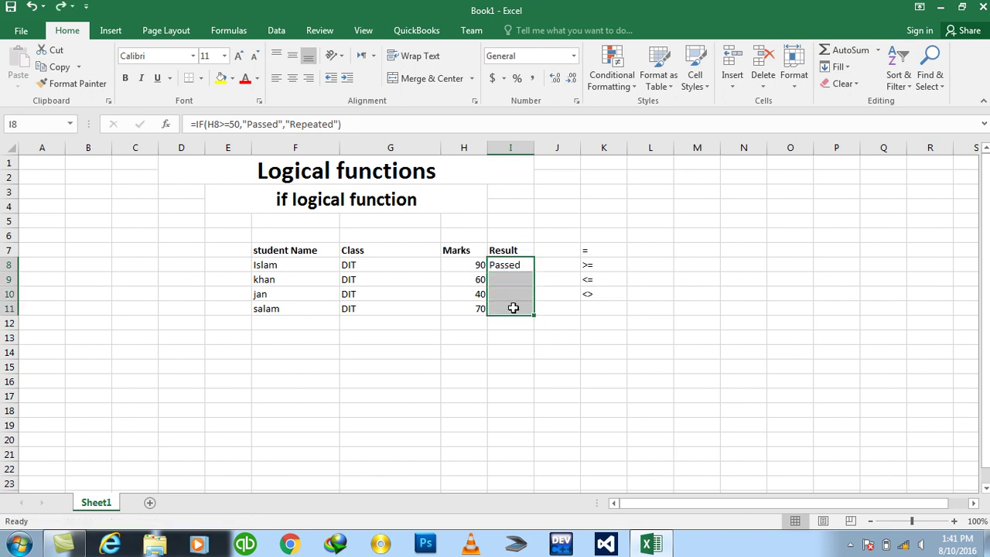
{"action": "key", "text": "ctrl+d"}
Step: Check that the formulas in I8, I9 and I10 reference their own marks
{"action": "left_click", "coordinate": [559, 388]}
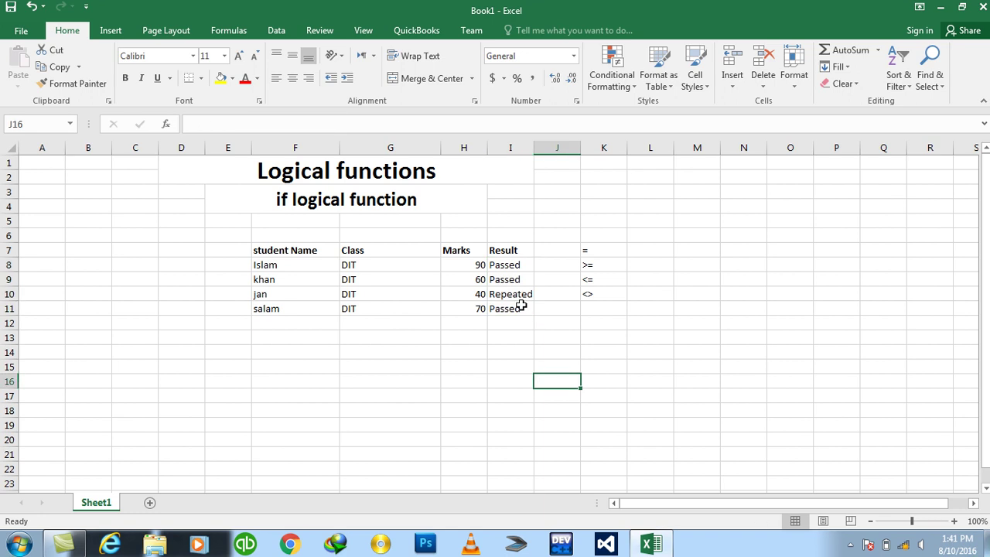
{"action": "left_click", "coordinate": [506, 268]}
{"action": "left_click", "coordinate": [506, 281]}
{"action": "left_click", "coordinate": [506, 293]}
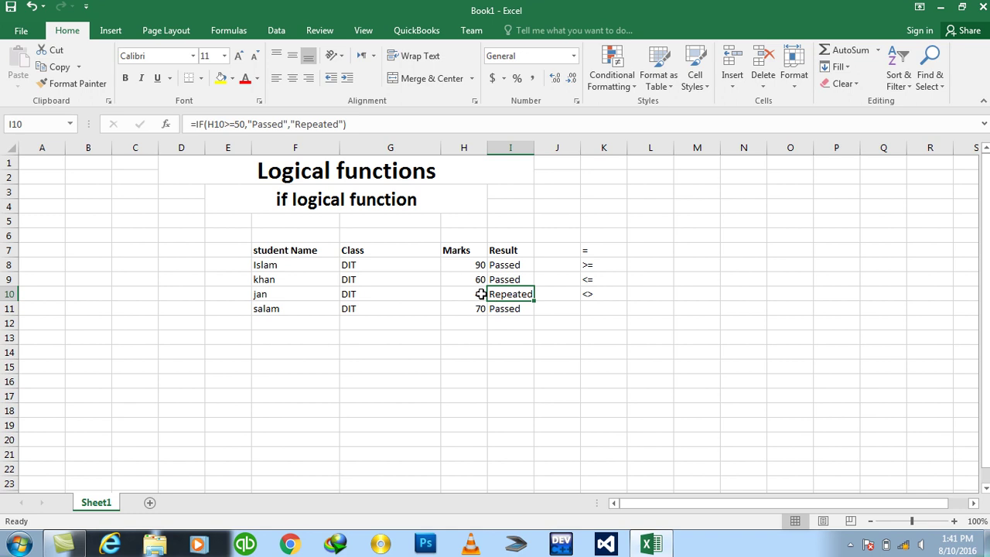
Step: Change the third student's mark in H10 to 49.99, then to 50
{"action": "left_click", "coordinate": [480, 294]}
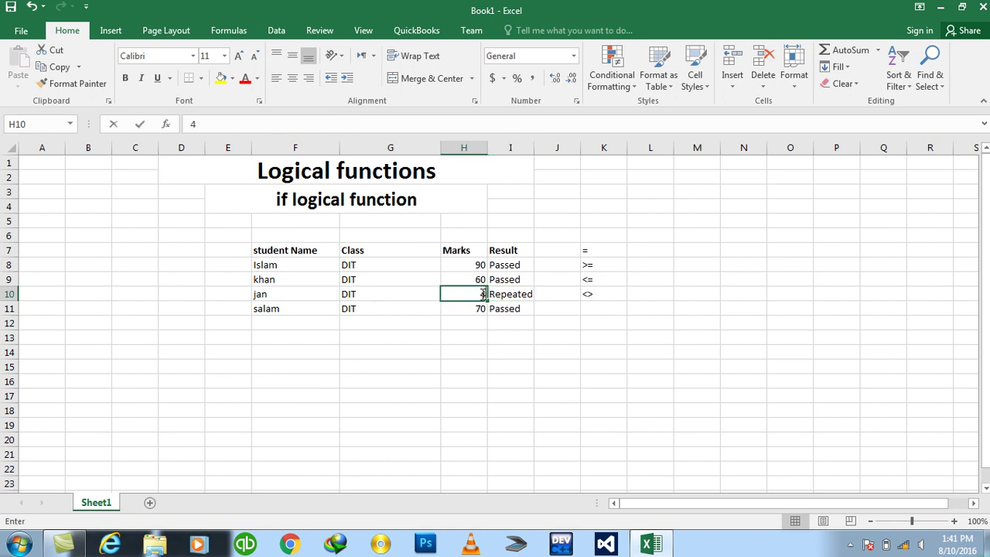
{"action": "type", "text": "49.99"}
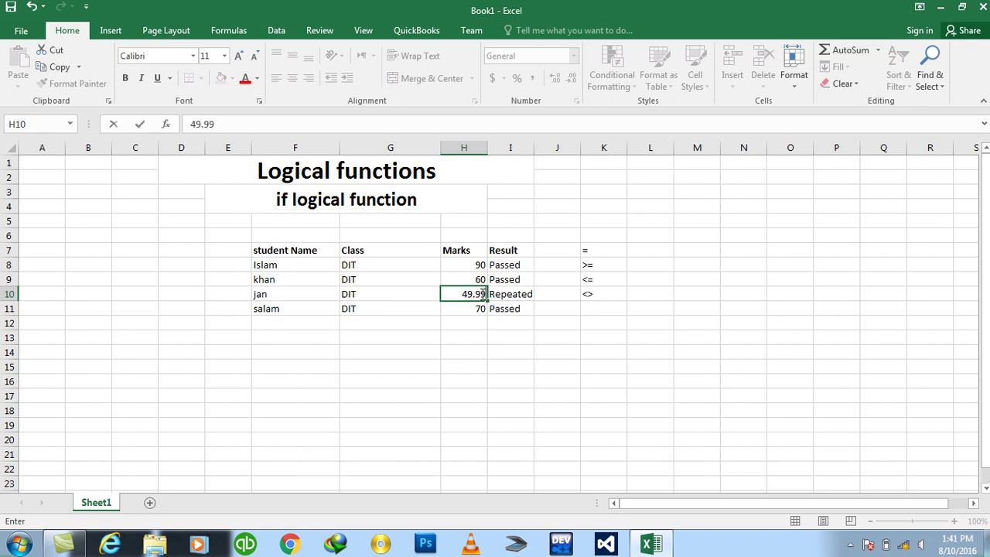
{"action": "key", "text": "Return"}
{"action": "left_click", "coordinate": [481, 294]}
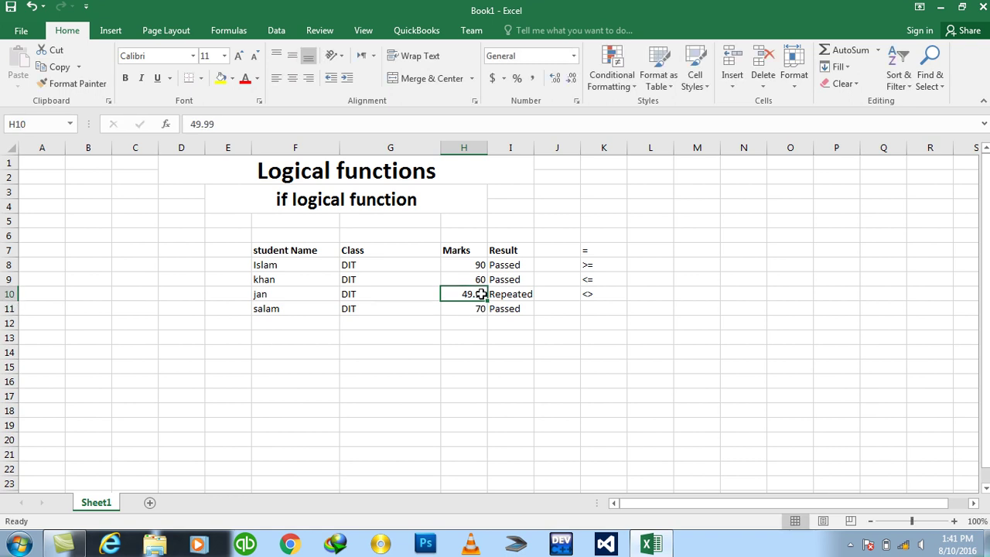
{"action": "type", "text": "50"}
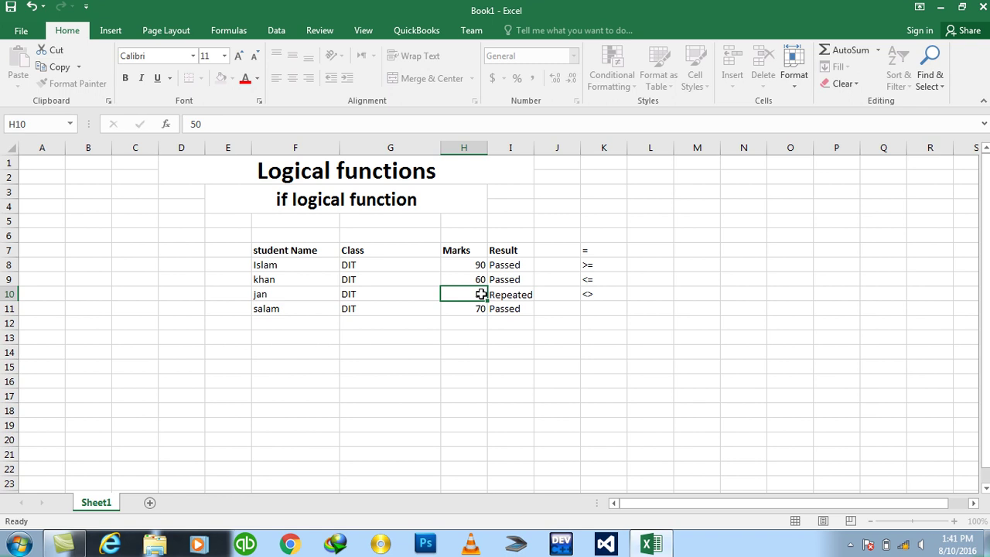
{"action": "key", "text": "Return"}
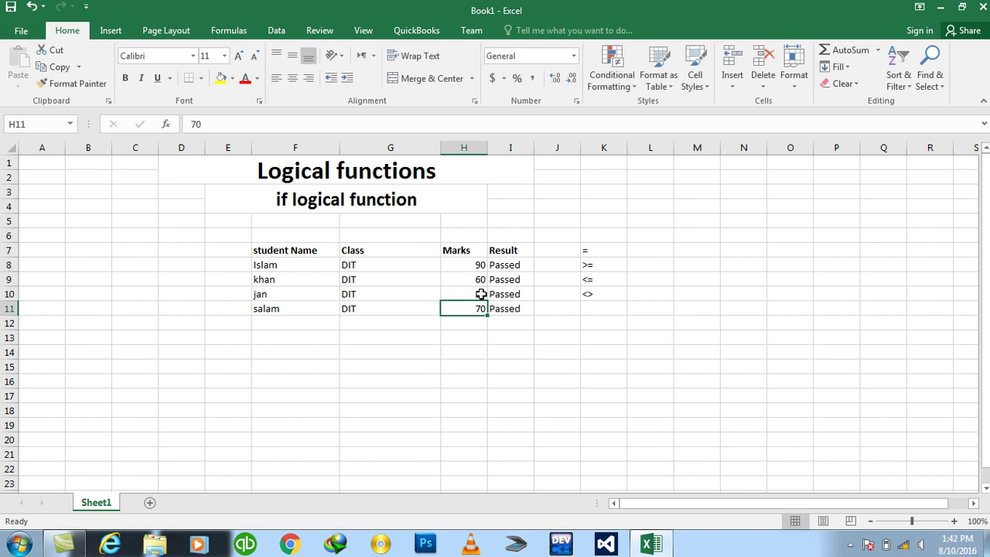
Step: Select the Result formula cells to check they read Passed, then select F13
{"action": "left_click_drag", "start_coordinate": [499, 266], "coordinate": [492, 310]}
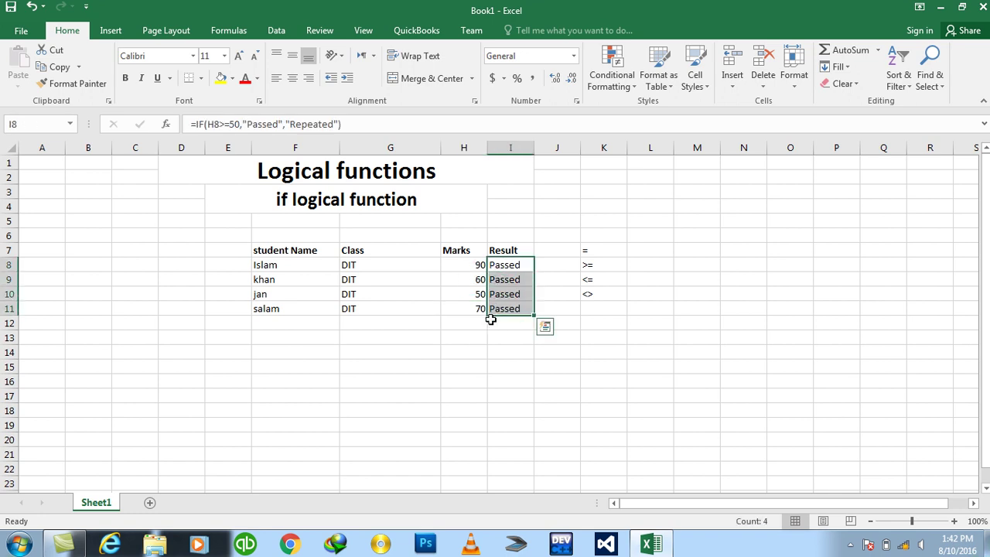
{"action": "key", "text": "Escape"}
{"action": "left_click", "coordinate": [260, 340]}
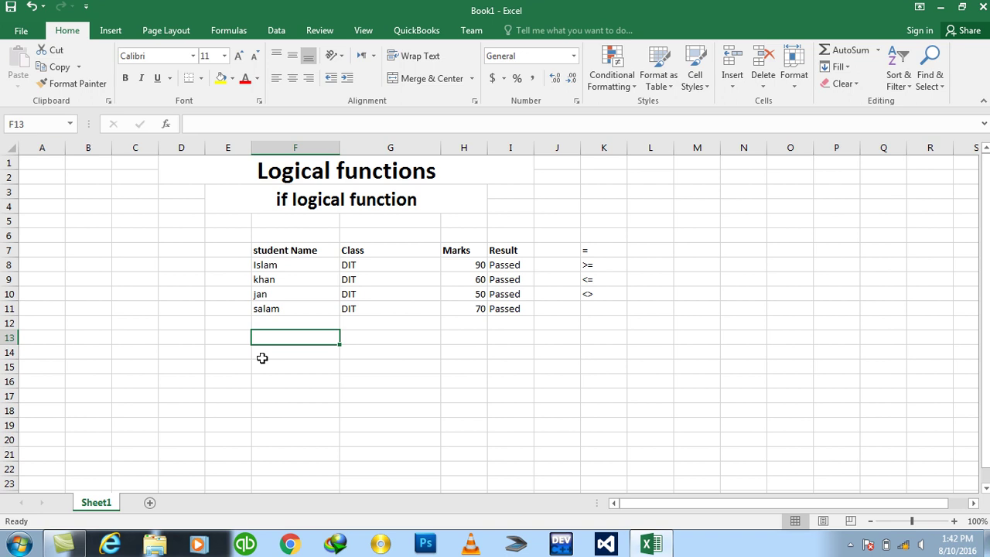
Step: Enter headers S.Name, Class, Age, Result in F13:I13 and make row 12 taller
{"action": "type", "text": "S.Name"}
{"action": "key", "text": "Tab"}
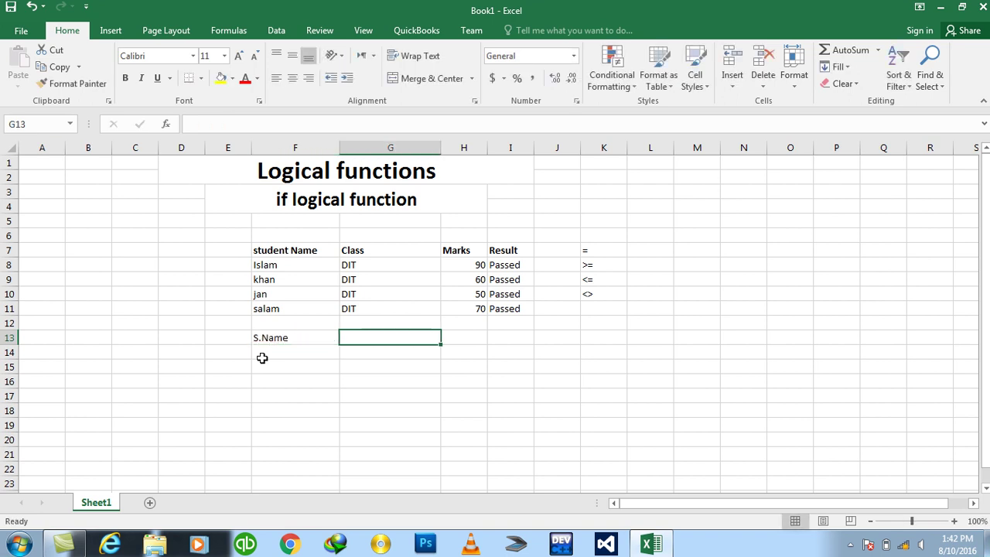
{"action": "type", "text": "Class"}
{"action": "key", "text": "Tab"}
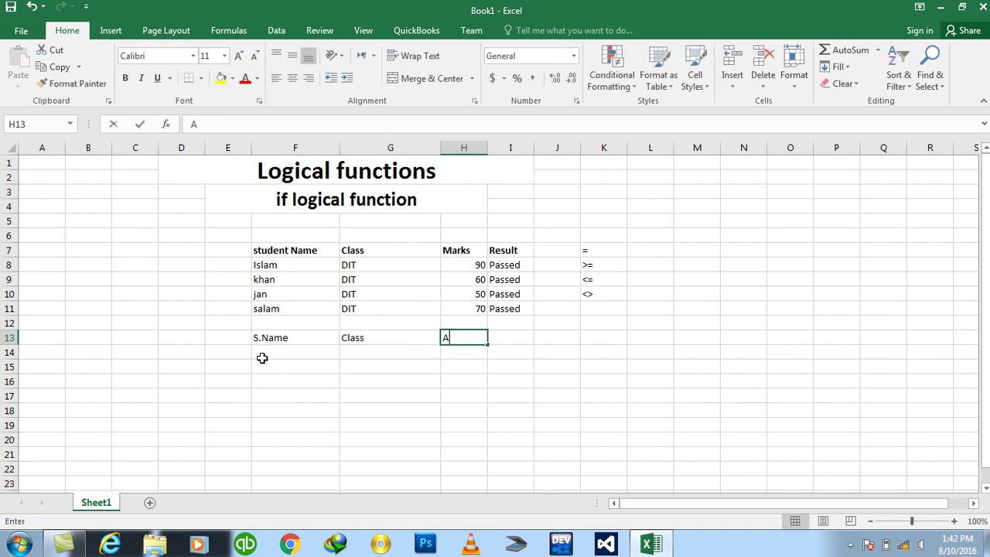
{"action": "type", "text": "Age"}
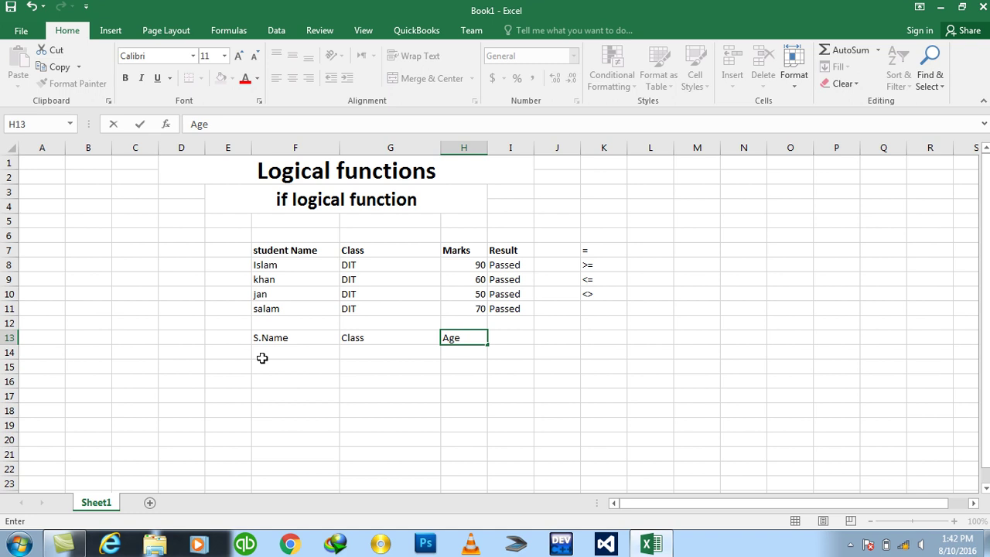
{"action": "key", "text": "Tab"}
{"action": "type", "text": "R"}
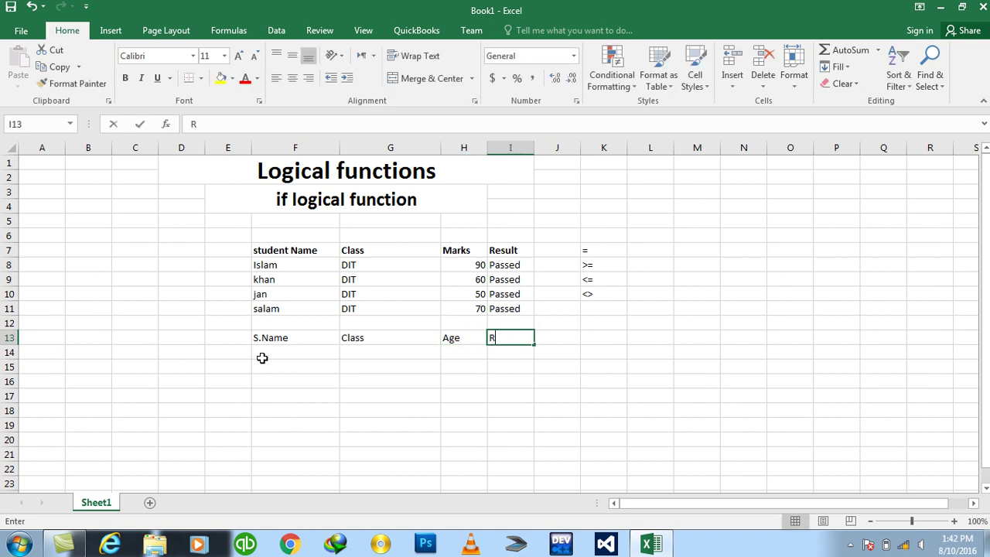
{"action": "type", "text": "esult"}
{"action": "key", "text": "Return"}
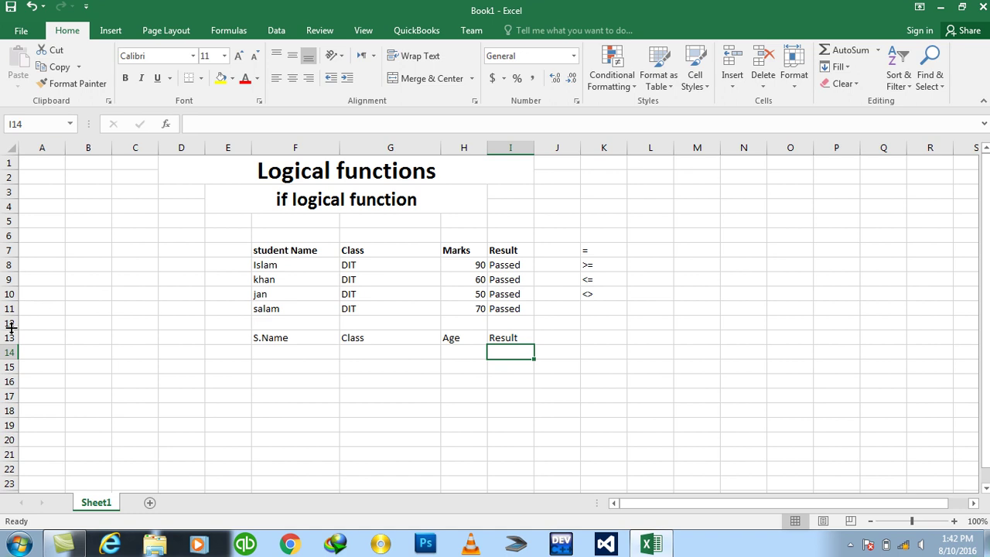
{"action": "left_click_drag", "start_coordinate": [8, 330], "coordinate": [11, 348]}
Step: Merge F12:I12 and type the title 'Student tower program'
{"action": "left_click", "coordinate": [260, 326]}
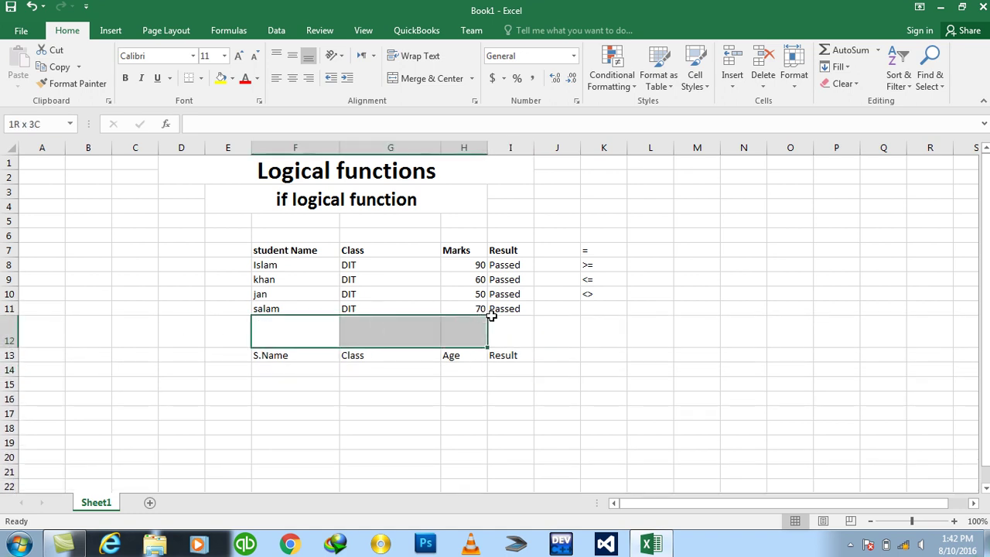
{"action": "left_click_drag", "start_coordinate": [378, 318], "coordinate": [502, 315]}
{"action": "left_click", "coordinate": [432, 78]}
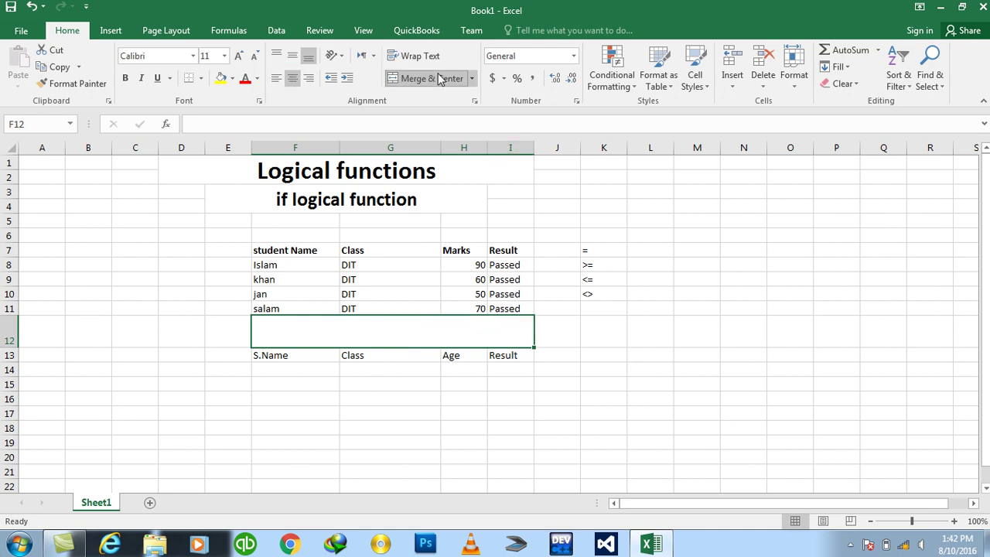
{"action": "type", "text": "Student"}
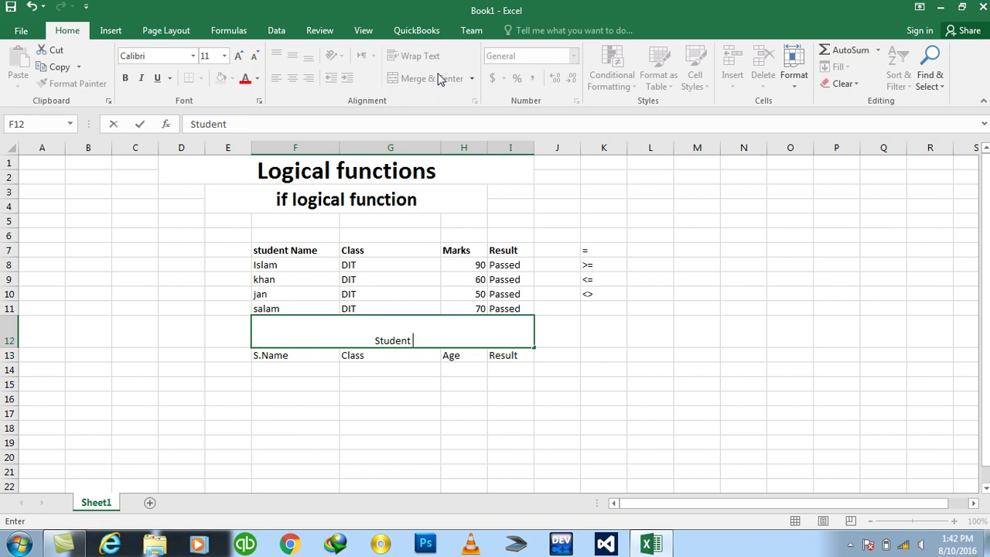
{"action": "type", "text": " tov"}
{"action": "key", "text": "BackSpace"}
{"action": "key", "text": "BackSpace"}
{"action": "type", "text": "ower progrsm"}
{"action": "key", "text": "BackSpace"}
{"action": "key", "text": "BackSpace"}
{"action": "type", "text": "am"}
{"action": "key", "text": "Return"}
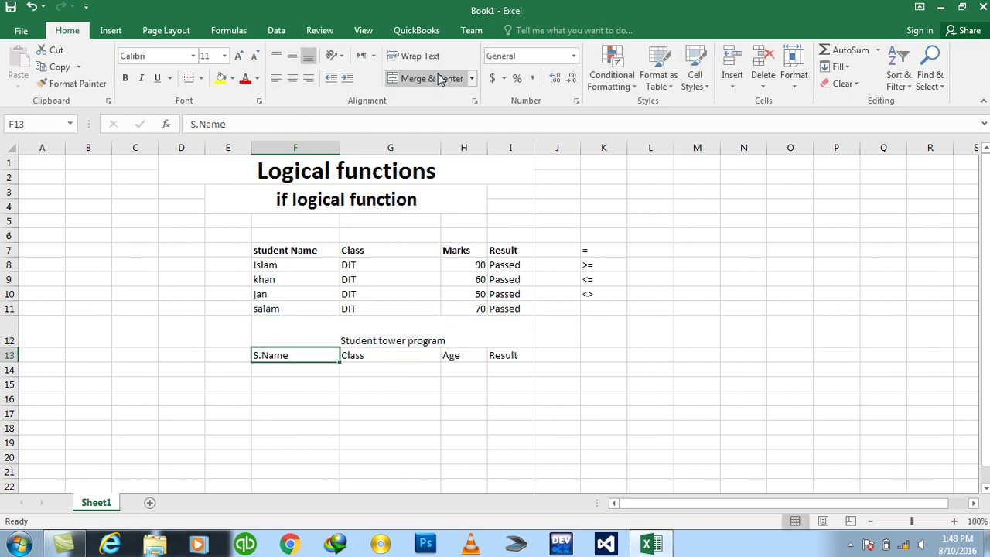
Step: Make the title middle-aligned, bold and 22-point
{"action": "left_click", "coordinate": [373, 333]}
{"action": "left_click", "coordinate": [294, 56]}
{"action": "left_click", "coordinate": [125, 79]}
{"action": "left_click", "coordinate": [239, 58]}
{"action": "left_click", "coordinate": [239, 57]}
{"action": "left_click", "coordinate": [239, 58]}
{"action": "left_click", "coordinate": [239, 57]}
{"action": "left_click", "coordinate": [239, 57]}
{"action": "left_click", "coordinate": [239, 57]}
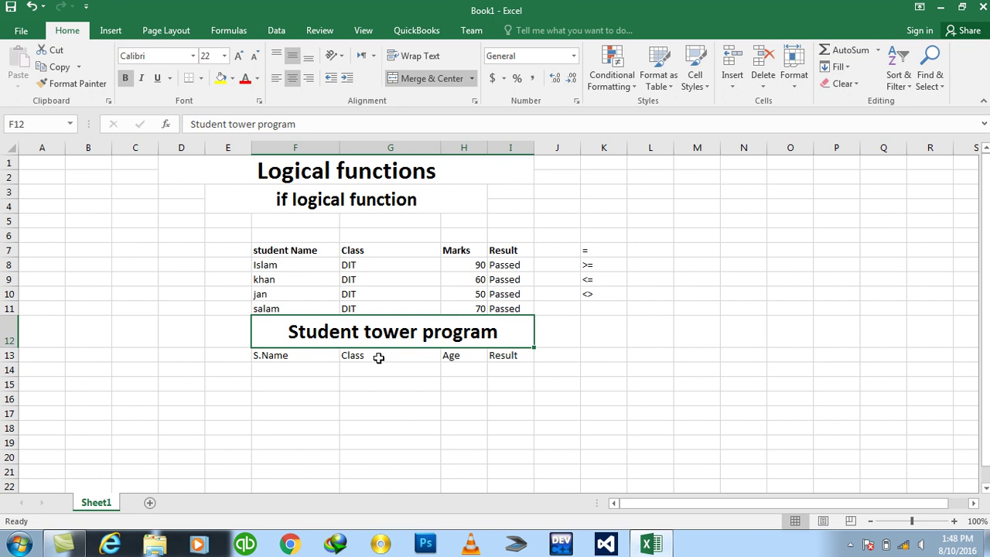
Step: List names Islam, khan, jan, salam and ajmal in F14:F18
{"action": "left_click", "coordinate": [301, 371]}
{"action": "type", "text": "Islam"}
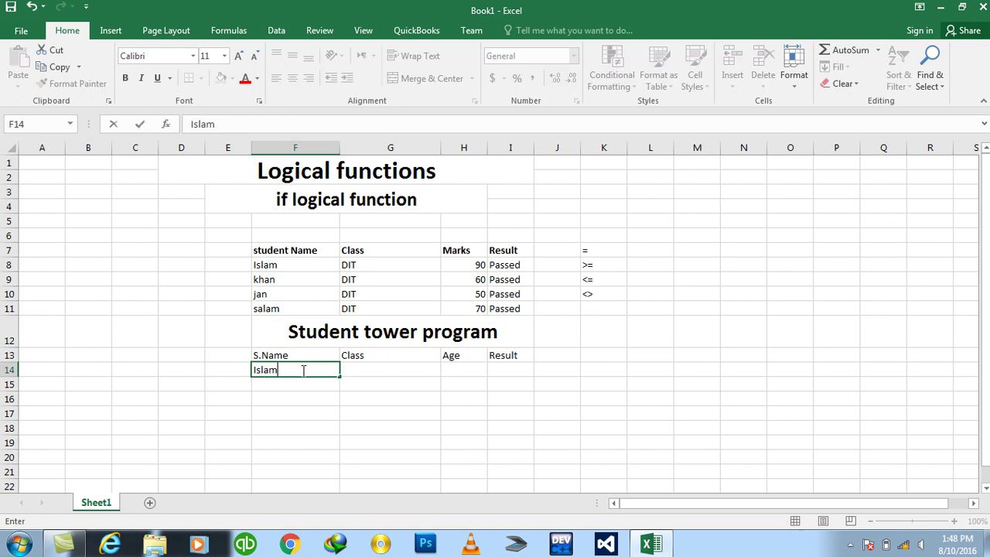
{"action": "key", "text": "Return"}
{"action": "type", "text": "khan"}
{"action": "key", "text": "Return"}
{"action": "type", "text": "jan"}
{"action": "key", "text": "Return"}
{"action": "type", "text": "salam"}
{"action": "key", "text": "Return"}
{"action": "type", "text": "ajmal"}
{"action": "key", "text": "ctrl+Return"}
Step: Fill '6th Class' into all five Class cells G14:G18 at once
{"action": "key", "text": "Right"}
{"action": "key", "text": "shift+Up"}
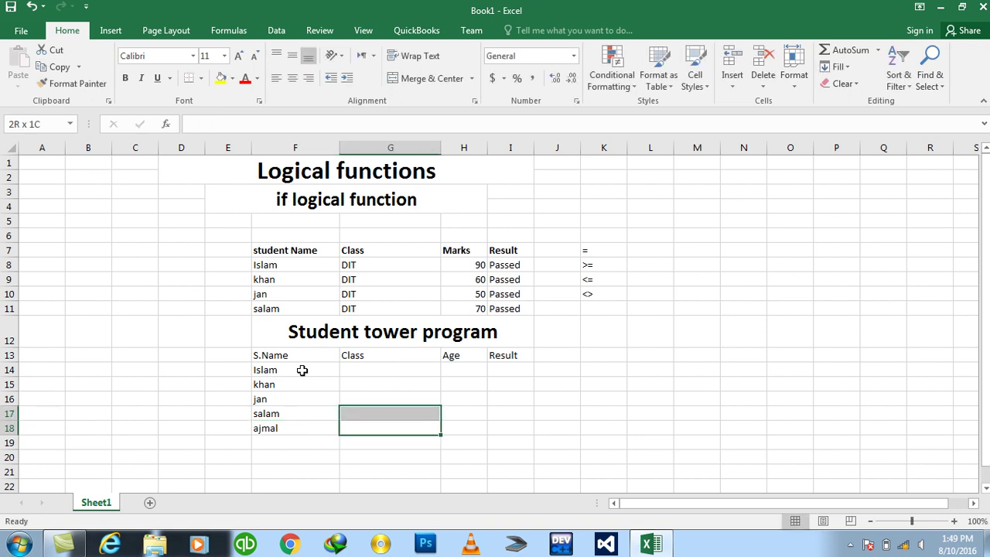
{"action": "key", "text": "shift+Up"}
{"action": "key", "text": "shift+Up"}
{"action": "key", "text": "shift+Up"}
{"action": "key", "text": "shift+Up"}
{"action": "key", "text": "shift+Down"}
{"action": "type", "text": "6th Class"}
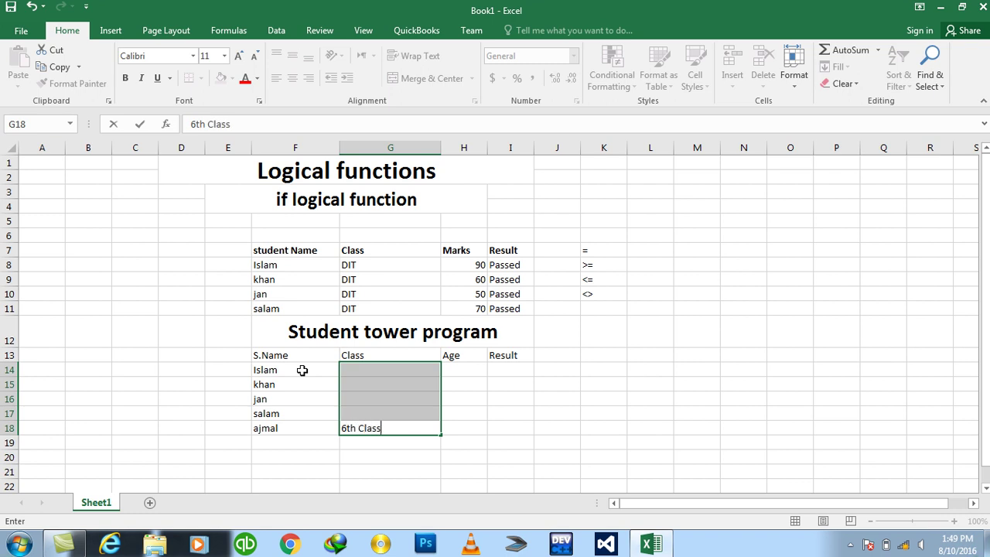
{"action": "key", "text": "ctrl+Return"}
Step: Enter ages 18, 15, 13, 17 and 20 in H14:H18
{"action": "key", "text": "Right"}
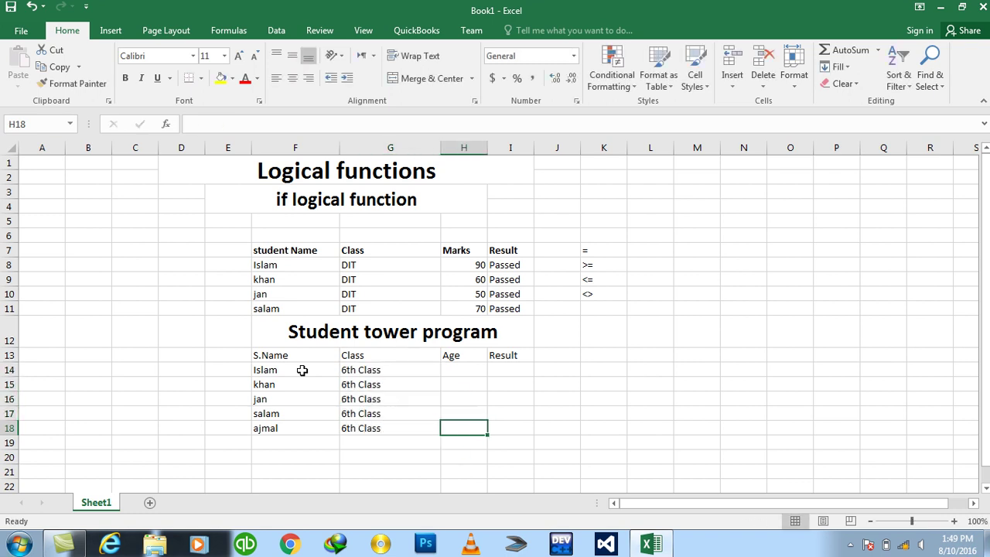
{"action": "key", "text": "Up"}
{"action": "key", "text": "Up"}
{"action": "key", "text": "Up"}
{"action": "key", "text": "Up"}
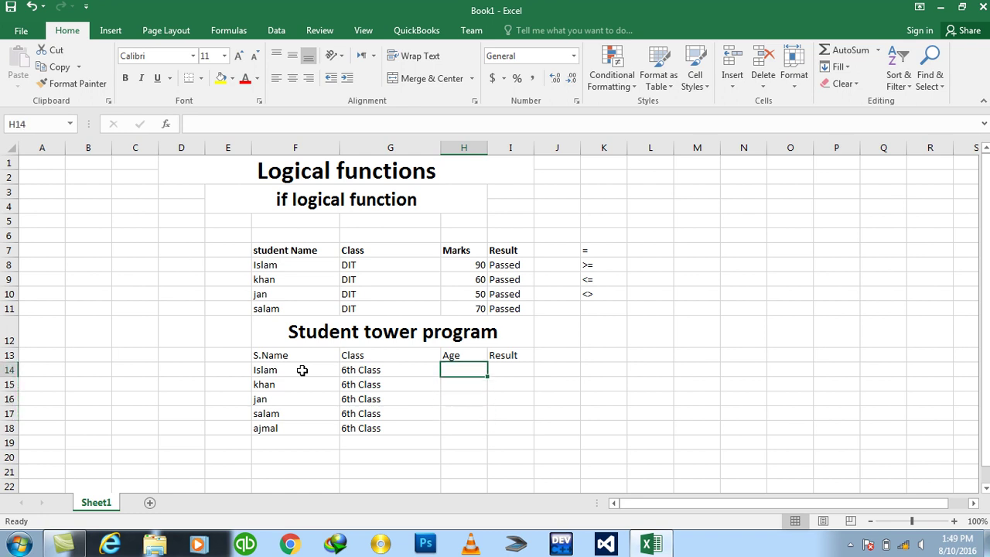
{"action": "type", "text": "20"}
{"action": "key", "text": "BackSpace"}
{"action": "key", "text": "BackSpace"}
{"action": "type", "text": "1"}
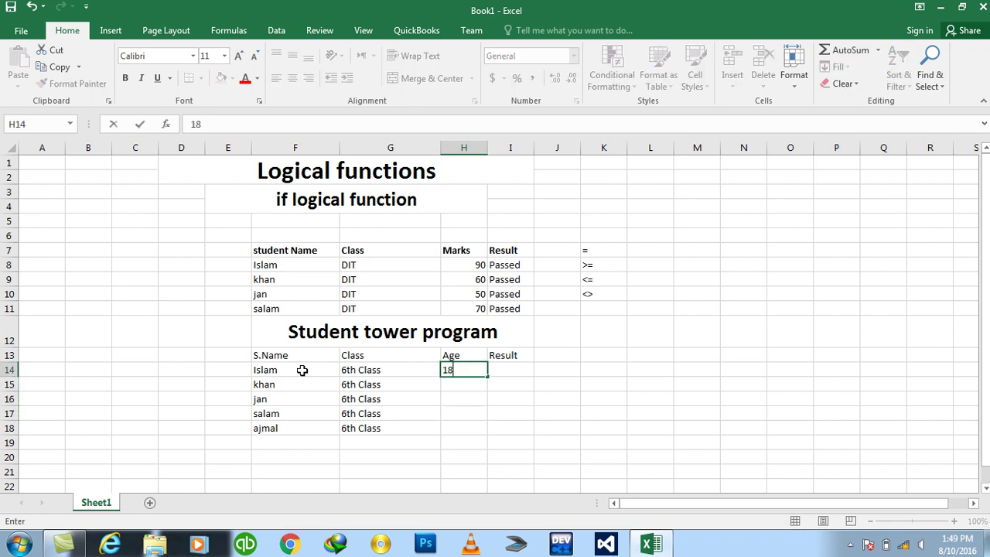
{"action": "type", "text": "8"}
{"action": "key", "text": "Return"}
{"action": "type", "text": "15"}
{"action": "key", "text": "Return"}
{"action": "type", "text": "13"}
{"action": "key", "text": "Return"}
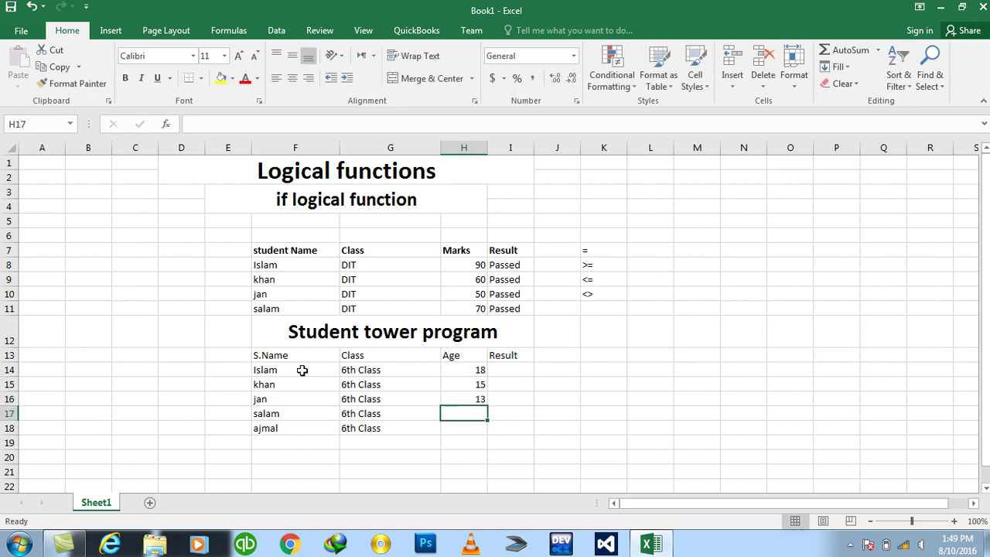
{"action": "type", "text": "17"}
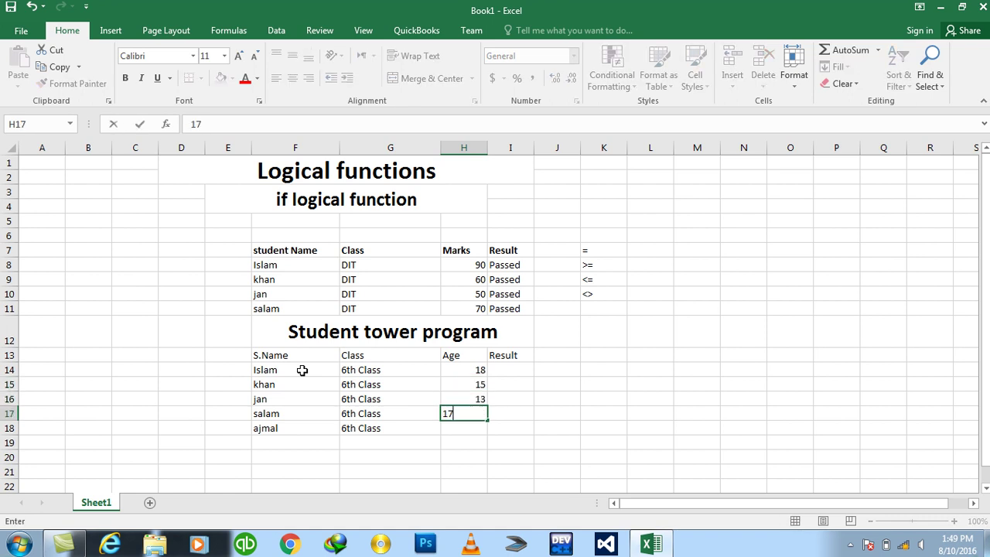
{"action": "key", "text": "Return"}
{"action": "type", "text": "20"}
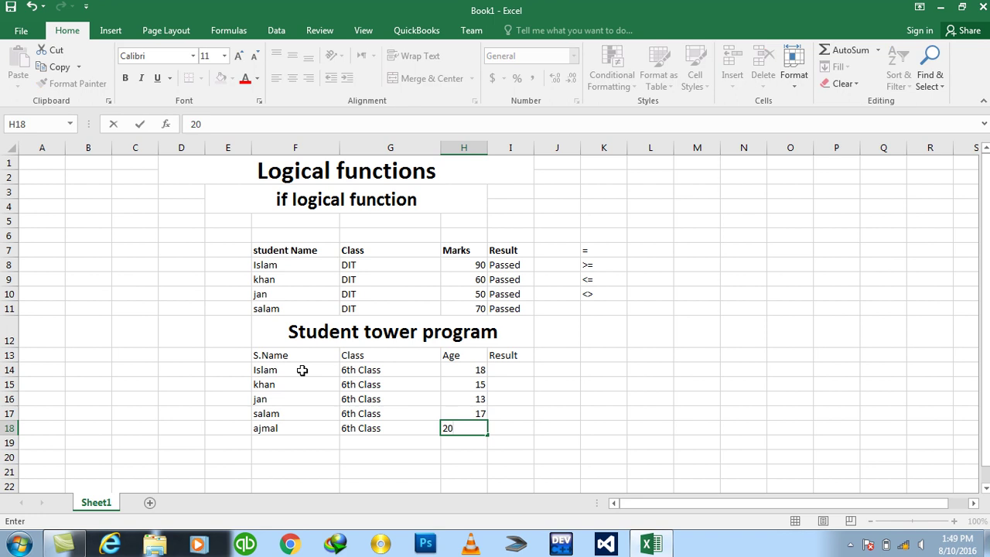
{"action": "key", "text": "Right"}
{"action": "key", "text": "Up"}
{"action": "key", "text": "Up"}
{"action": "key", "text": "Up"}
{"action": "key", "text": "Up"}
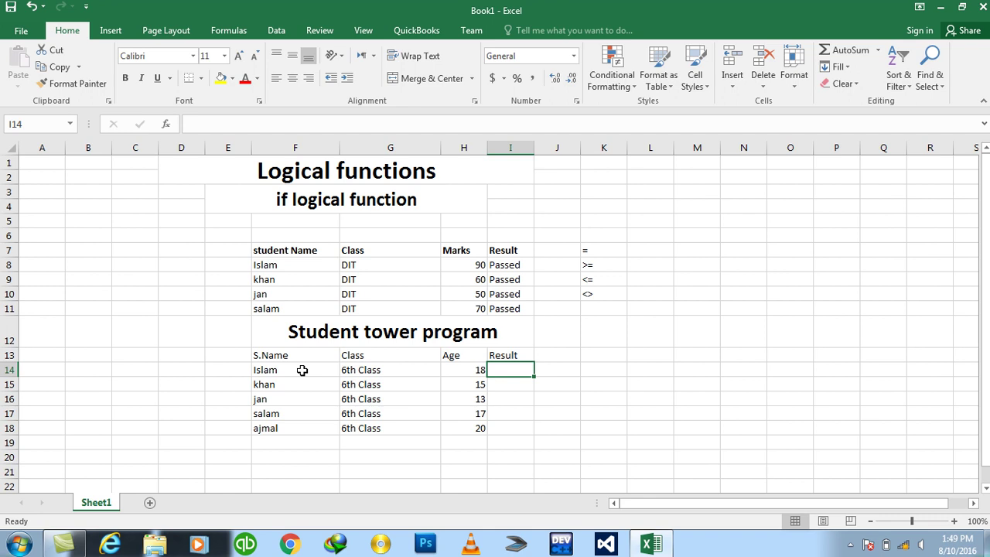
Step: Enter =IF(H14>=15,"Able to Go","Not Able to Go") in I14
{"action": "type", "text": "=if"}
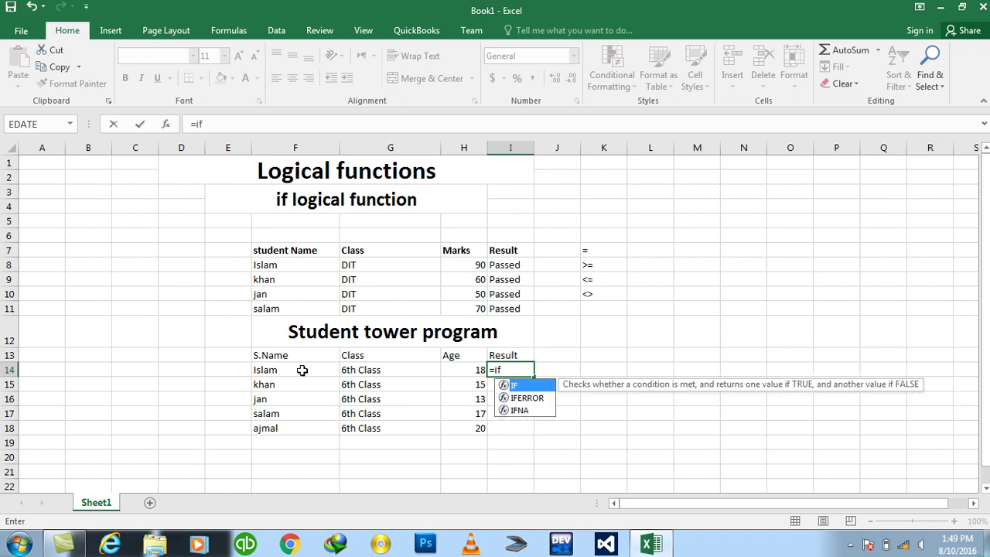
{"action": "key", "text": "Escape"}
{"action": "type", "text": "("}
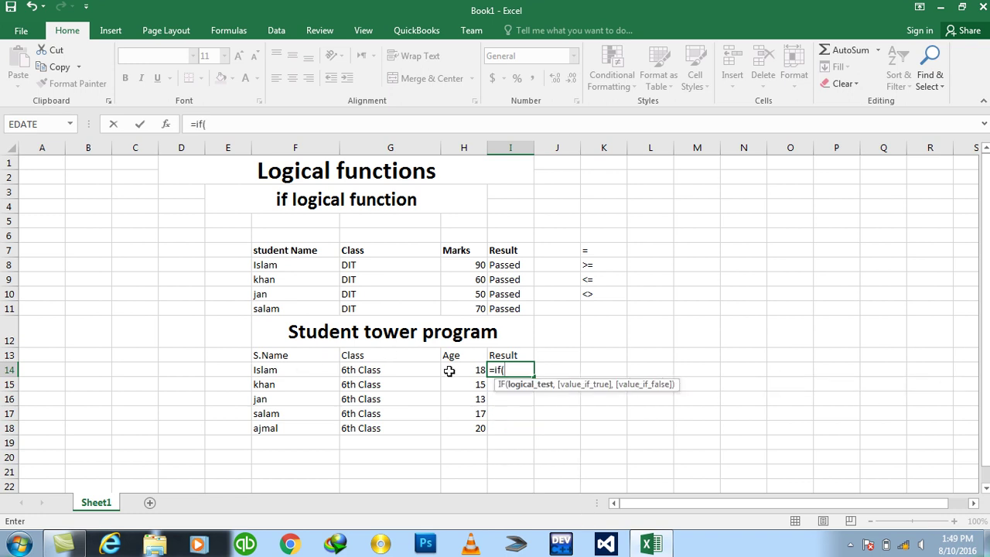
{"action": "left_click", "coordinate": [455, 369]}
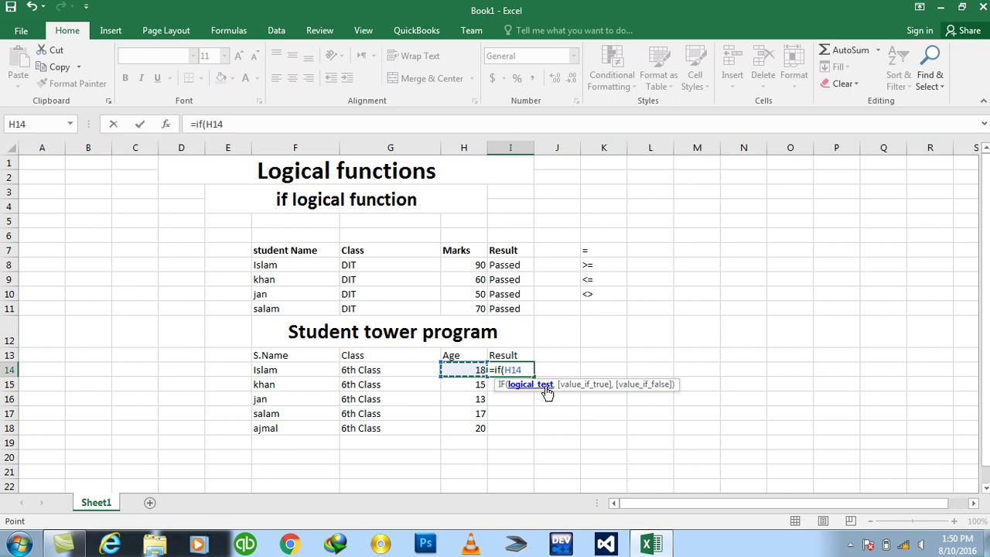
{"action": "type", "text": ">"}
{"action": "type", "text": "=15"}
{"action": "type", "text": ","}
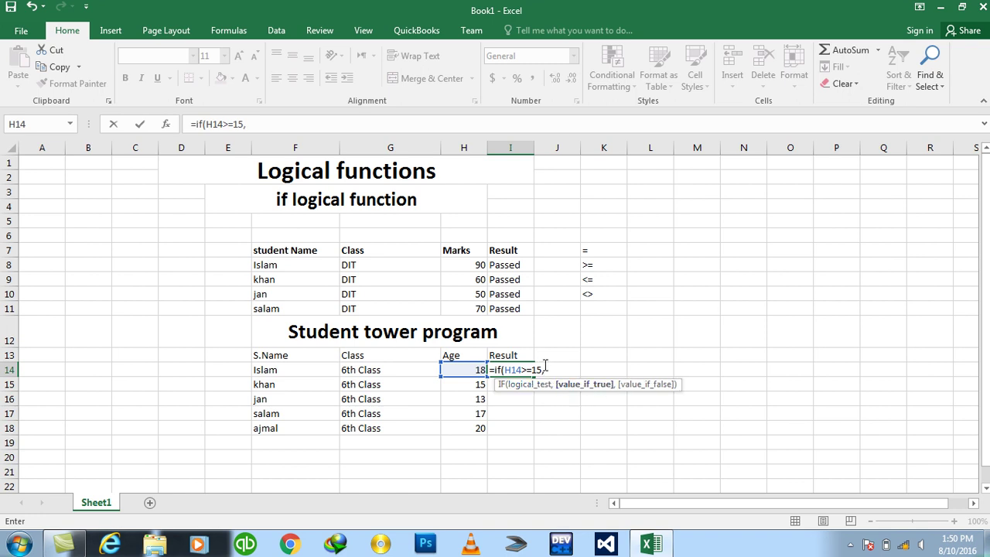
{"action": "type", "text": "\""}
{"action": "type", "text": "Ab"}
{"action": "type", "text": "le to Go"}
{"action": "type", "text": "\""}
{"action": "type", "text": ","}
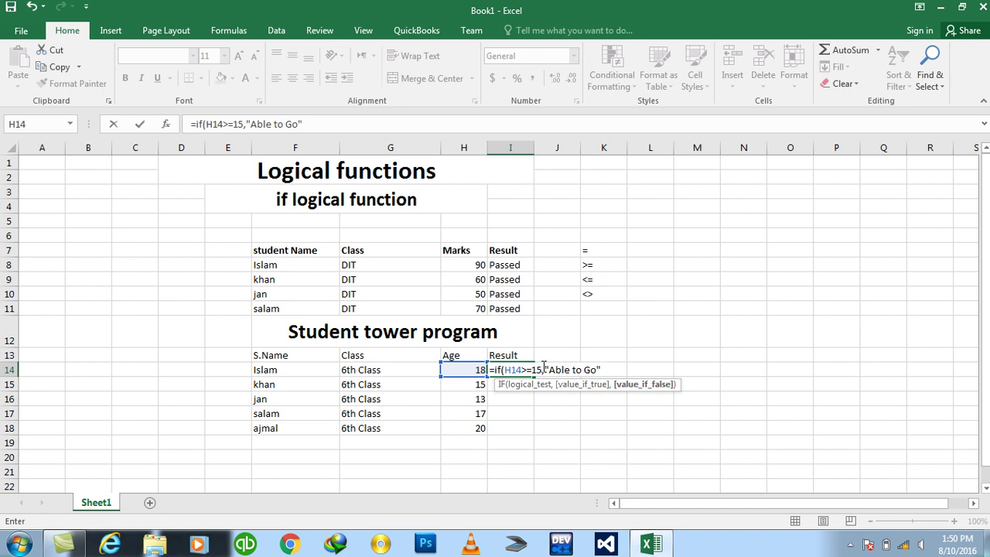
{"action": "type", "text": "\"Not Able to Go\""}
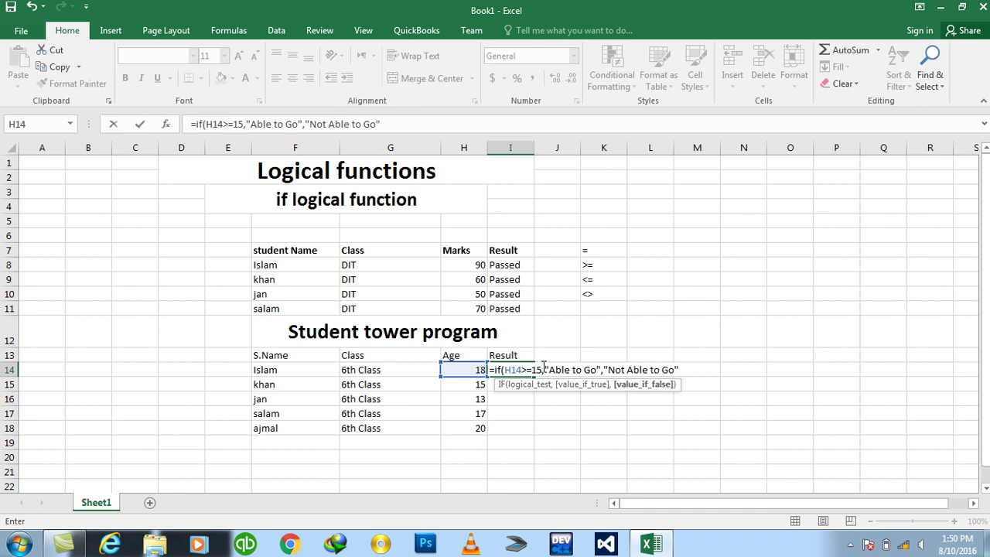
{"action": "type", "text": ")"}
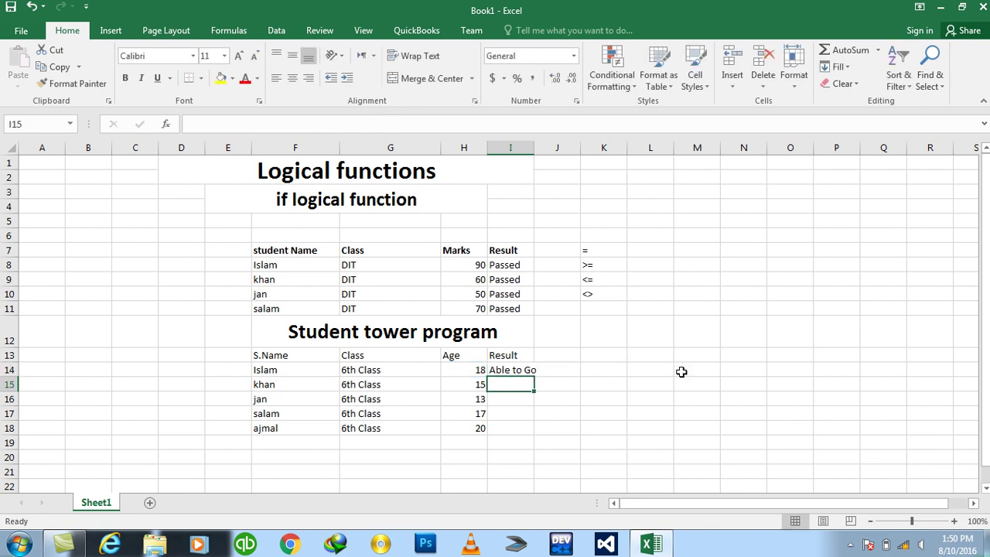
Step: Copy the I14 IF formula down to I18 and auto-fit column I
{"action": "double_click", "coordinate": [535, 146]}
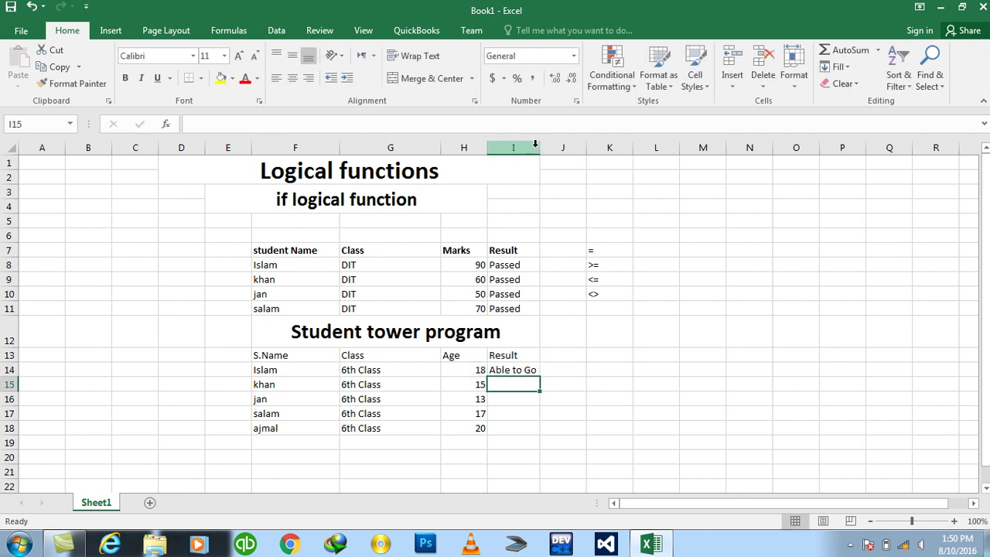
{"action": "left_click", "coordinate": [526, 371]}
{"action": "left_click_drag", "start_coordinate": [525, 372], "coordinate": [515, 432]}
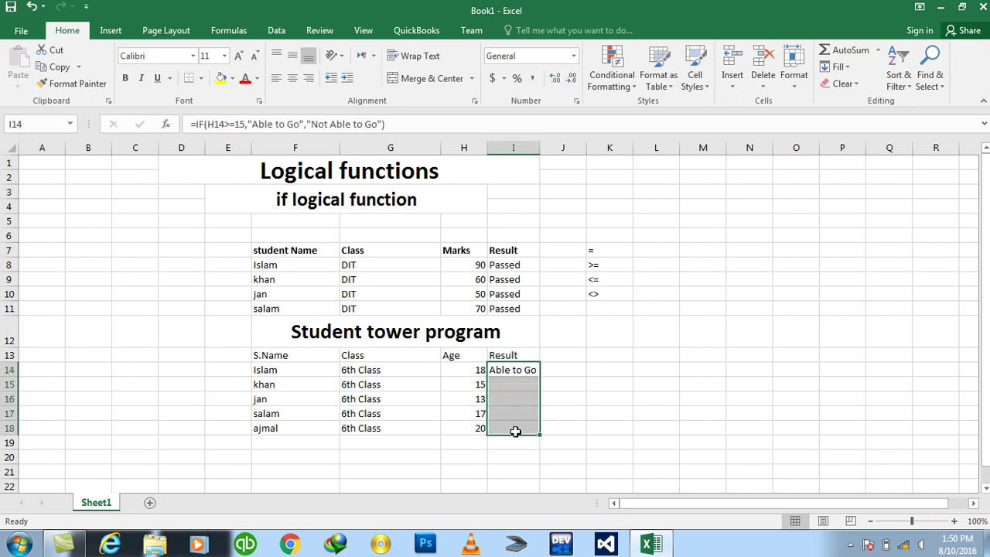
{"action": "key", "text": "ctrl+d"}
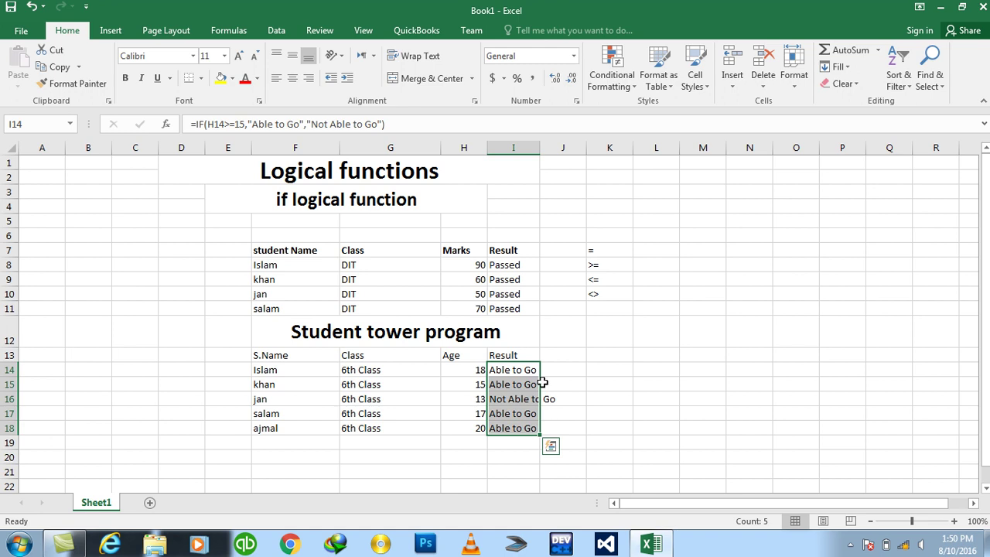
{"action": "double_click", "coordinate": [541, 148]}
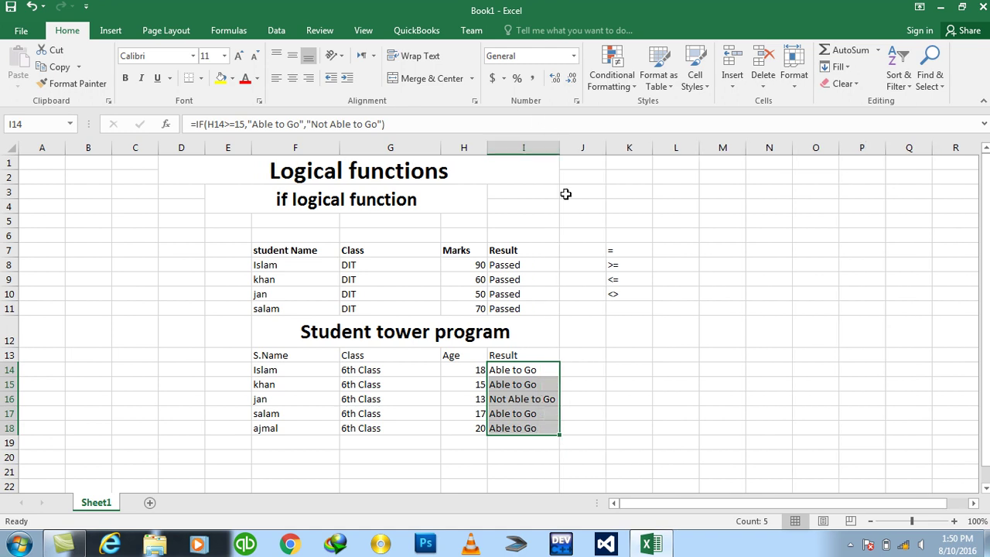
{"action": "left_click", "coordinate": [603, 291]}
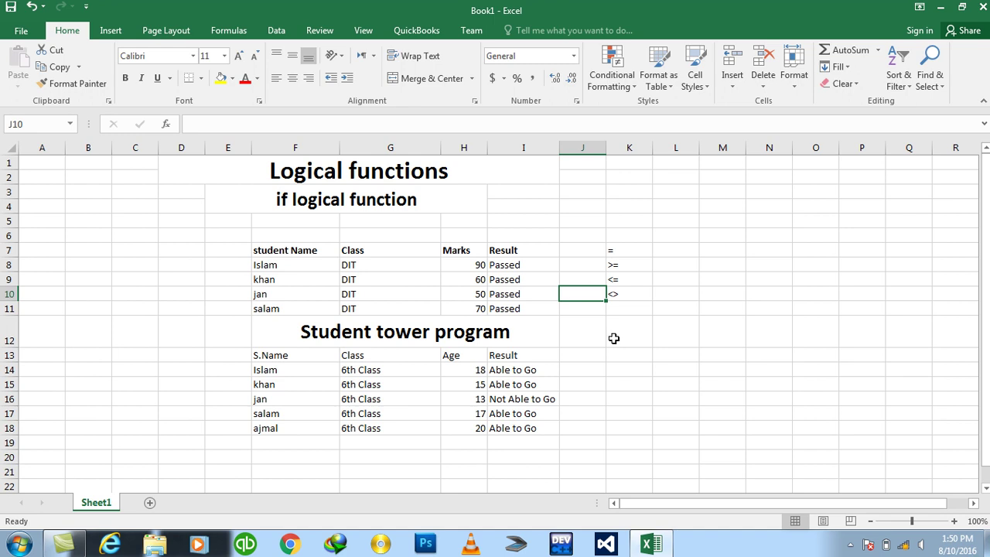
Step: Change jan's age in H16 to 14, then to 15
{"action": "left_click", "coordinate": [476, 397]}
{"action": "type", "text": "14"}
{"action": "key", "text": "Return"}
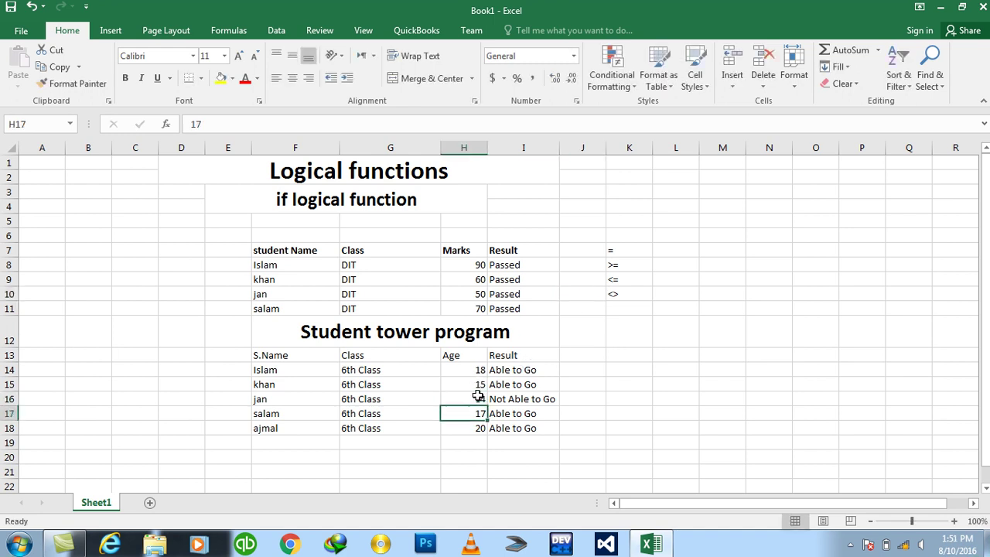
{"action": "left_click", "coordinate": [478, 396]}
{"action": "type", "text": "15"}
{"action": "key", "text": "Return"}
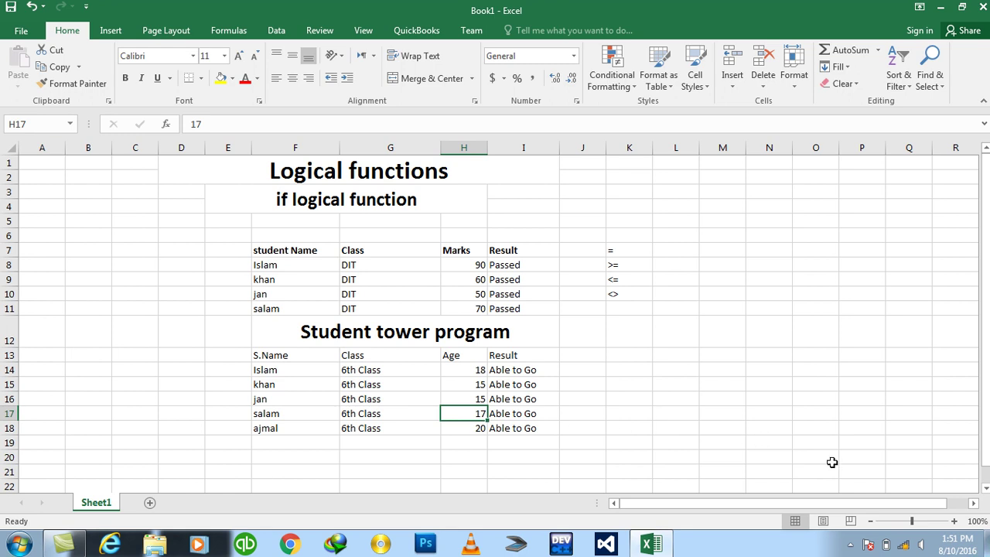
Step: Type headers Item, Qty, Pre Yr Cost and Current Cost in L6:O6
{"action": "left_click", "coordinate": [974, 504]}
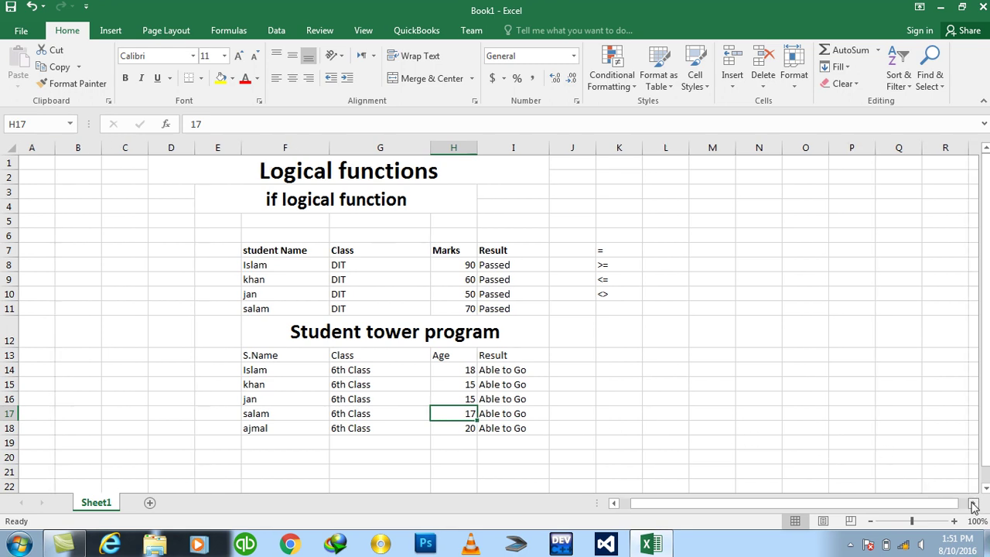
{"action": "left_click", "coordinate": [974, 504]}
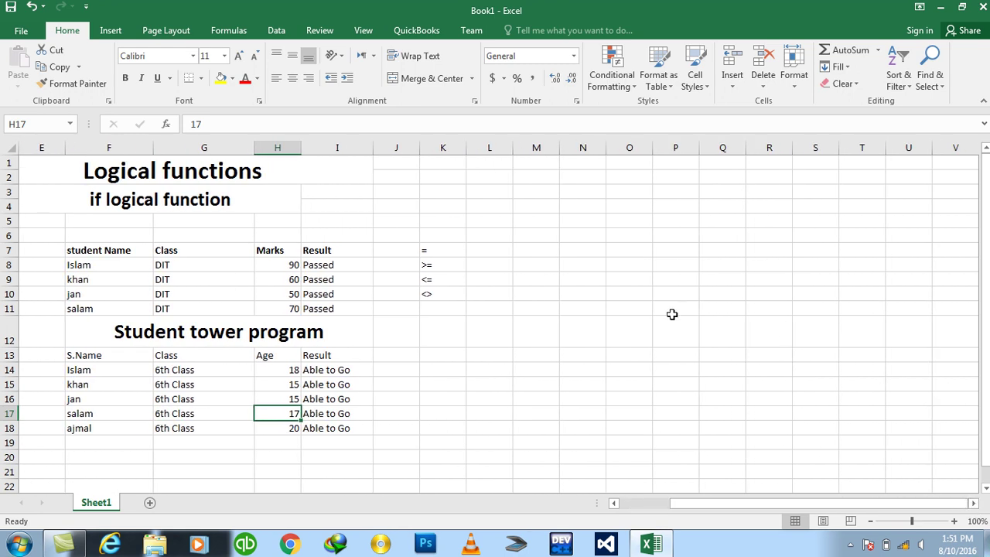
{"action": "left_click", "coordinate": [498, 233]}
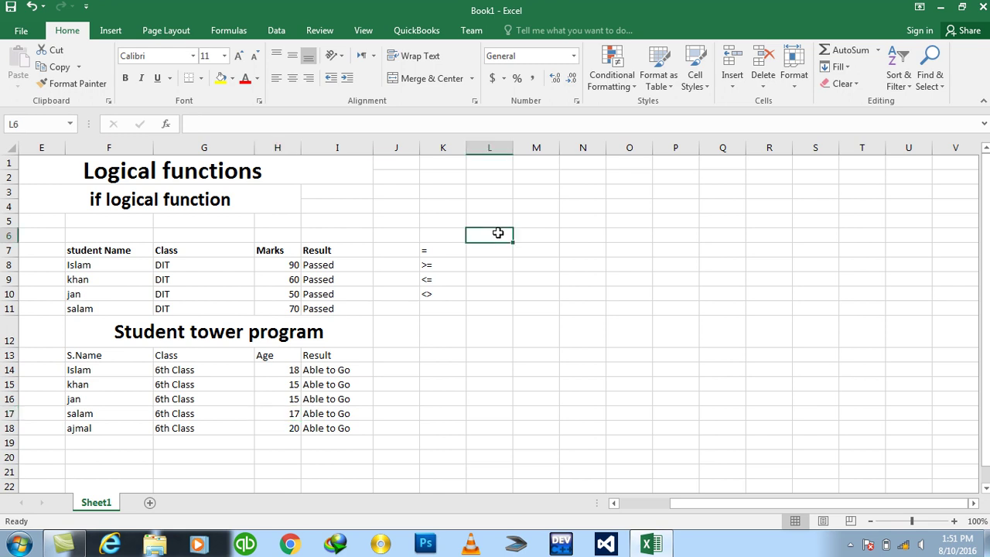
{"action": "type", "text": "Item"}
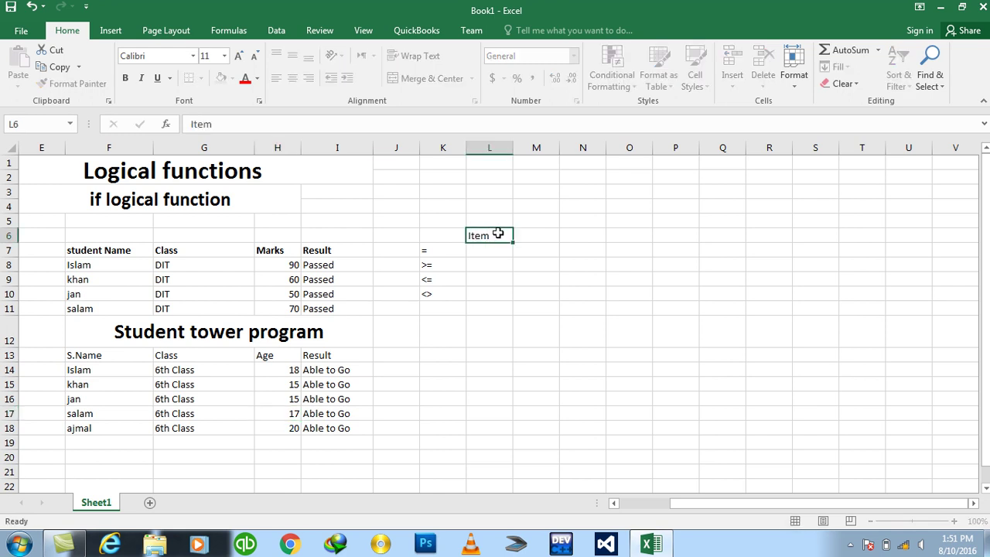
{"action": "key", "text": "Tab"}
{"action": "type", "text": "C"}
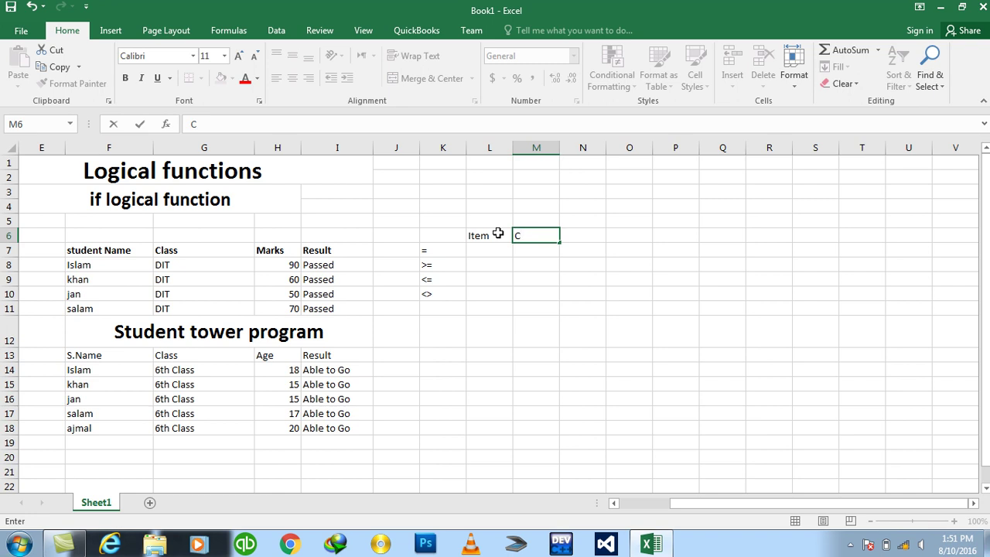
{"action": "key", "text": "Escape"}
{"action": "type", "text": "Qty"}
{"action": "key", "text": "Tab"}
{"action": "type", "text": "Cost"}
{"action": "key", "text": "Tab"}
{"action": "key", "text": "Left"}
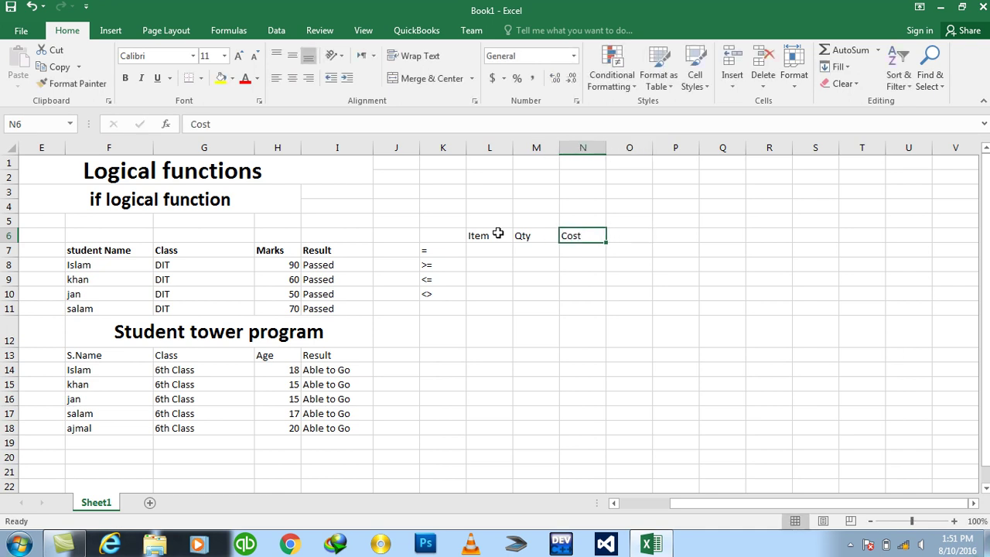
{"action": "type", "text": "Pre Yr os"}
{"action": "key", "text": "BackSpace"}
{"action": "key", "text": "BackSpace"}
{"action": "type", "text": "Cost"}
{"action": "key", "text": "Tab"}
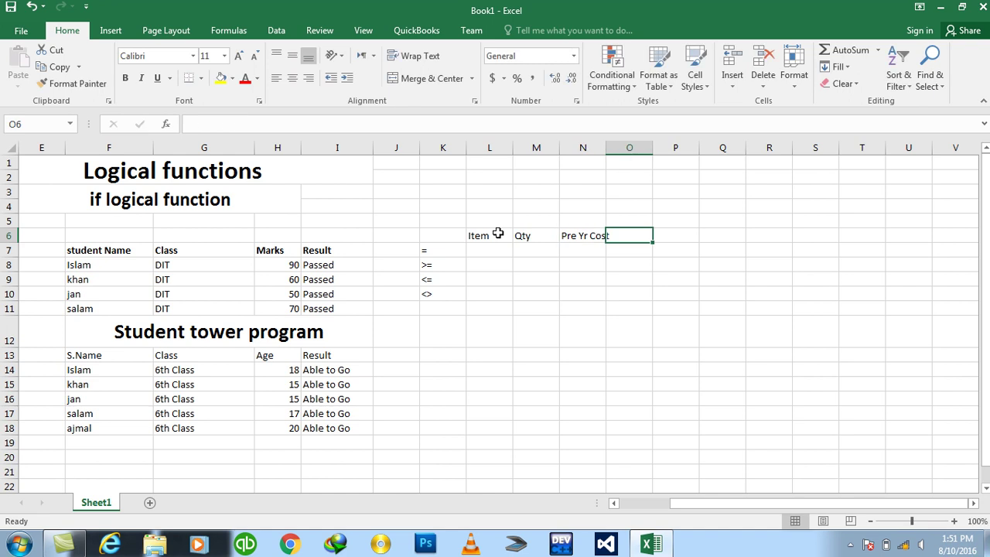
{"action": "type", "text": "C"}
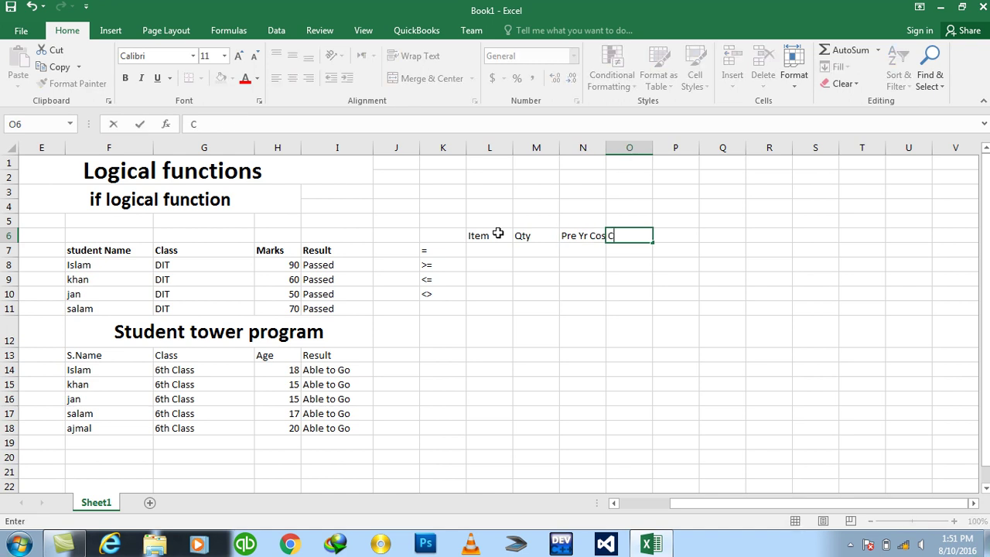
{"action": "type", "text": "urrent "}
{"action": "type", "text": "Cost"}
{"action": "key", "text": "Return"}
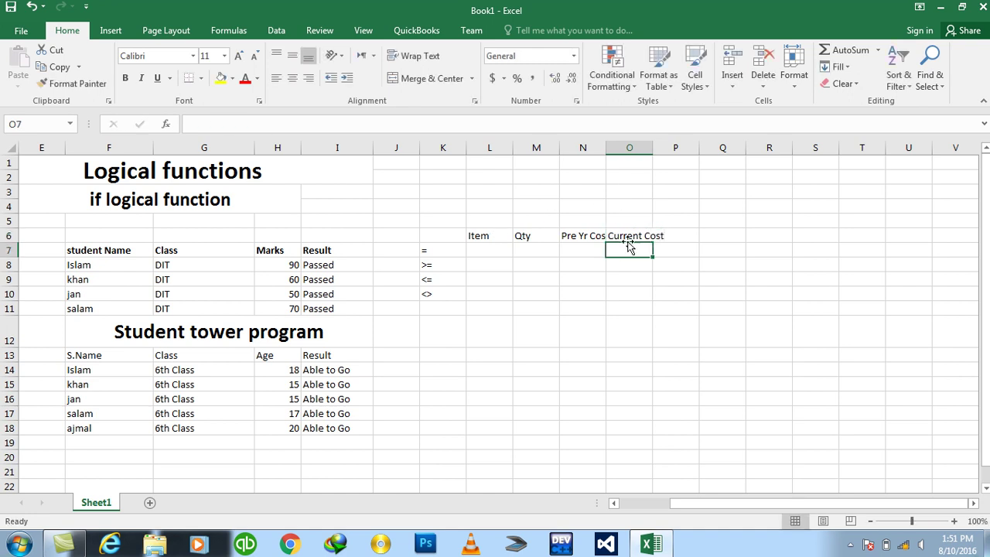
Step: Correct the O6 header to 'Current Yr Cost' and auto-fit columns N and O
{"action": "left_click", "coordinate": [634, 234]}
{"action": "double_click", "coordinate": [634, 234]}
{"action": "type", "text": "Yr"}
{"action": "key", "text": "Return"}
{"action": "left_click", "coordinate": [650, 236]}
{"action": "double_click", "coordinate": [648, 235]}
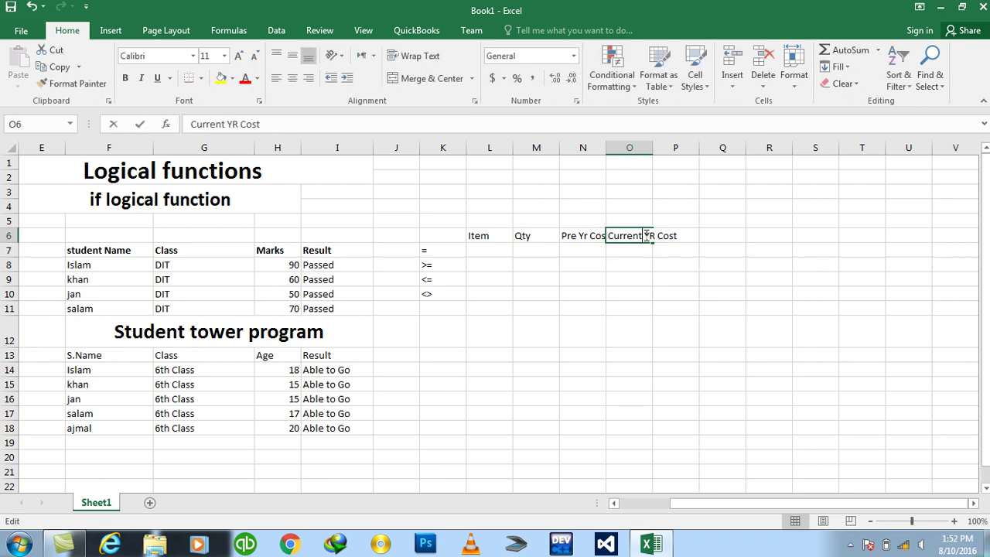
{"action": "key", "text": "BackSpace"}
{"action": "type", "text": "r"}
{"action": "key", "text": "Return"}
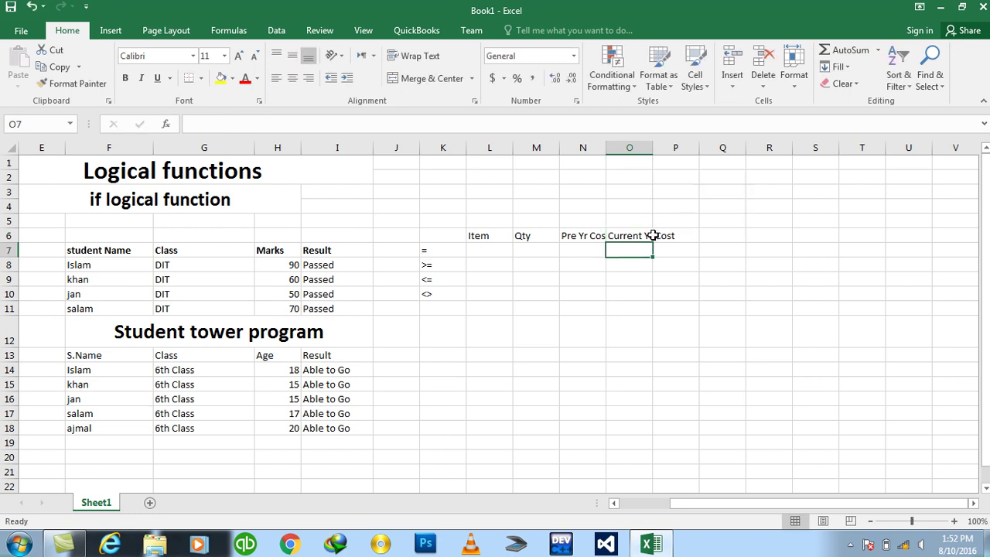
{"action": "double_click", "coordinate": [652, 146]}
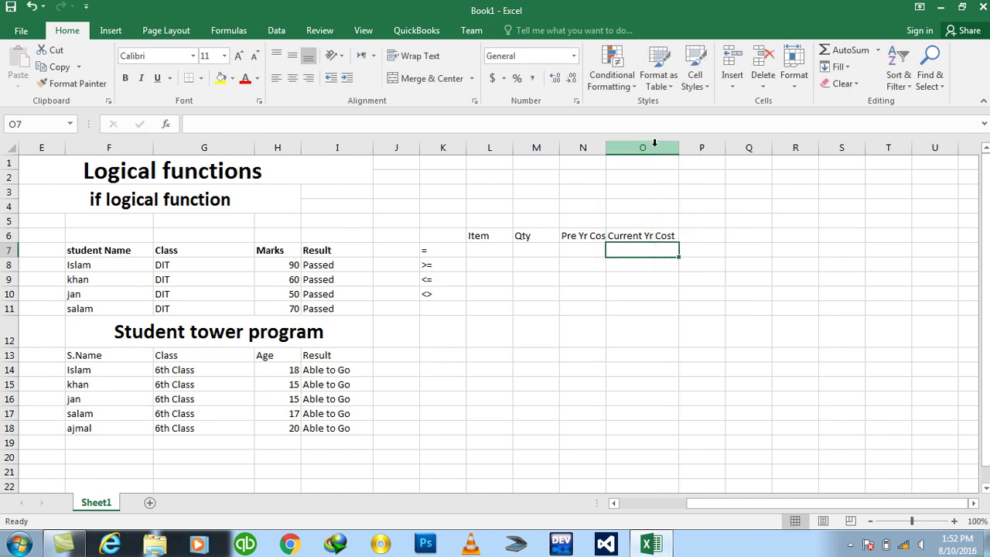
{"action": "double_click", "coordinate": [605, 147]}
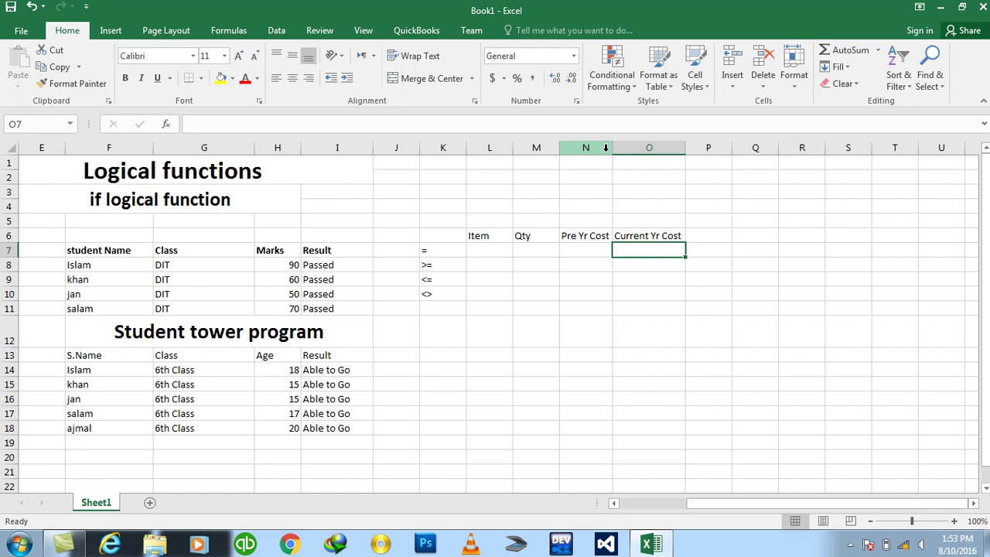
Step: List items 1TB HDD, DELL 630 Lap and DELL 630 Bett in L7:L9
{"action": "key", "text": "Left"}
{"action": "key", "text": "Left"}
{"action": "key", "text": "Left"}
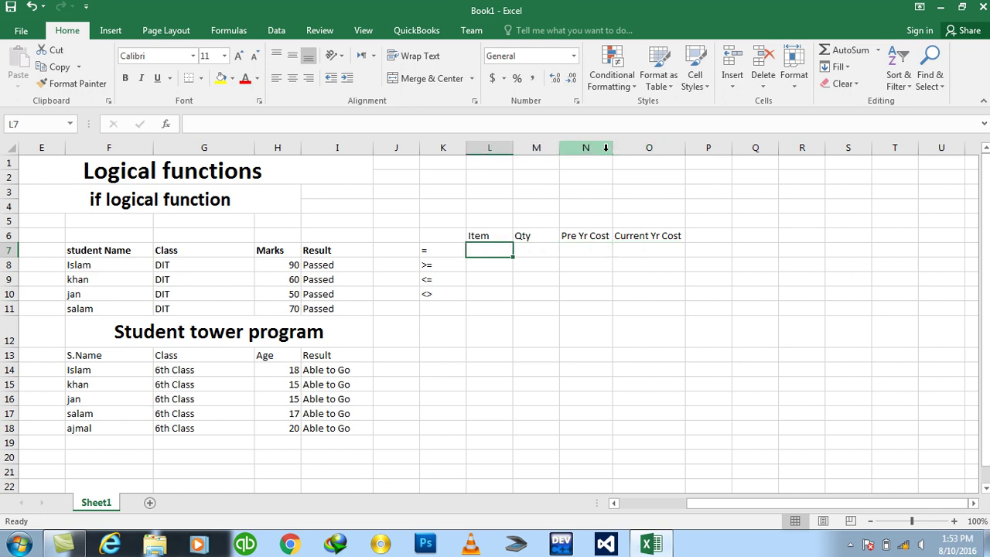
{"action": "type", "text": "1TB HDD"}
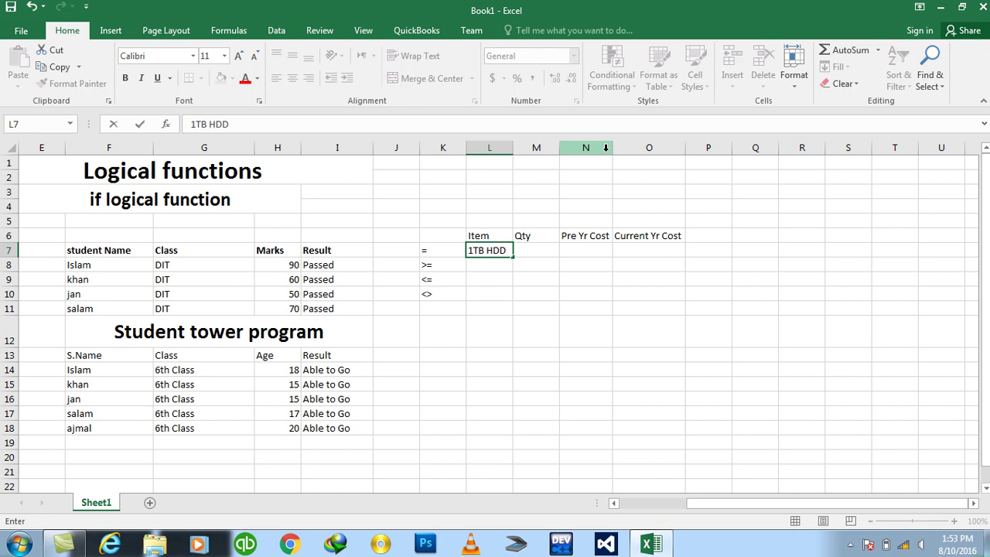
{"action": "key", "text": "Return"}
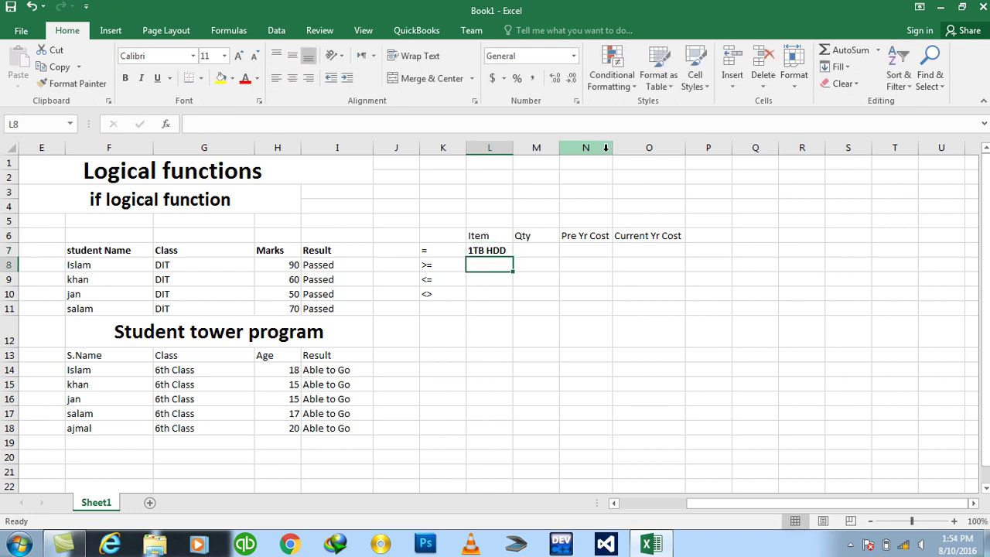
{"action": "type", "text": "DELL"}
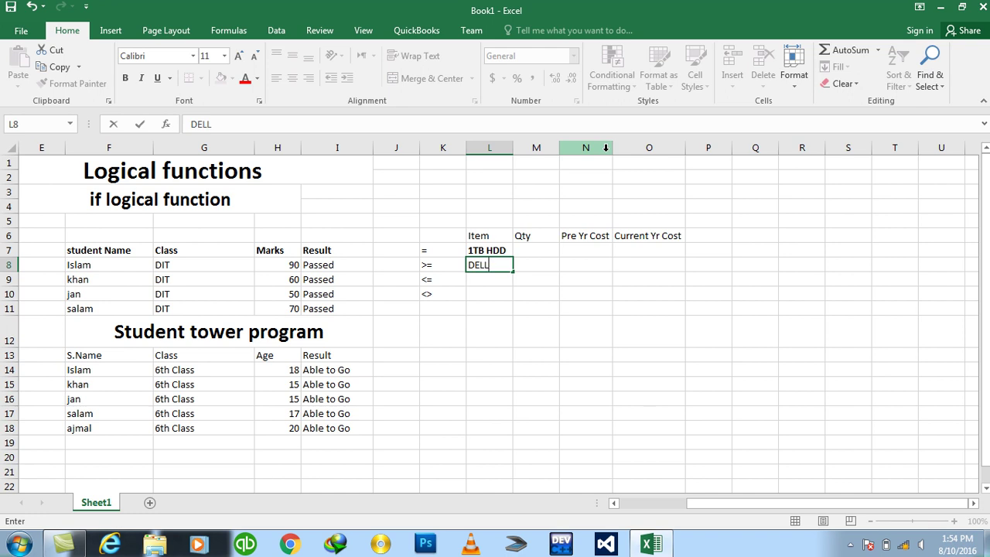
{"action": "type", "text": " 630 Lap"}
{"action": "key", "text": "Return"}
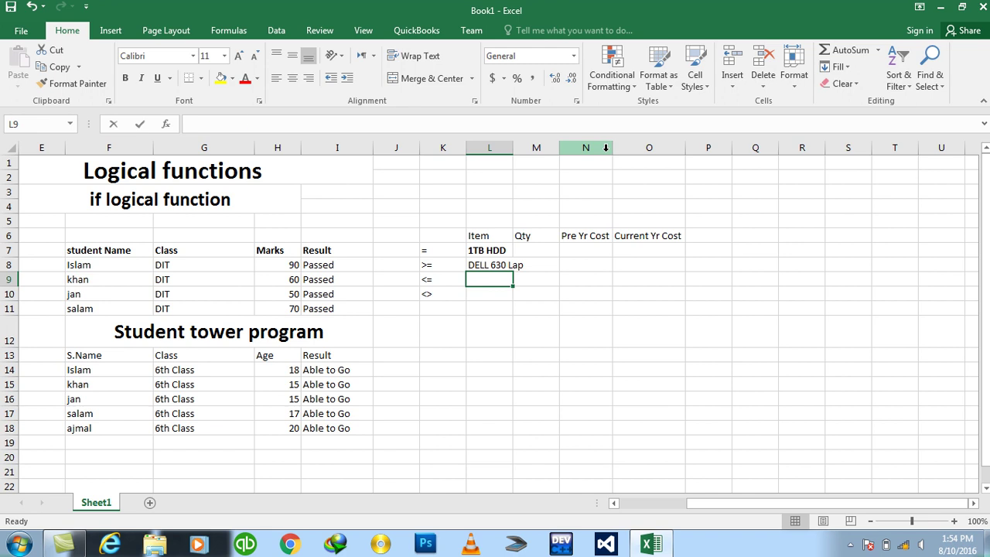
{"action": "type", "text": "DELL "}
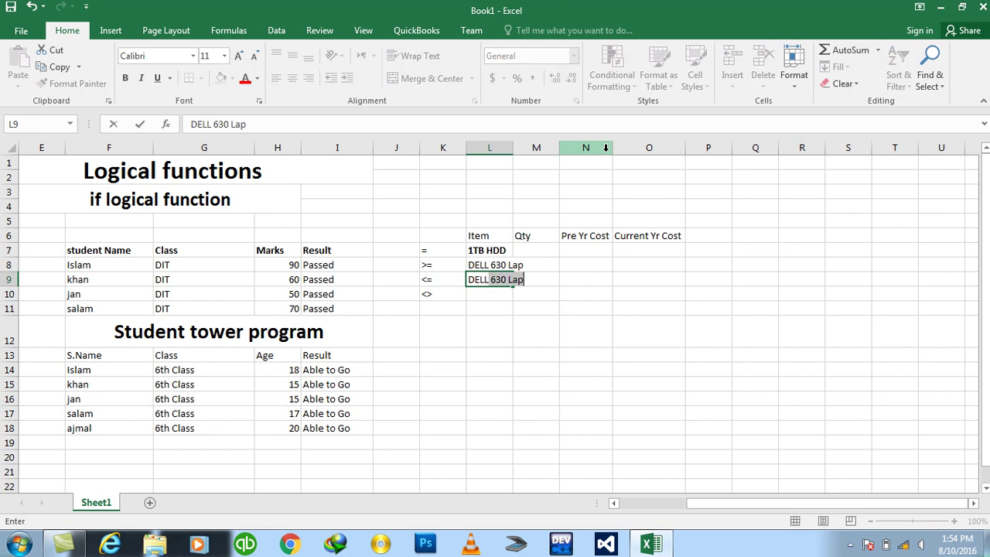
{"action": "type", "text": "^#"}
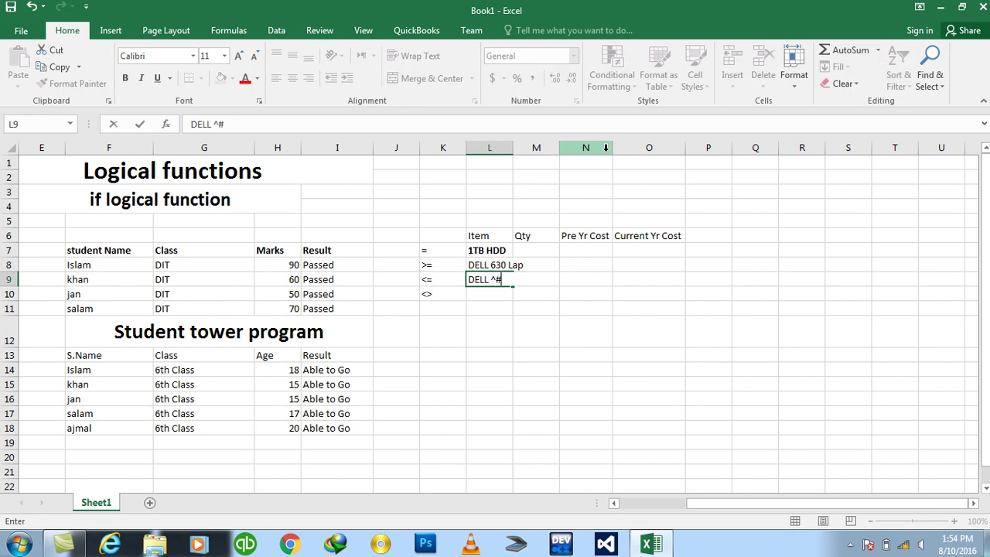
{"action": "key", "text": "BackSpace"}
{"action": "type", "text": "630 Bett"}
{"action": "key", "text": "Return"}
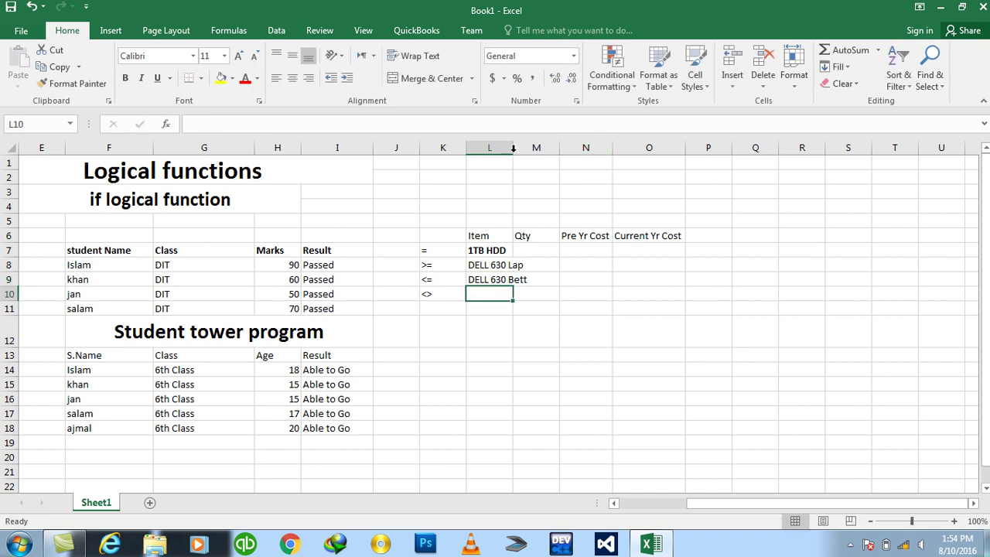
Step: Auto-fit column L, bold the DELL item names and L6:O6 headers, and widen column N
{"action": "double_click", "coordinate": [513, 148]}
{"action": "left_click_drag", "start_coordinate": [504, 263], "coordinate": [503, 276]}
{"action": "key", "text": "ctrl+b"}
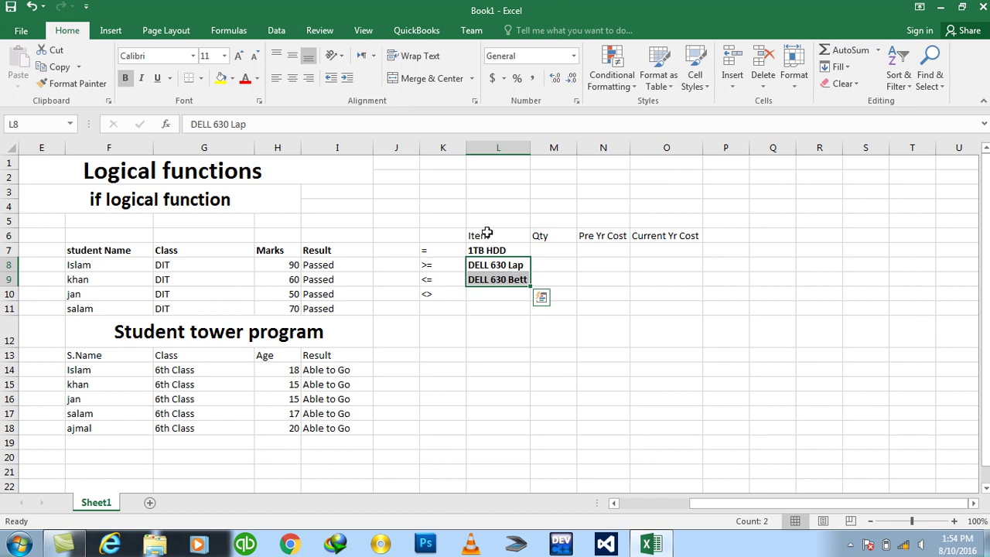
{"action": "left_click_drag", "start_coordinate": [486, 233], "coordinate": [675, 234]}
{"action": "key", "text": "ctrl+b"}
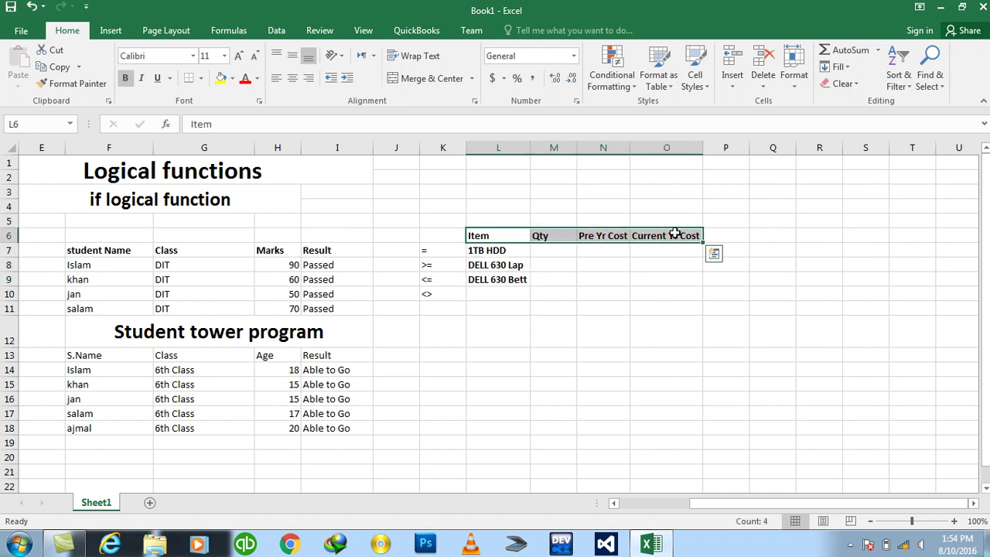
{"action": "left_click_drag", "start_coordinate": [631, 148], "coordinate": [637, 151]}
{"action": "left_click", "coordinate": [667, 254]}
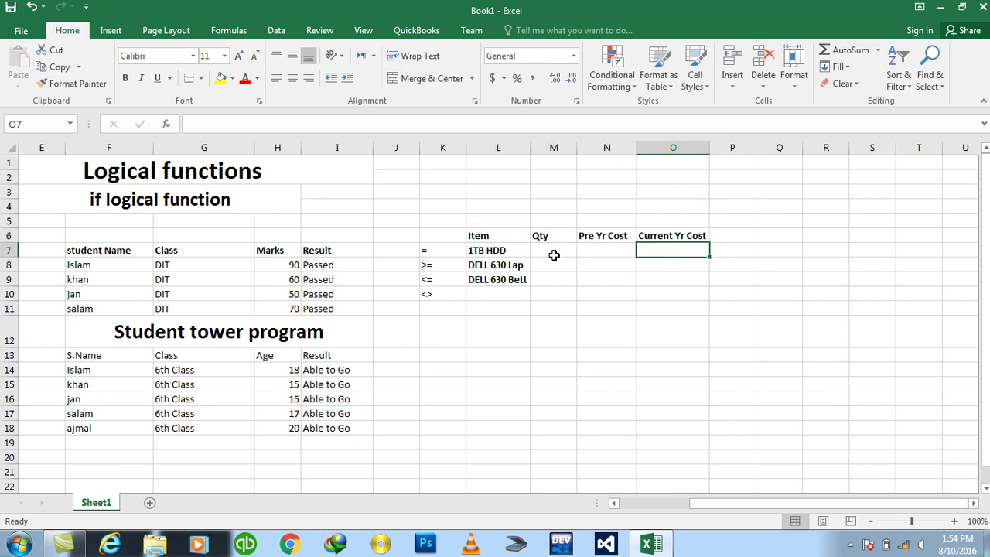
Step: Enter a Qty of 1 for each of the three items in M7:M9
{"action": "left_click", "coordinate": [554, 254]}
{"action": "type", "text": "1"}
{"action": "key", "text": "Return"}
{"action": "type", "text": "1"}
{"action": "key", "text": "Return"}
{"action": "type", "text": "1"}
{"action": "key", "text": "Return"}
{"action": "key", "text": "Right"}
{"action": "key", "text": "Up"}
{"action": "key", "text": "Up"}
{"action": "key", "text": "Up"}
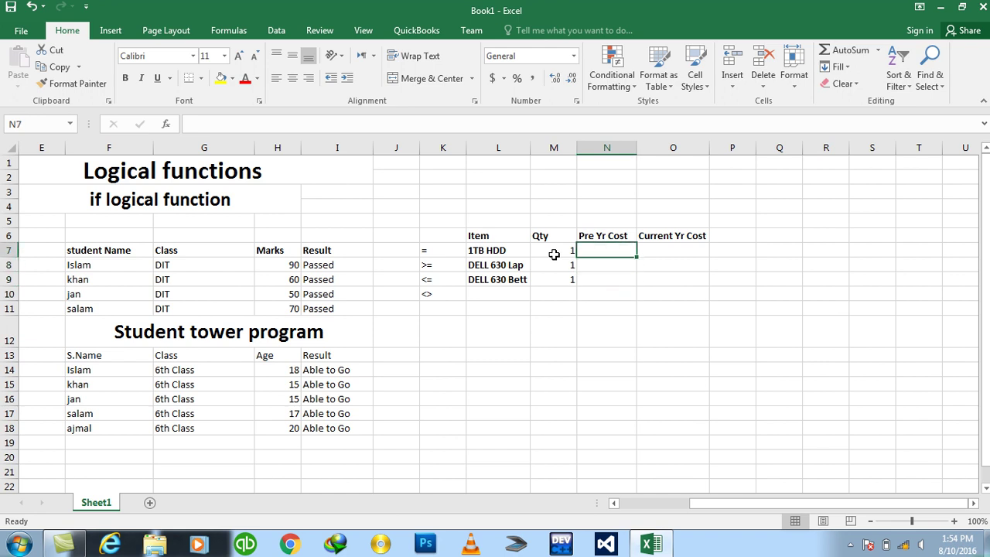
Step: Enter Pre Yr Cost values 3200, 7500 and 850 in N7:N9
{"action": "type", "text": "3200"}
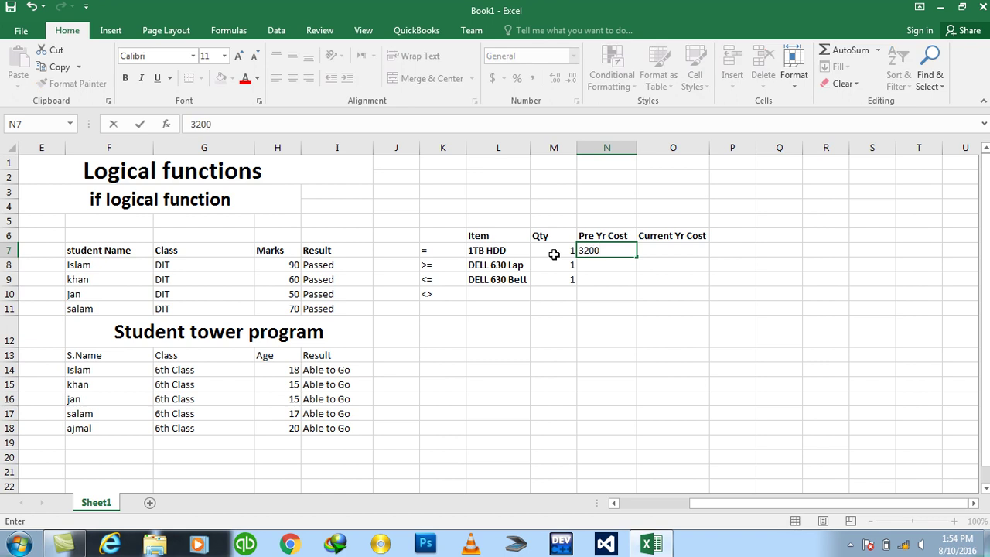
{"action": "key", "text": "Return"}
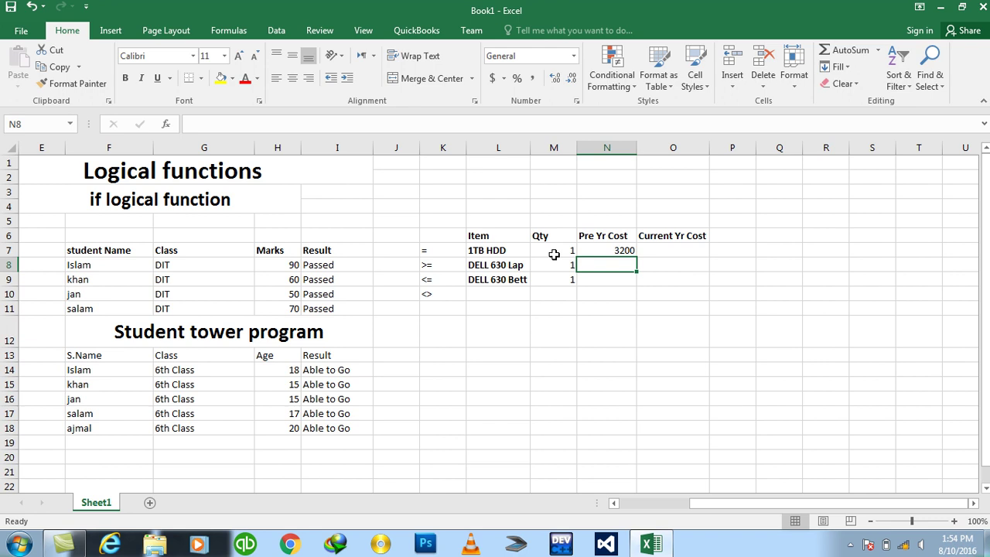
{"action": "type", "text": "7500"}
{"action": "key", "text": "Return"}
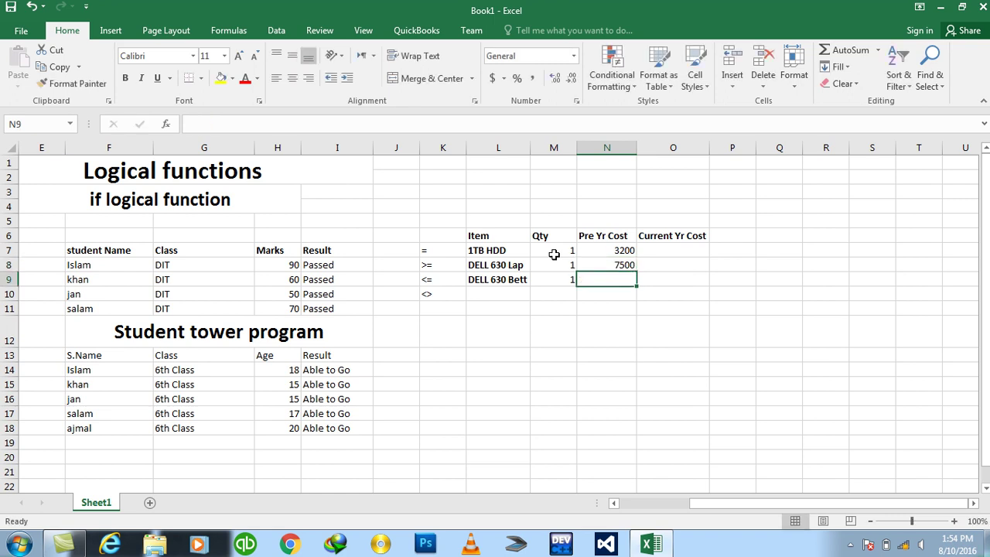
{"action": "type", "text": "8"}
{"action": "type", "text": "50"}
{"action": "key", "text": "Return"}
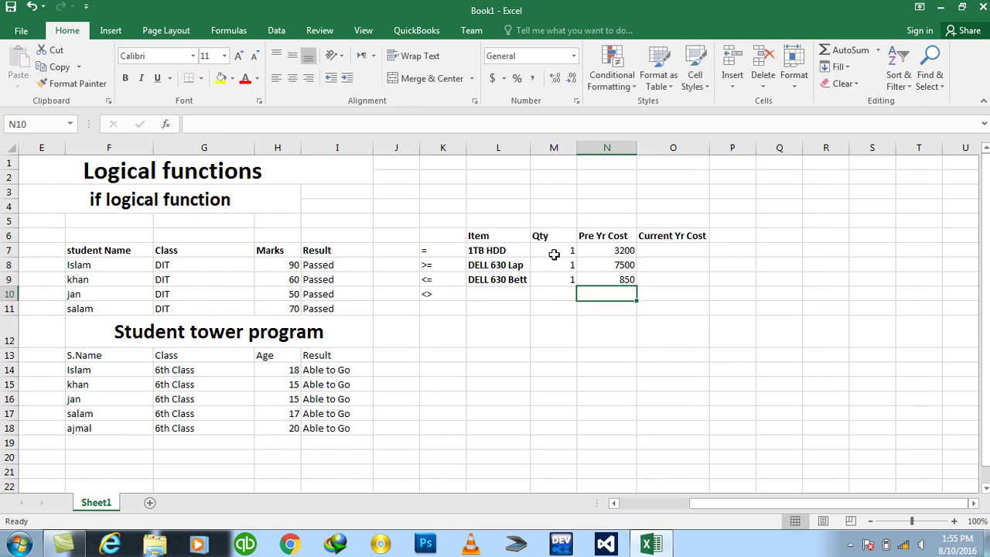
{"action": "key", "text": "Up"}
{"action": "key", "text": "Up"}
{"action": "key", "text": "Up"}
{"action": "key", "text": "Right"}
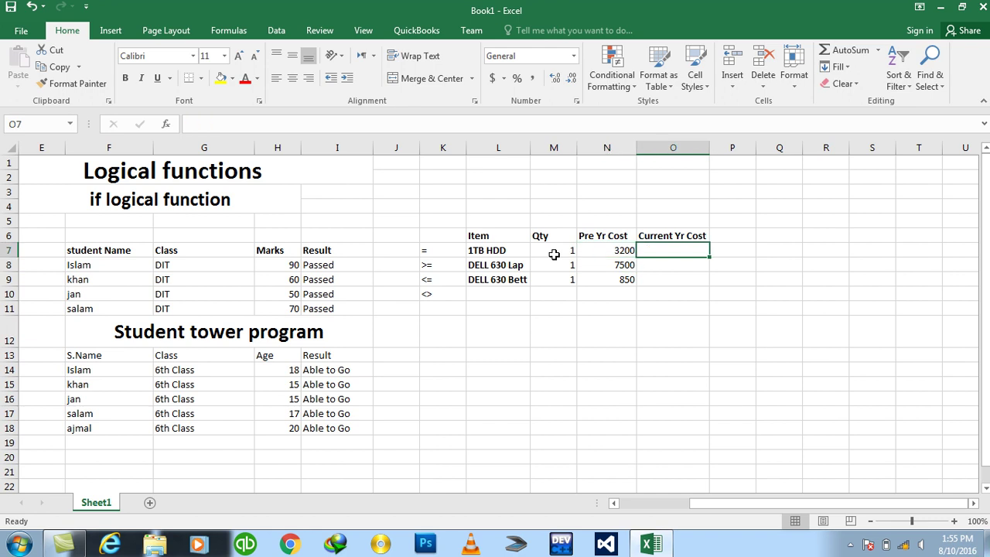
{"action": "key", "text": "Down"}
{"action": "key", "text": "Left"}
{"action": "key", "text": "Down"}
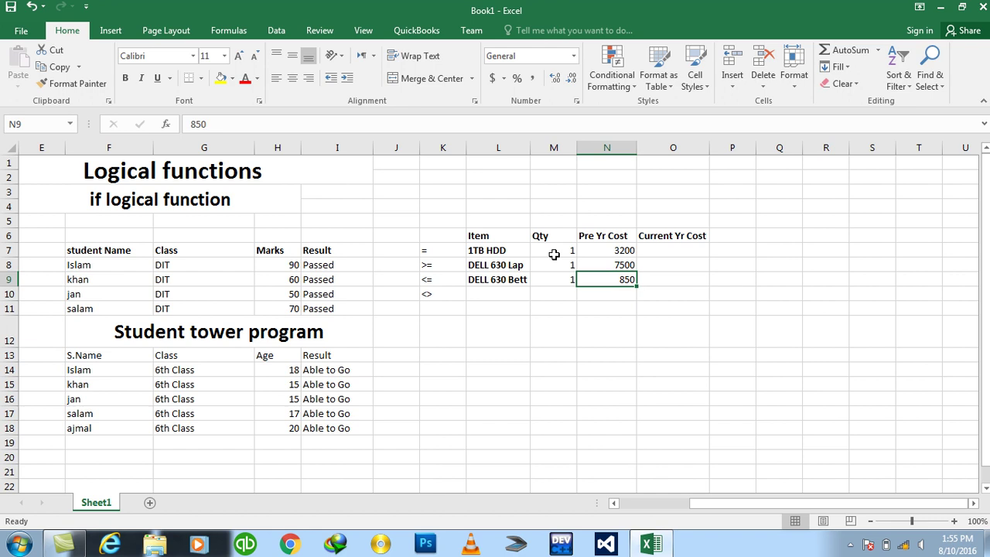
{"action": "key", "text": "Right"}
{"action": "key", "text": "Up"}
{"action": "key", "text": "Up"}
{"action": "key", "text": "Down"}
{"action": "key", "text": "Down"}
{"action": "key", "text": "Up"}
{"action": "key", "text": "Up"}
{"action": "key", "text": "Down"}
{"action": "key", "text": "Down"}
{"action": "key", "text": "Up"}
{"action": "key", "text": "Up"}
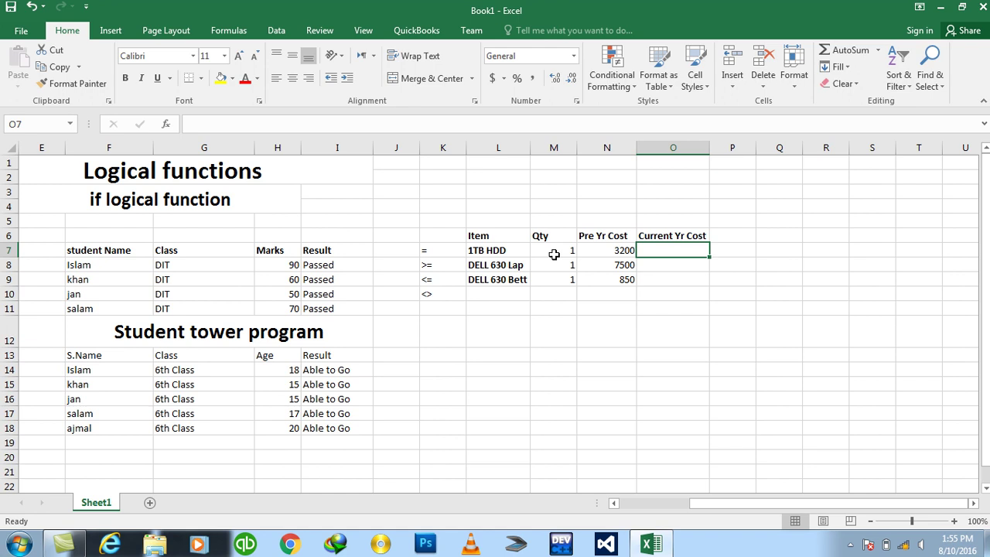
Step: Fill O7:O9 with Current Yr Cost values 3500, 8000 and 1000
{"action": "type", "text": "3500"}
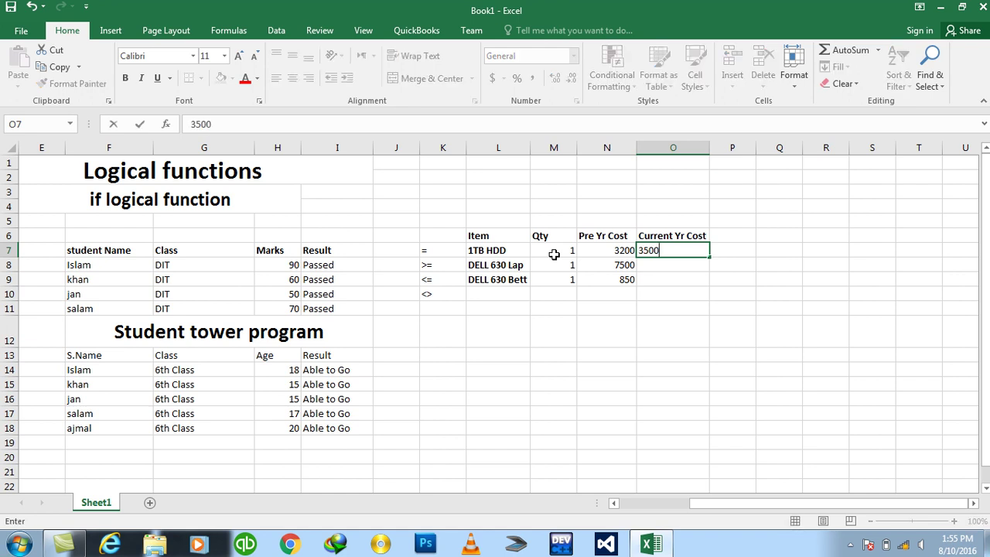
{"action": "key", "text": "Return"}
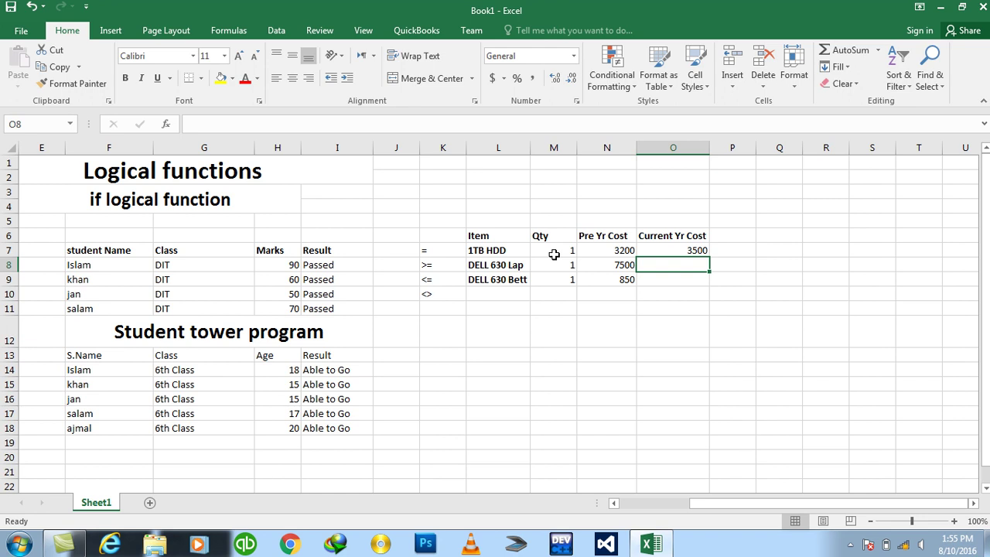
{"action": "type", "text": "8000"}
{"action": "key", "text": "Return"}
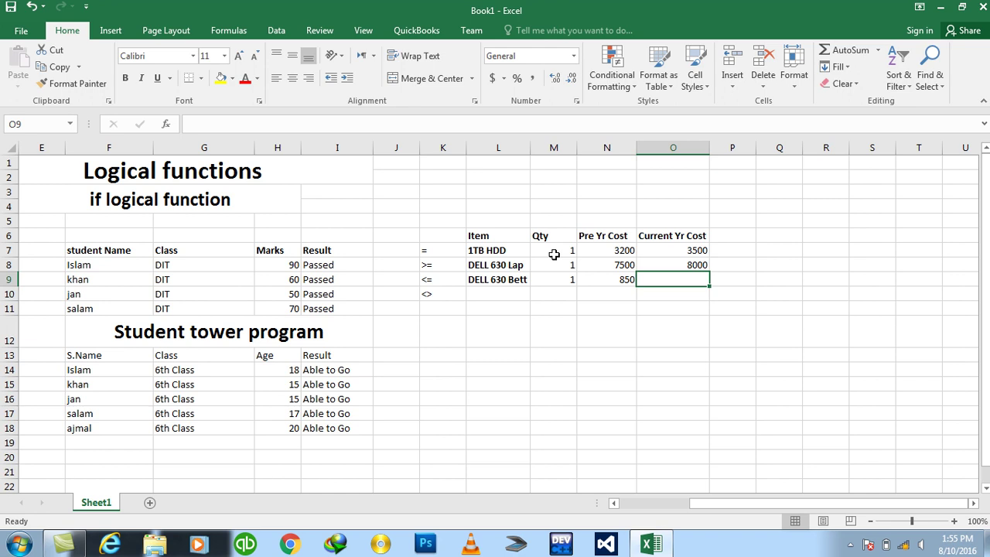
{"action": "type", "text": "1000"}
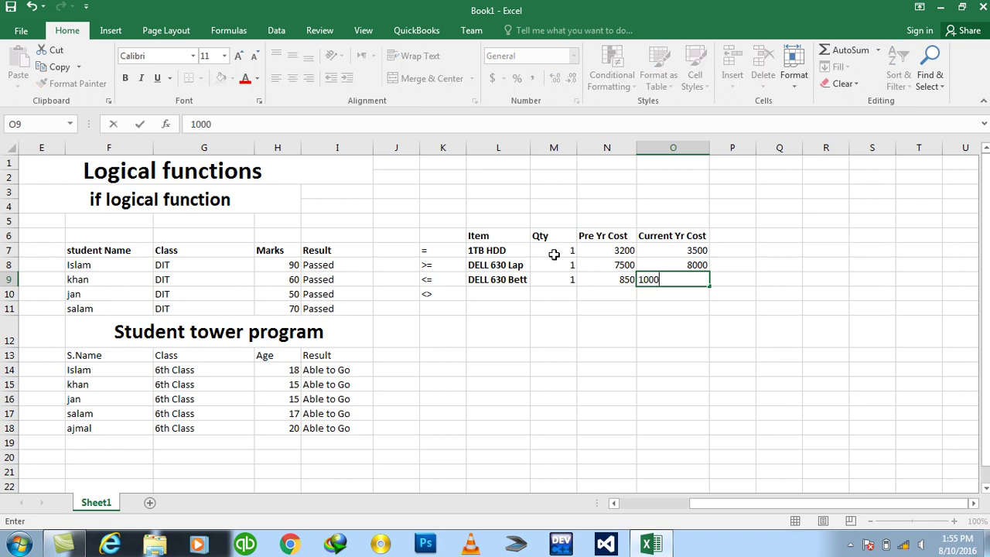
{"action": "key", "text": "Return"}
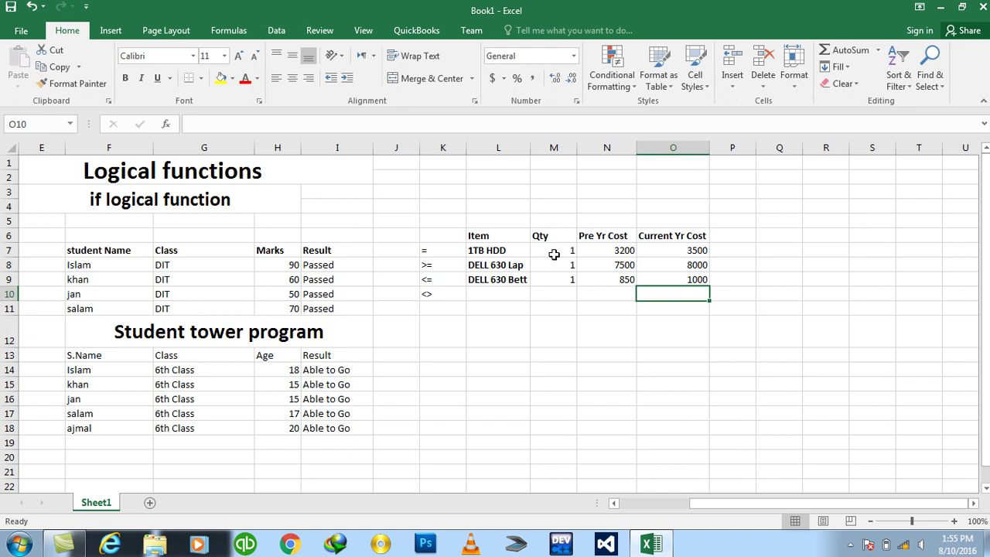
{"action": "key", "text": "Right"}
{"action": "key", "text": "Up"}
{"action": "key", "text": "Up"}
{"action": "key", "text": "Up"}
{"action": "key", "text": "Up"}
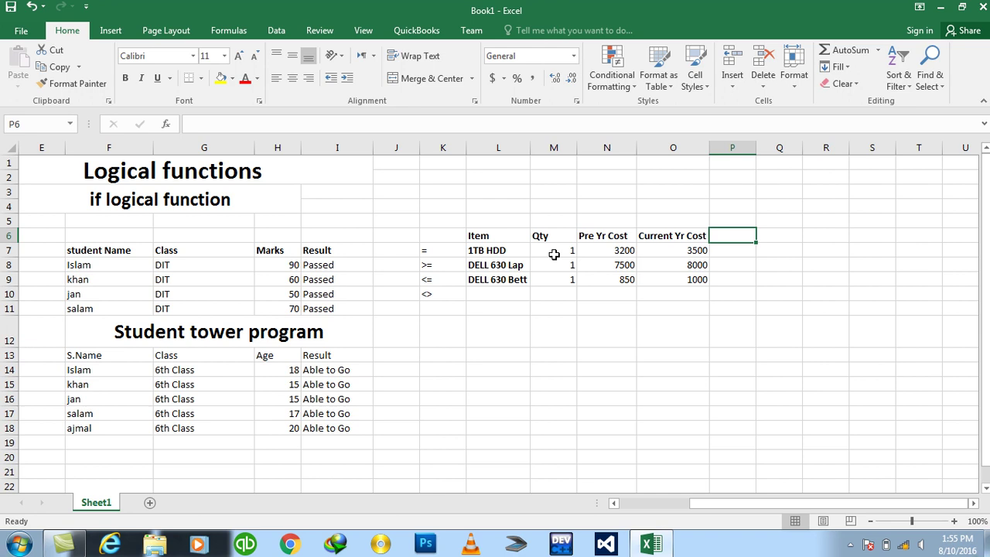
Step: Add the headings 'Diffrence' in P6 and 'Result' in Q6
{"action": "type", "text": "D"}
{"action": "type", "text": "iff"}
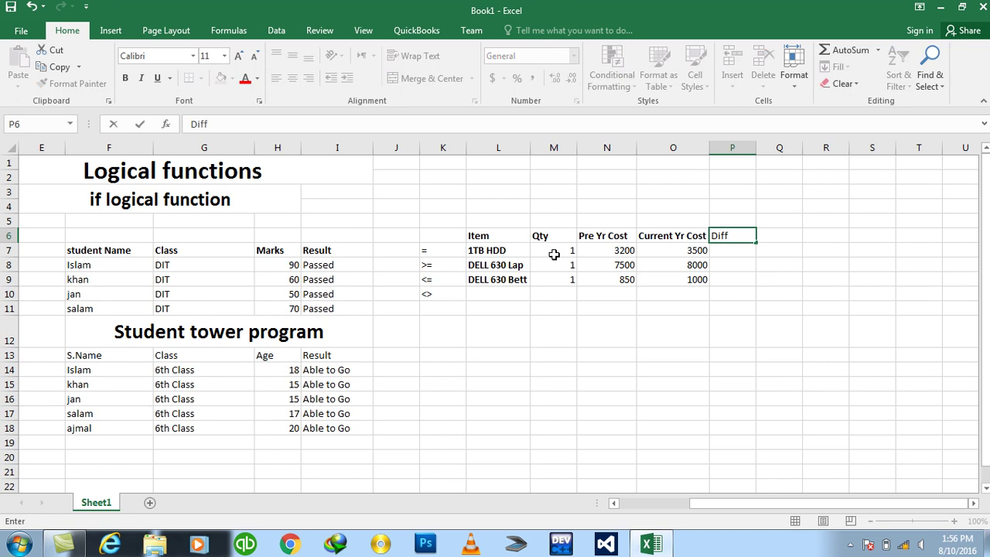
{"action": "type", "text": "rence"}
{"action": "key", "text": "Return"}
{"action": "left_click", "coordinate": [774, 235]}
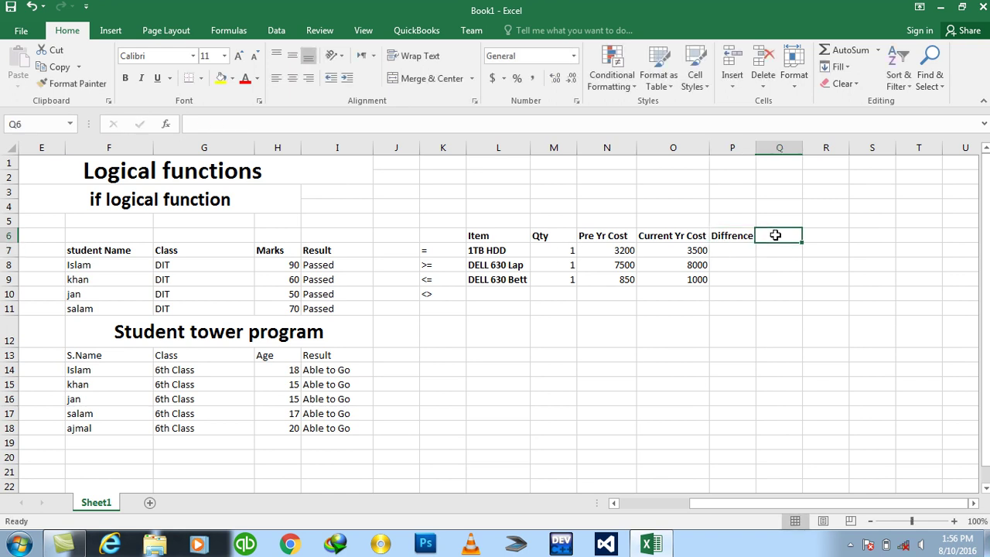
{"action": "type", "text": "Result"}
{"action": "key", "text": "Return"}
{"action": "key", "text": "Left"}
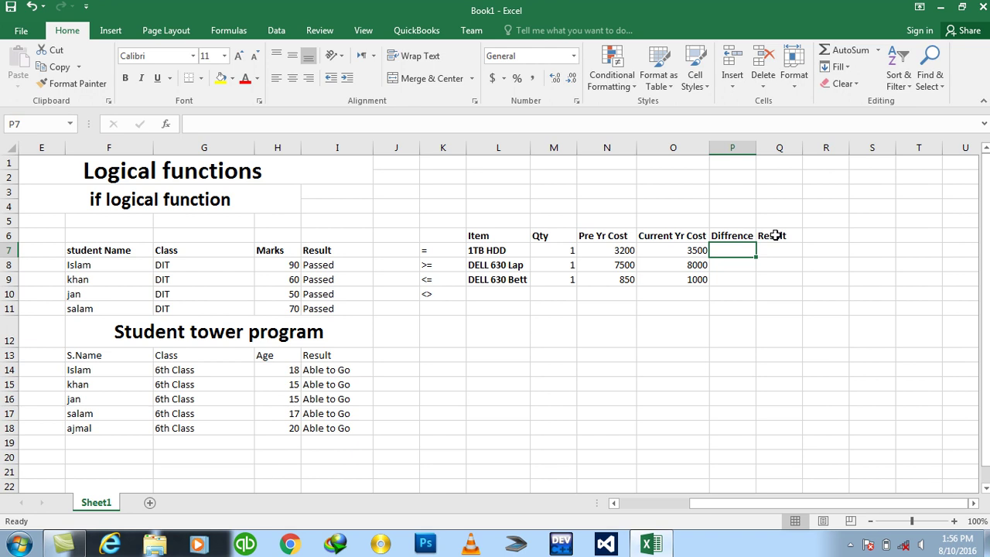
Step: Enter =O7-N7 in P7 and fill it down through P9
{"action": "type", "text": "="}
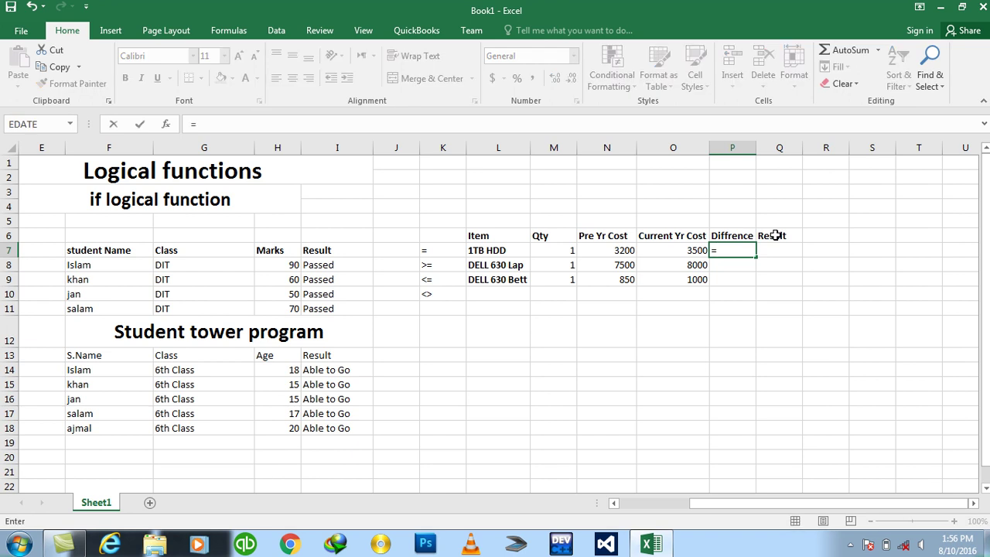
{"action": "left_click", "coordinate": [676, 251]}
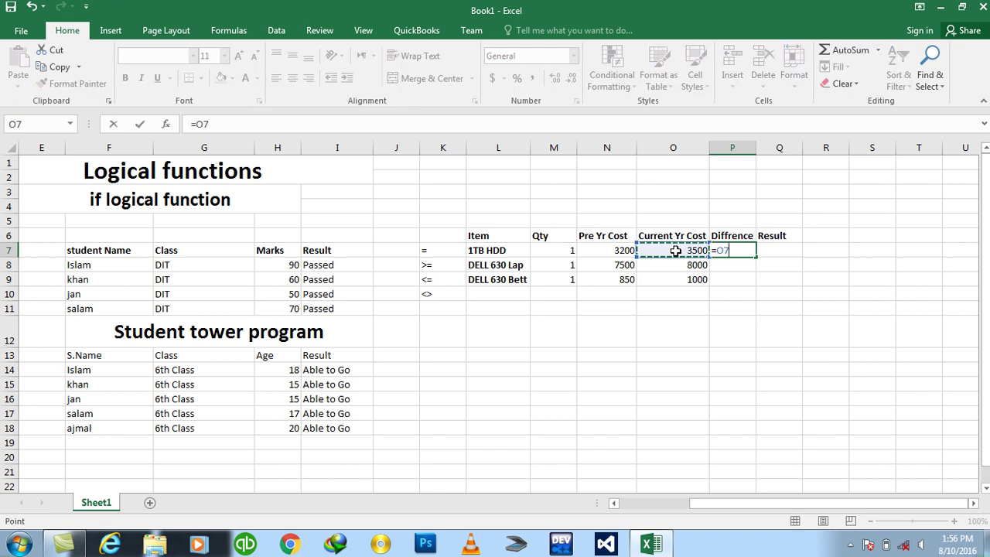
{"action": "type", "text": "-"}
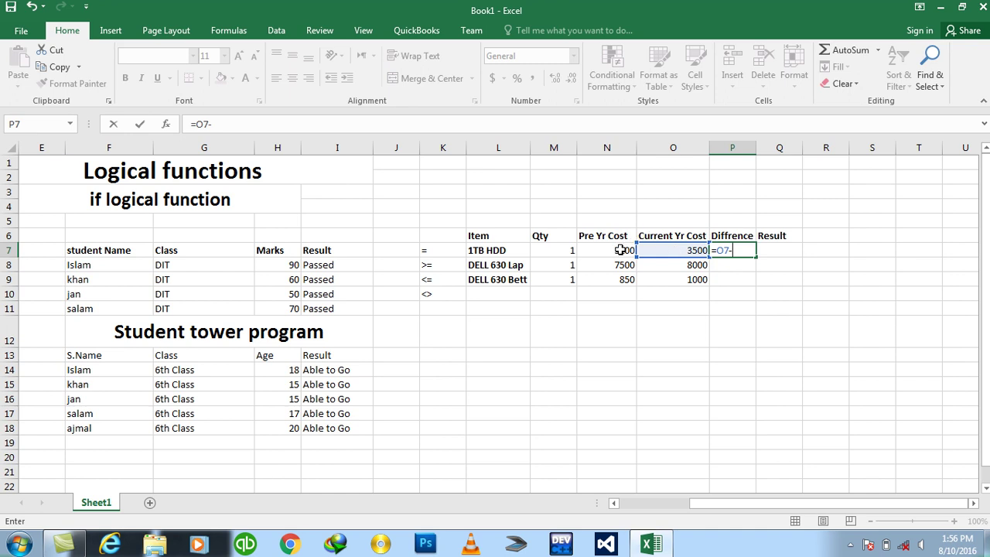
{"action": "left_click", "coordinate": [621, 250]}
{"action": "key", "text": "Return"}
{"action": "key", "text": "Up"}
{"action": "key", "text": "shift+Down"}
{"action": "key", "text": "shift+Down"}
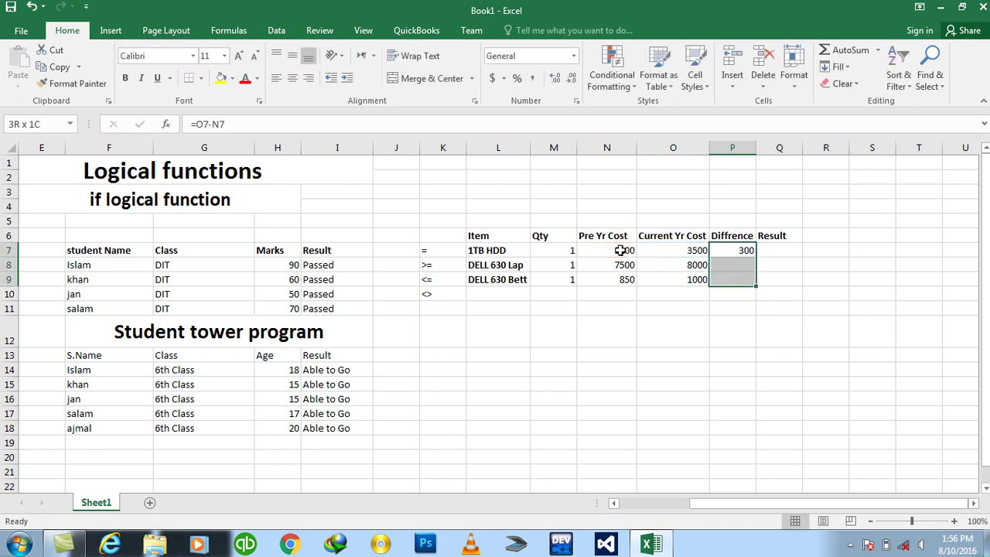
{"action": "key", "text": "ctrl+d"}
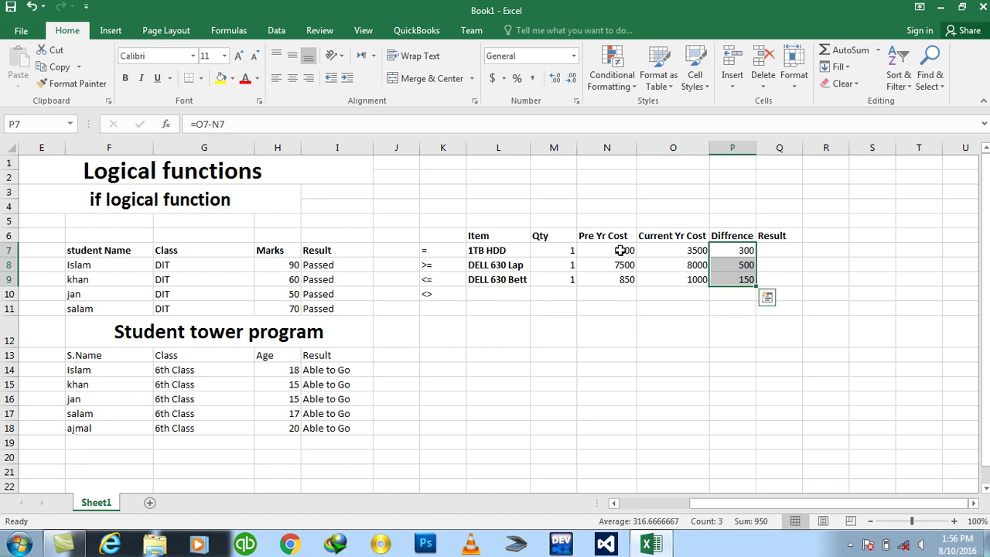
{"action": "key", "text": "Down"}
{"action": "key", "text": "Down"}
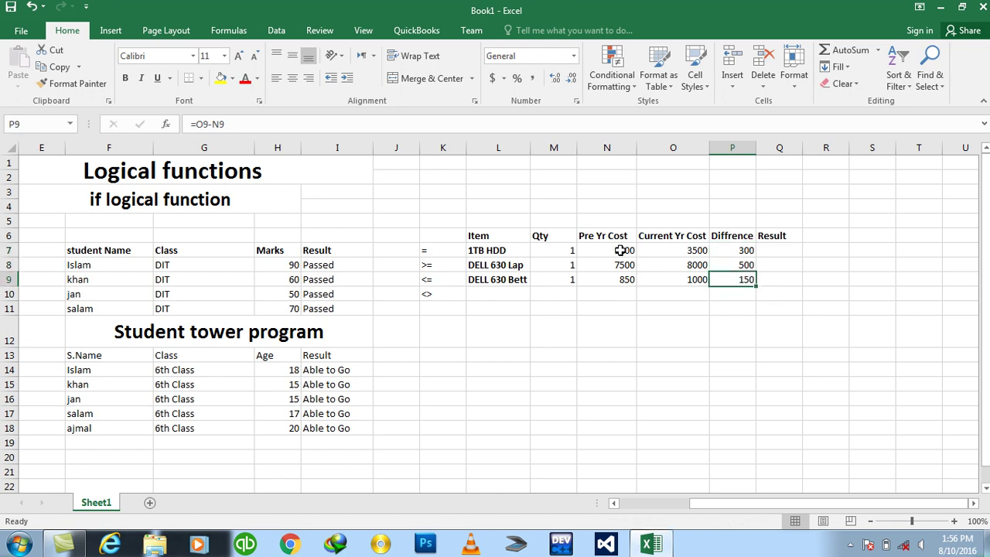
{"action": "key", "text": "Right"}
{"action": "key", "text": "Up"}
{"action": "key", "text": "Up"}
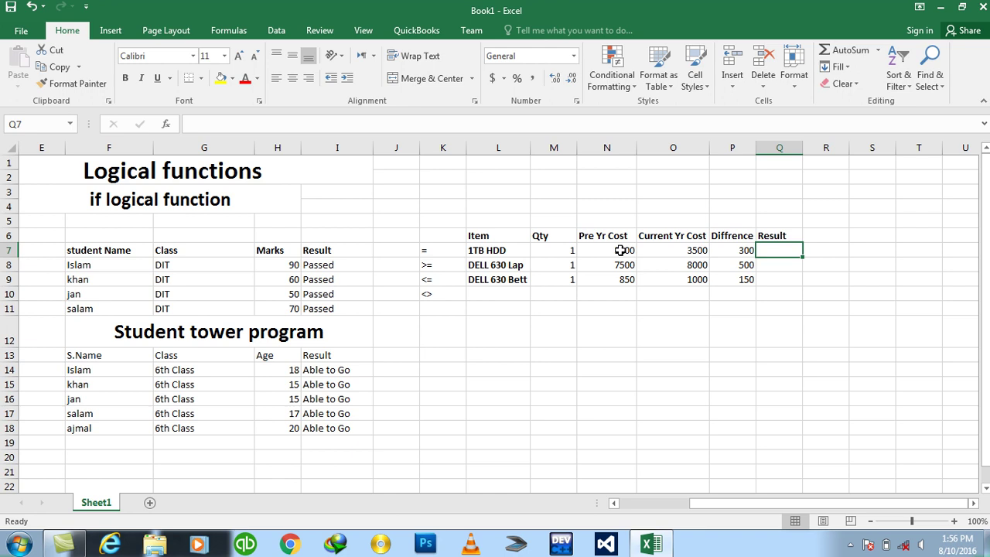
Step: Enter =IF(P7<=400,"Buy it","Leave it") in Q7
{"action": "type", "text": "=if"}
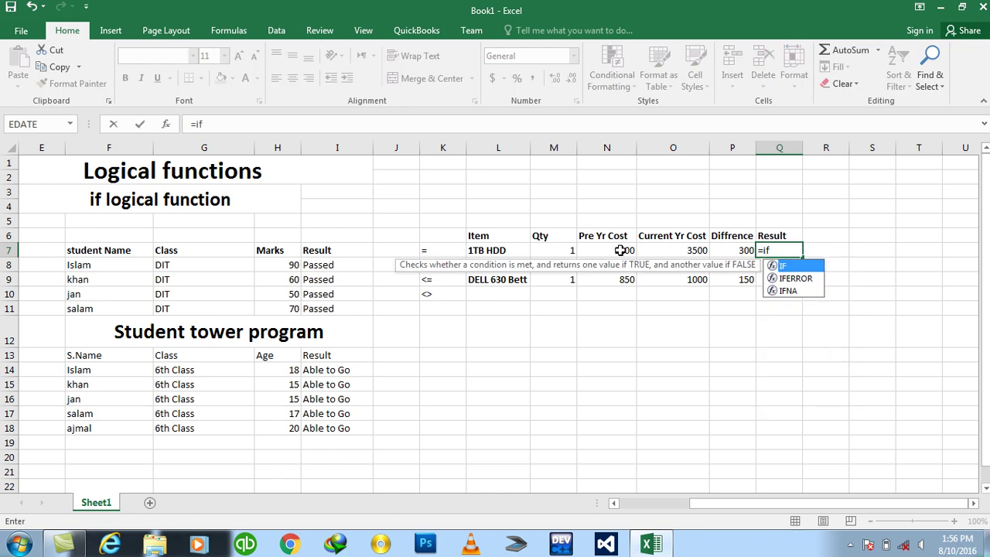
{"action": "type", "text": "("}
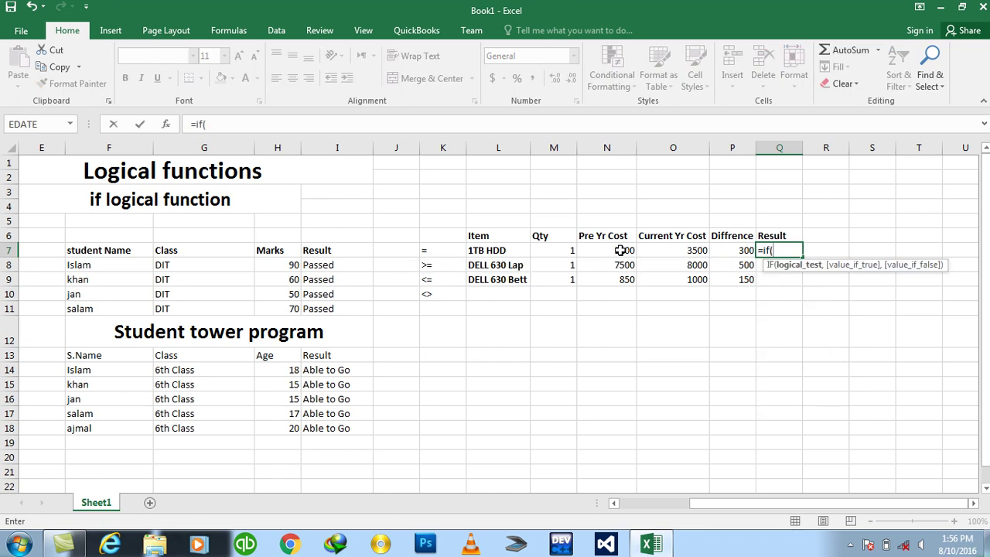
{"action": "key", "text": "Left"}
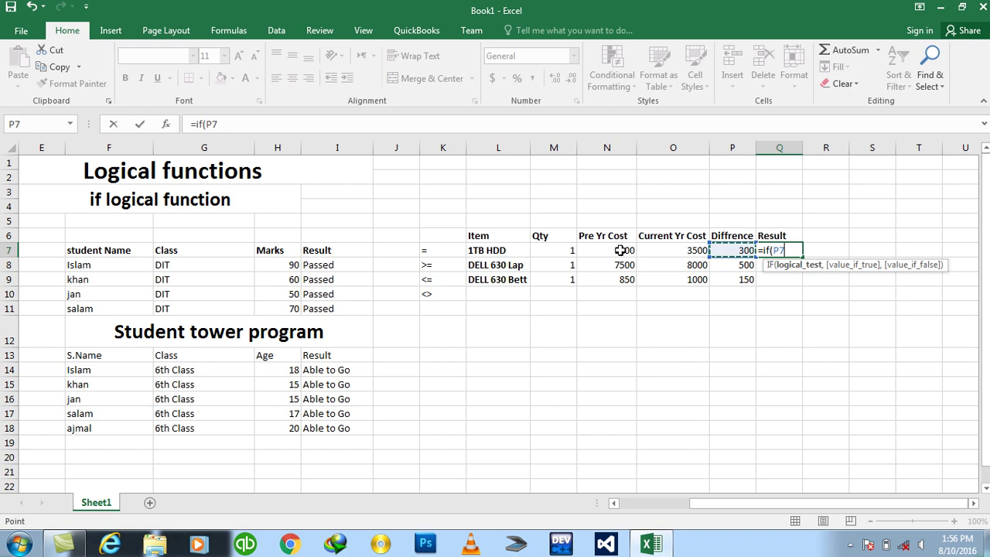
{"action": "type", "text": "<=400"}
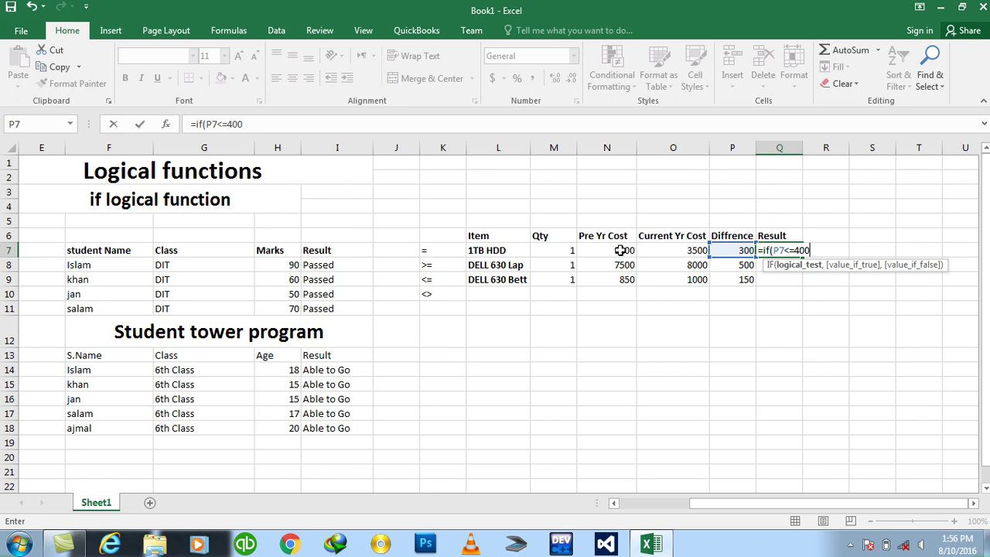
{"action": "type", "text": "m"}
{"action": "key", "text": "BackSpace"}
{"action": "type", "text": ",\"Buy "}
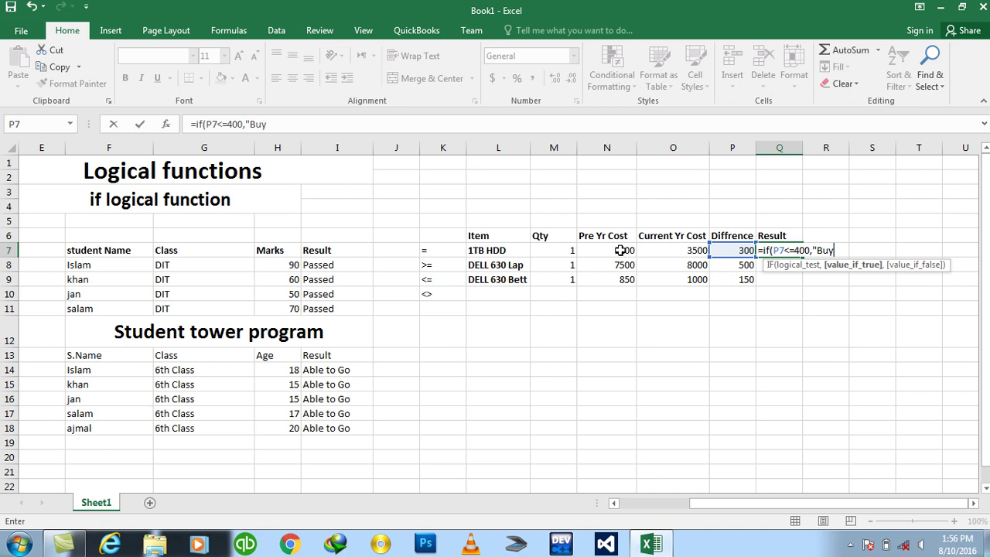
{"action": "type", "text": "it\","}
{"action": "key", "text": "Up"}
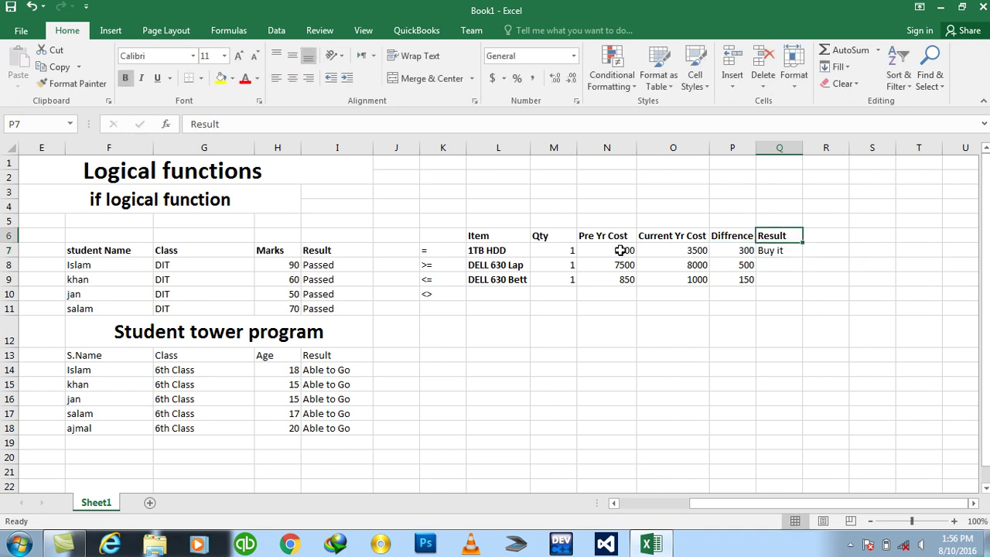
{"action": "key", "text": "Down"}
{"action": "key", "text": "F2"}
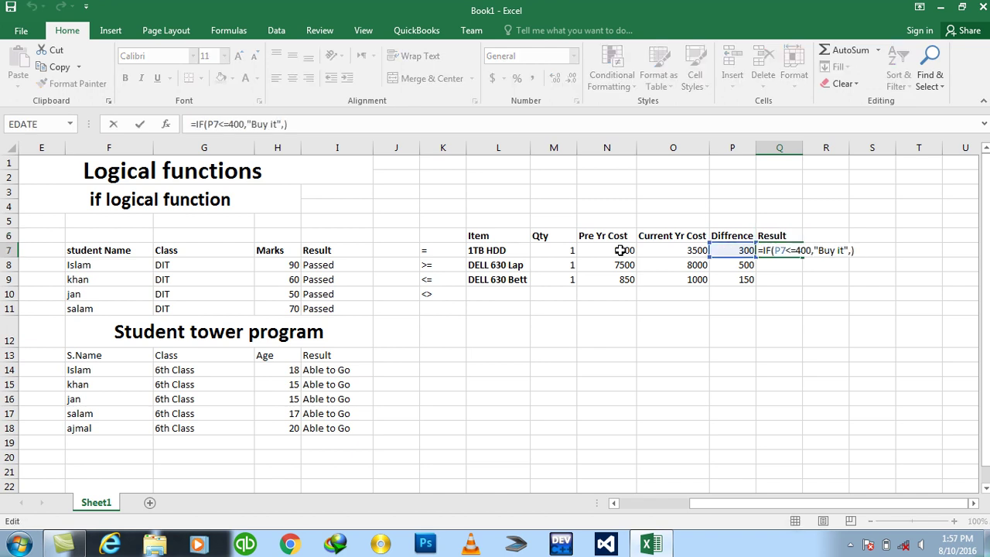
{"action": "key", "text": "BackSpace"}
{"action": "type", "text": "\"Leave it\""}
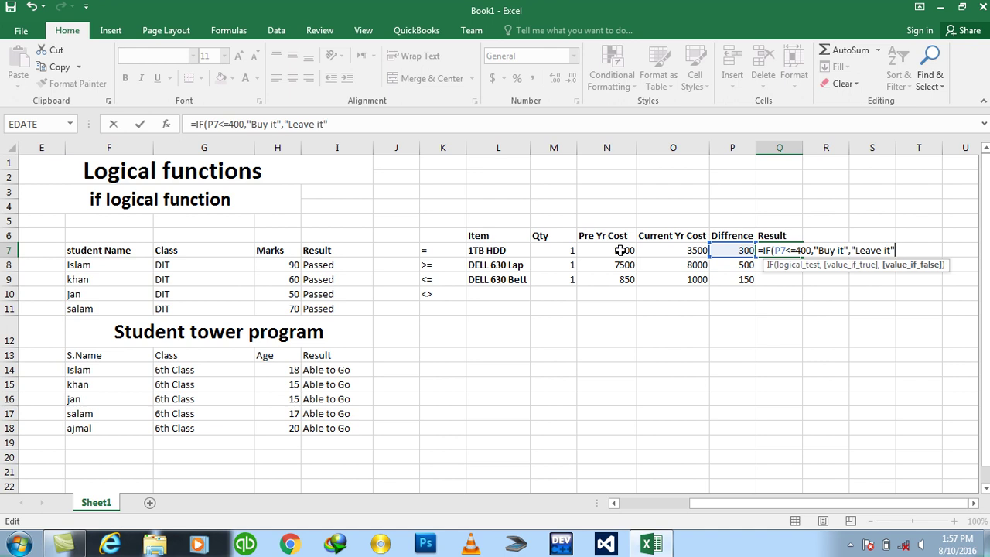
{"action": "key", "text": "Return"}
Step: Fill the IF formula from Q7 down through Q9
{"action": "key", "text": "Up"}
{"action": "key", "text": "shift+Down"}
{"action": "key", "text": "shift+Down"}
{"action": "key", "text": "ctrl+d"}
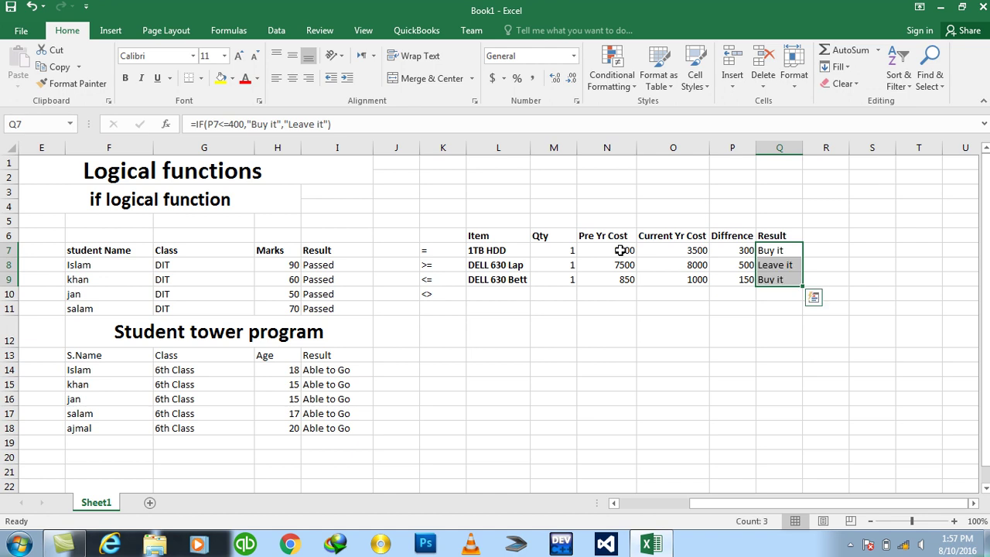
{"action": "key", "text": "Down"}
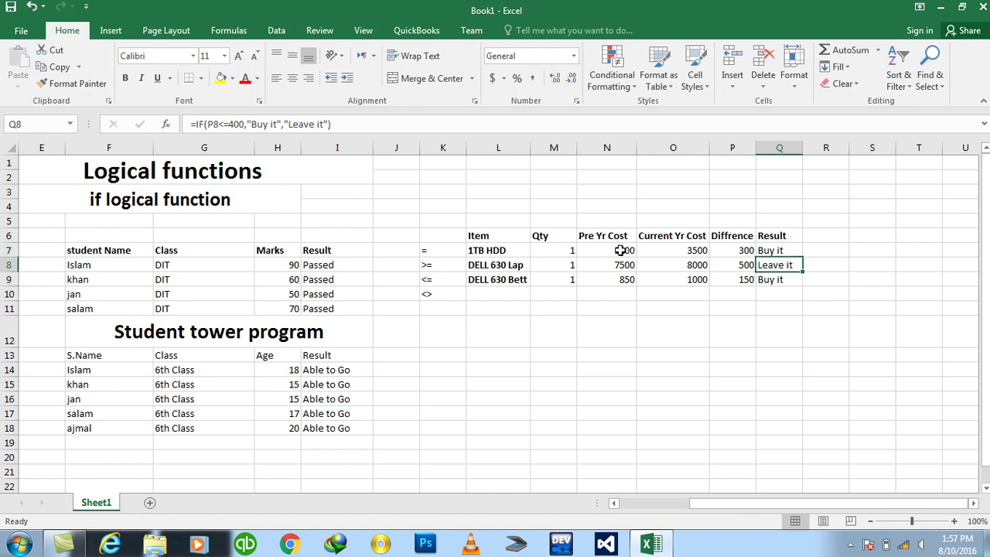